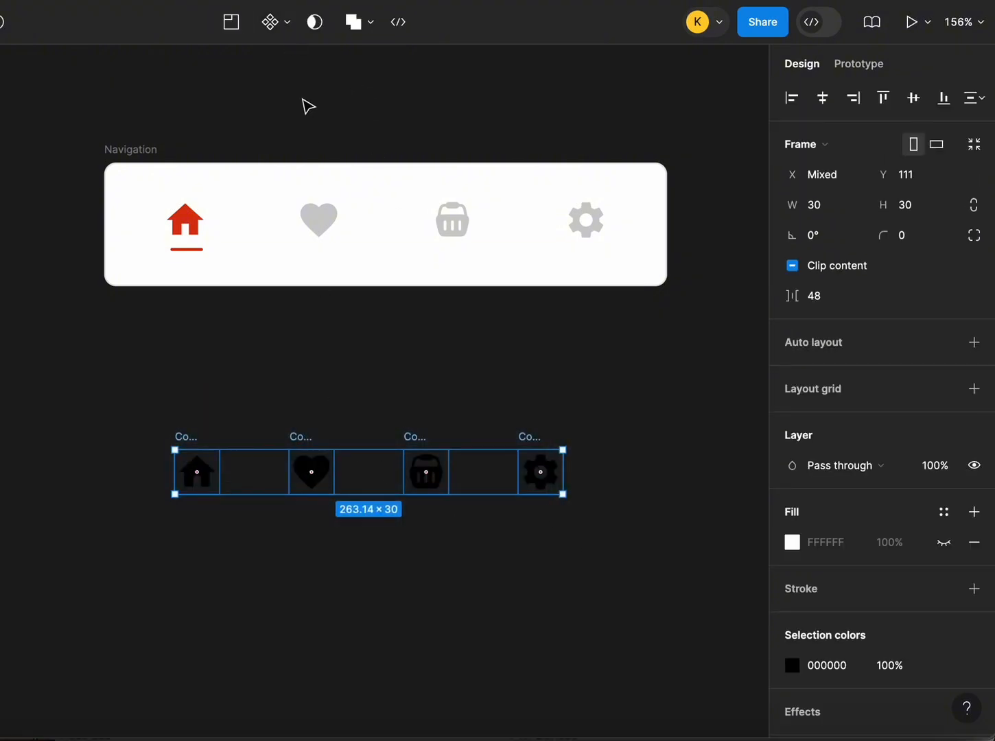
Step: Combine the four selected icon components into one component set and give the set a white FFFFFF fill
{"action": "left_click", "coordinate": [287, 22]}
{"action": "left_click", "coordinate": [285, 112]}
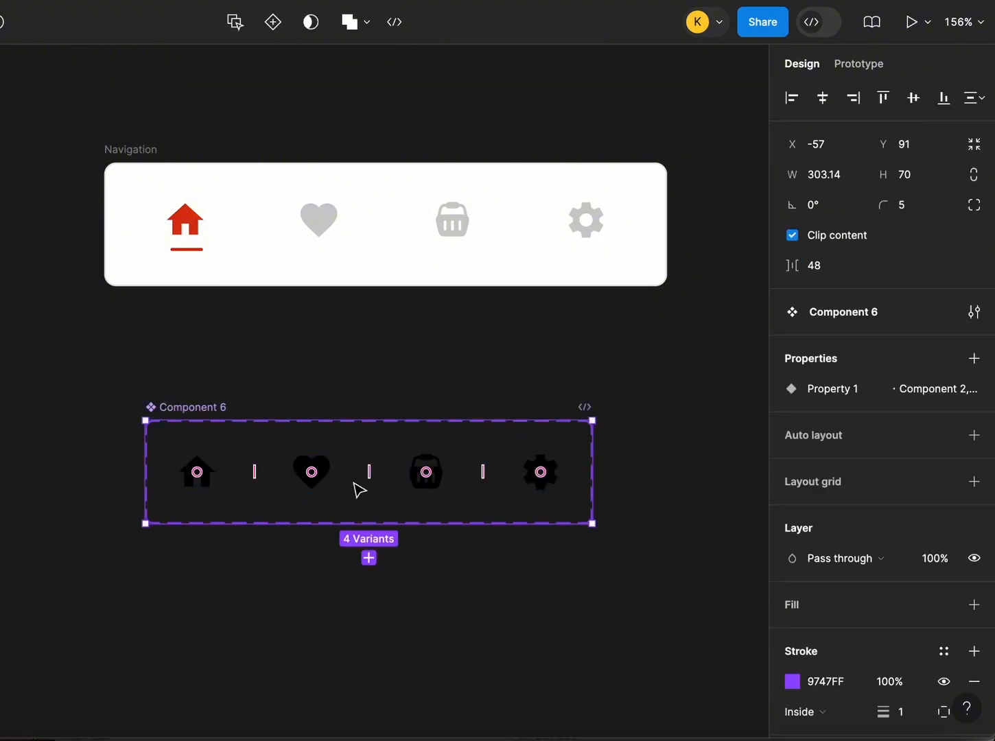
{"action": "scroll", "coordinate": [826, 606], "scroll_direction": "down", "scroll_amount": 5}
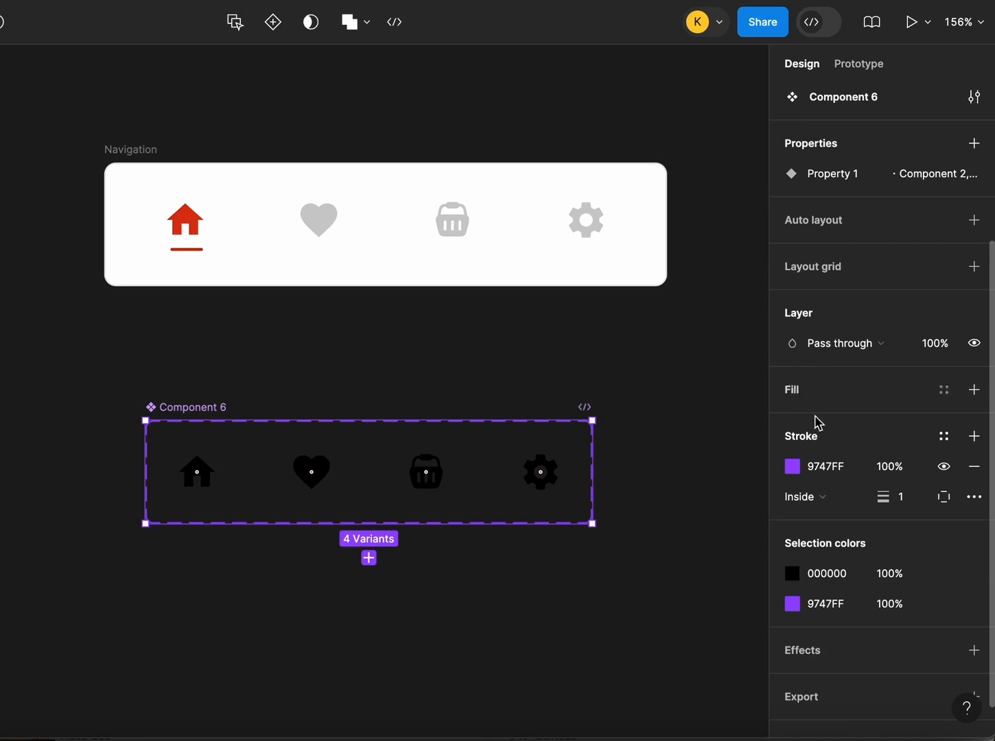
{"action": "left_click", "coordinate": [812, 405]}
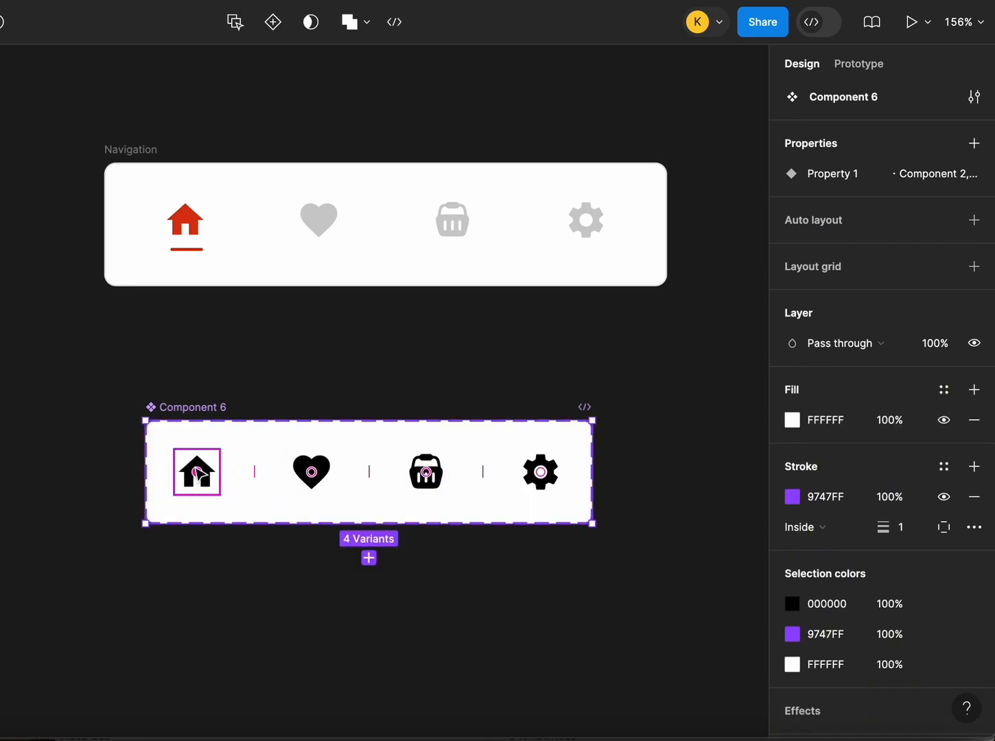
Step: Set the black colour of all four icon variants to 20% opacity
{"action": "left_click", "coordinate": [318, 474]}
{"action": "left_click", "coordinate": [441, 473], "text": "shift"}
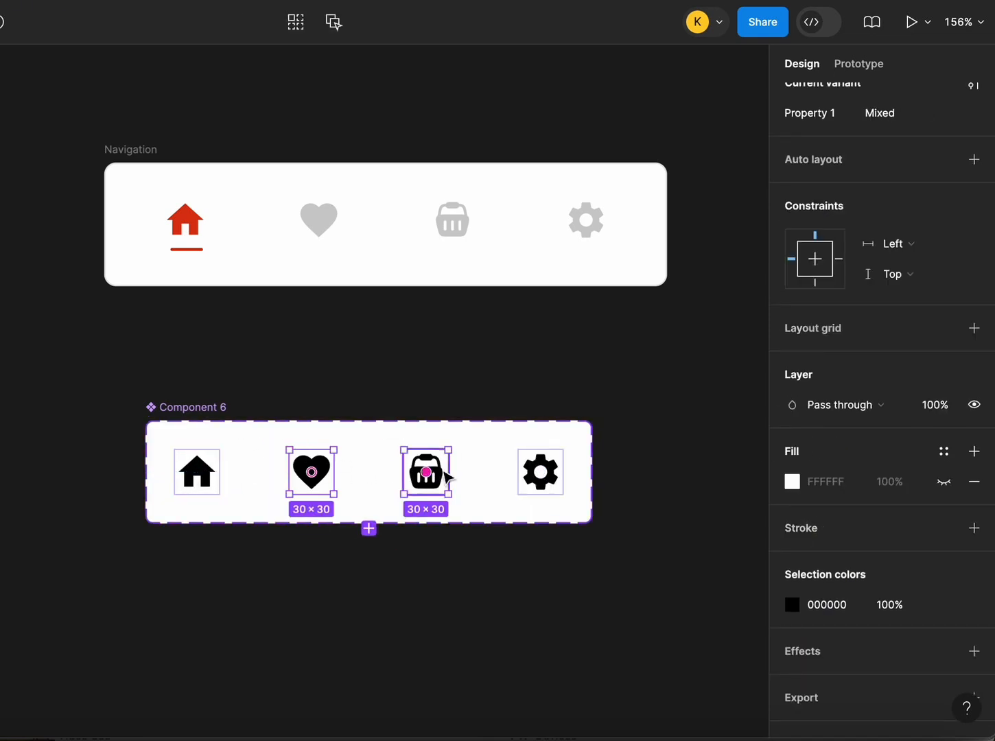
{"action": "left_click", "coordinate": [542, 479], "text": "shift"}
{"action": "left_click", "coordinate": [218, 459], "text": "shift"}
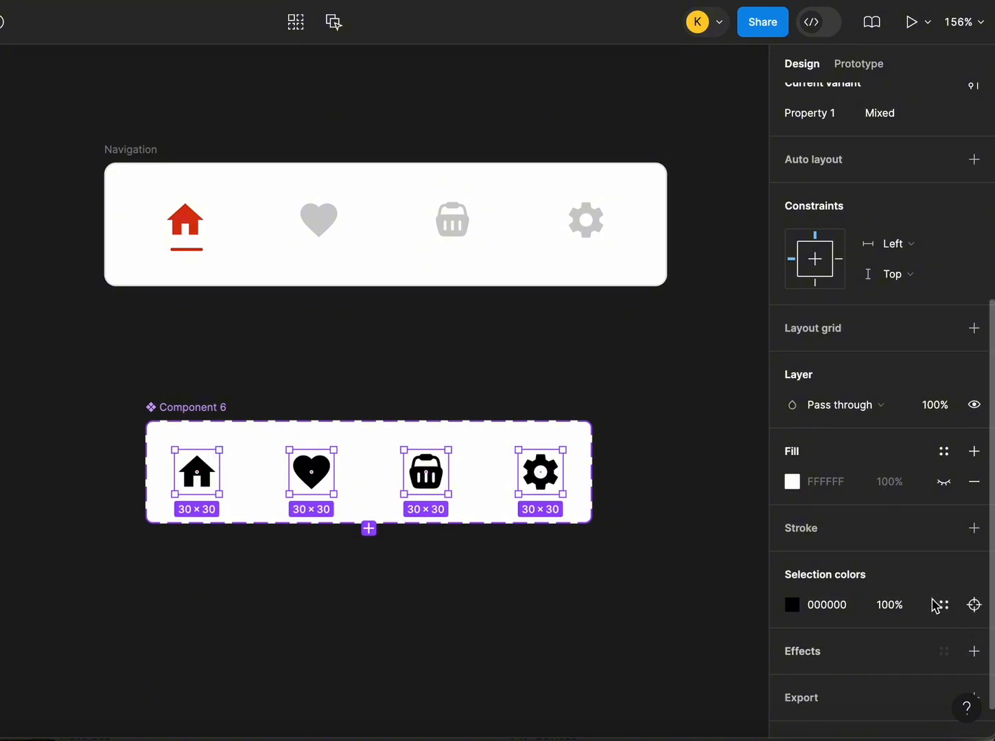
{"action": "scroll", "coordinate": [831, 595], "scroll_direction": "down", "scroll_amount": 1}
{"action": "left_click", "coordinate": [894, 580]}
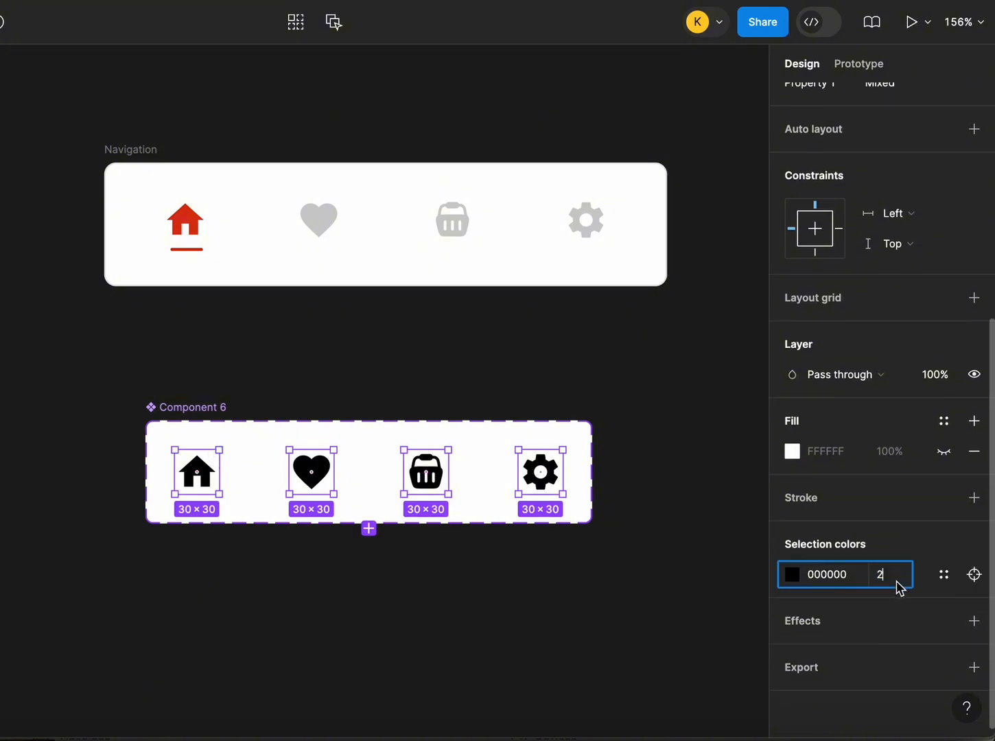
{"action": "key", "text": "Return"}
Step: Rename the component set's variant property to "type"
{"action": "left_click", "coordinate": [175, 407]}
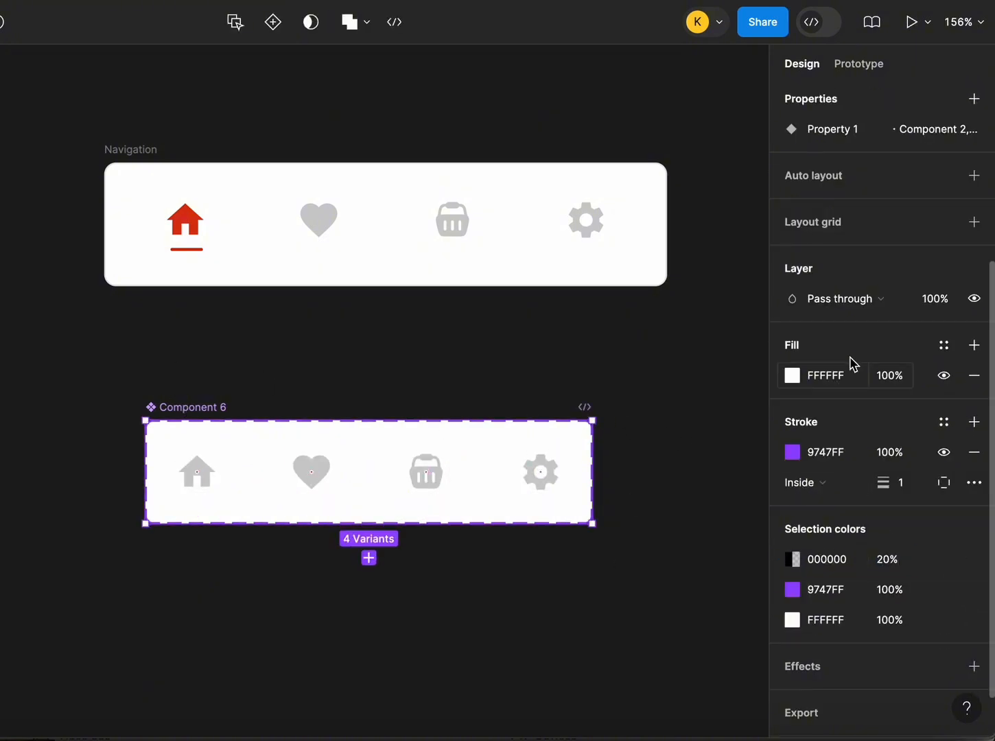
{"action": "scroll", "coordinate": [793, 604], "scroll_direction": "up", "scroll_amount": 5}
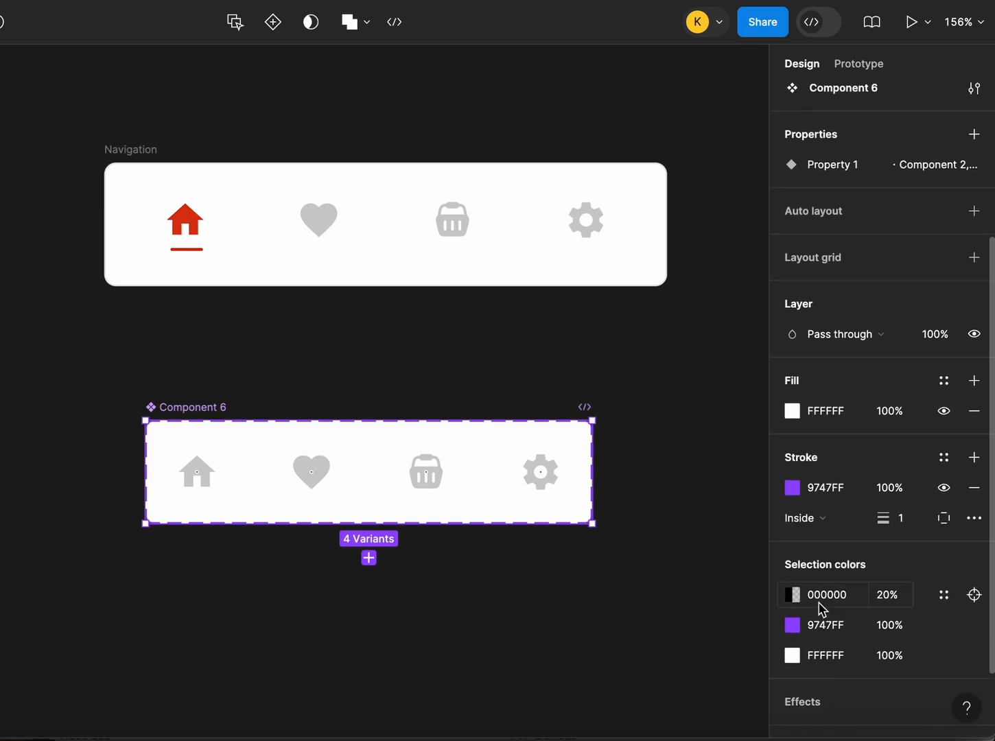
{"action": "double_click", "coordinate": [855, 313]}
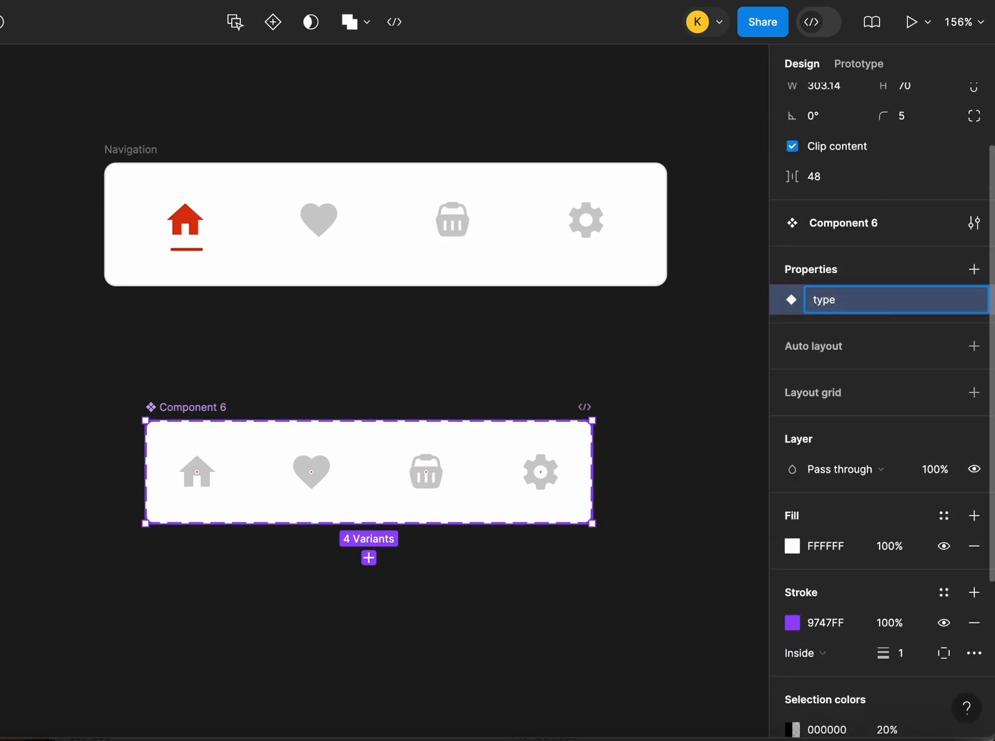
{"action": "type", "text": "type"}
{"action": "key", "text": "Return"}
{"action": "left_click", "coordinate": [245, 635]}
Step: Add a second variant property named "State" with the value Default to the icon component set
{"action": "left_click", "coordinate": [195, 410]}
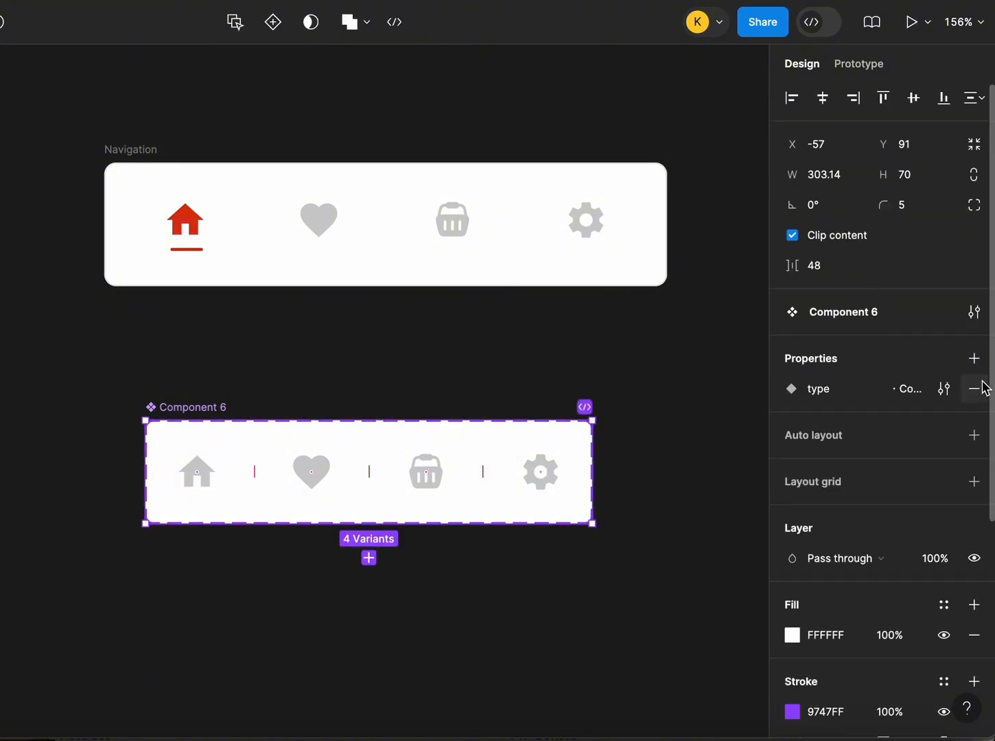
{"action": "left_click", "coordinate": [974, 359]}
{"action": "left_click", "coordinate": [889, 425]}
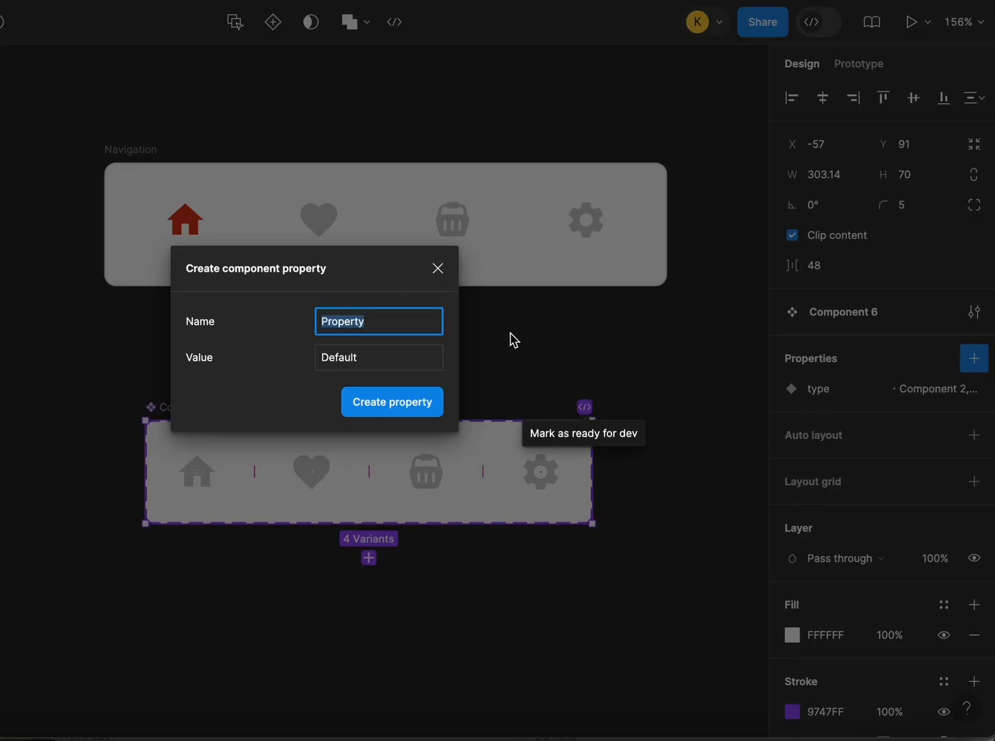
{"action": "type", "text": "at"}
{"action": "key", "text": "BackSpace"}
{"action": "key", "text": "BackSpace"}
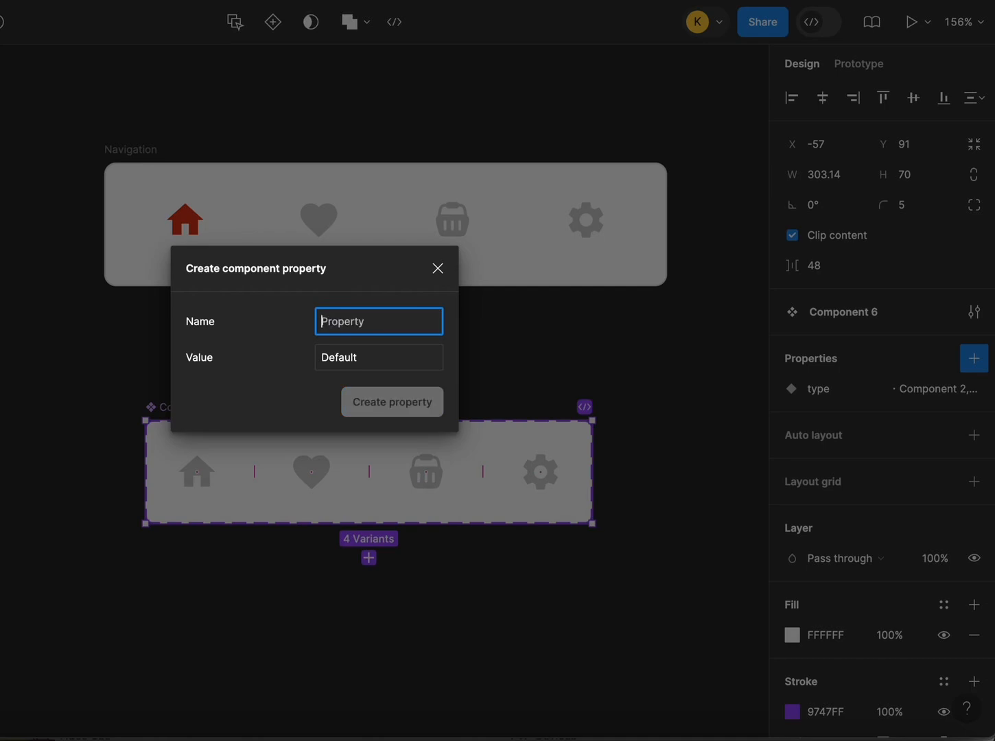
{"action": "type", "text": "Stat"}
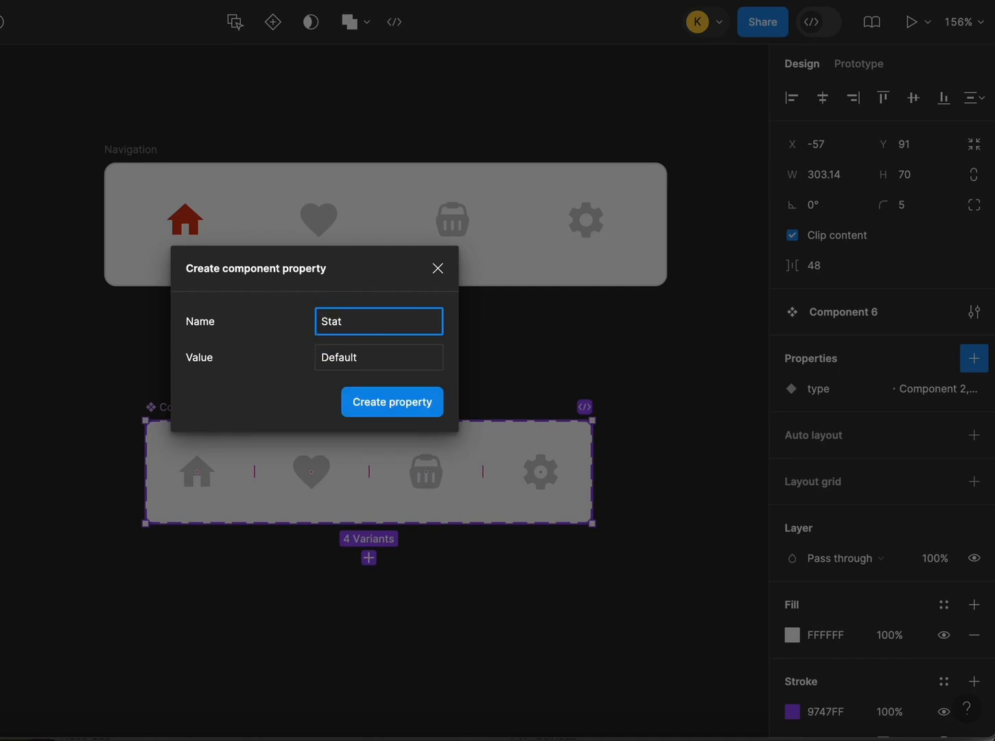
{"action": "type", "text": "e"}
{"action": "key", "text": "Return"}
Step: Duplicate the four icon variants into a row below the originals and set the copies' State to "active"
{"action": "left_click", "coordinate": [214, 470]}
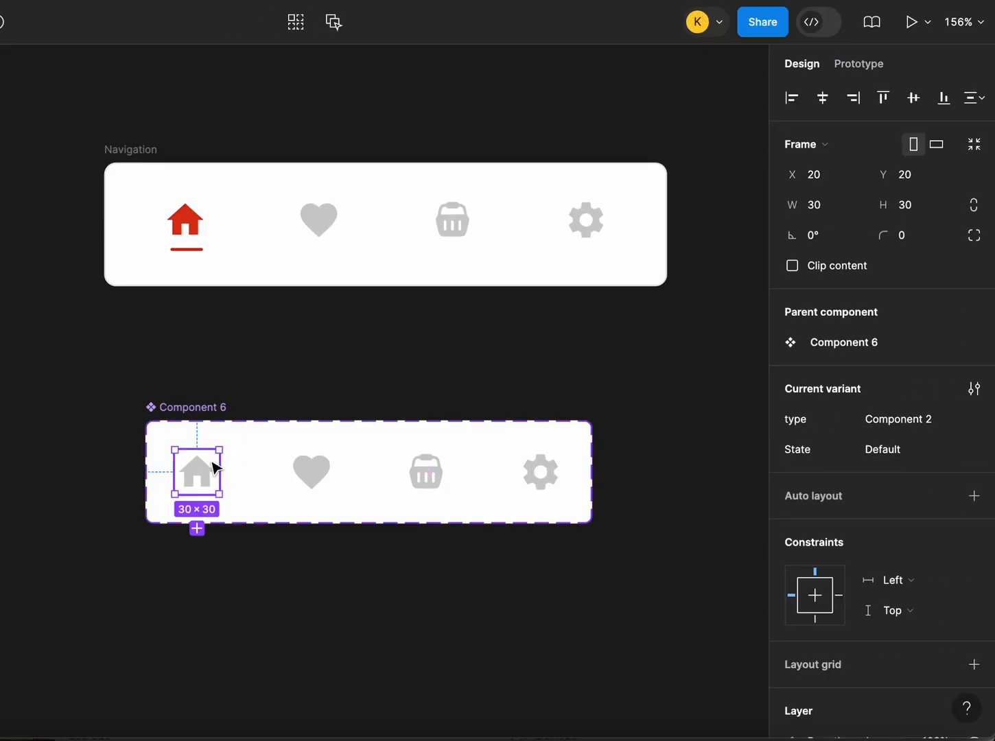
{"action": "left_click", "coordinate": [292, 486], "text": "shift"}
{"action": "left_click", "coordinate": [425, 474], "text": "shift"}
{"action": "left_click", "coordinate": [536, 474], "text": "shift"}
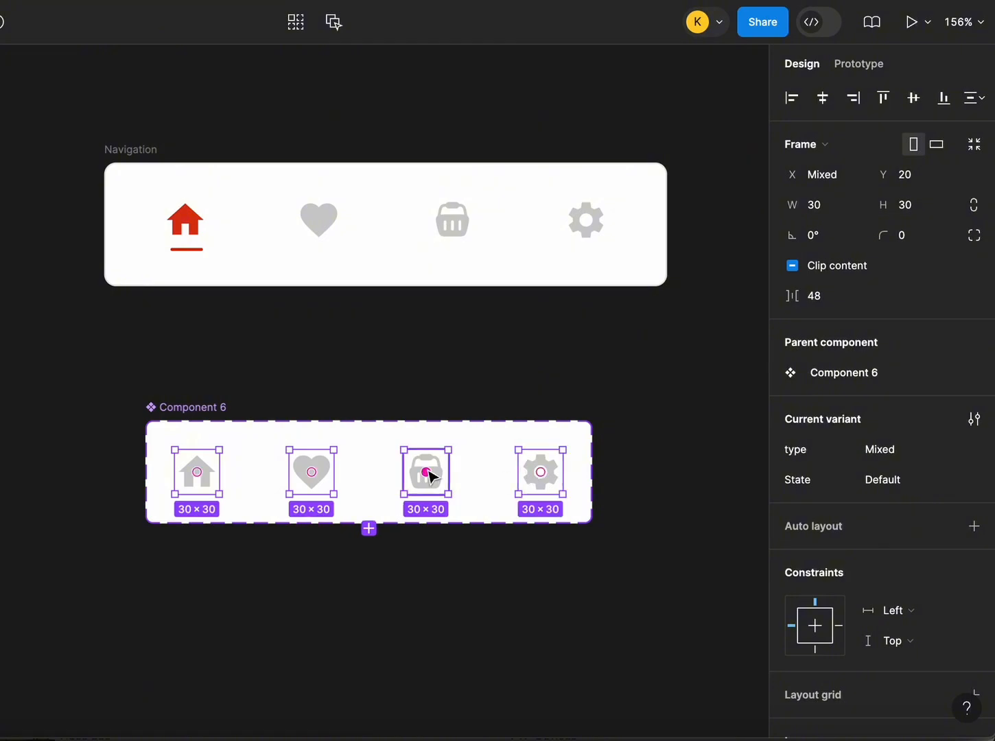
{"action": "left_click_drag", "start_coordinate": [328, 472], "coordinate": [331, 526]}
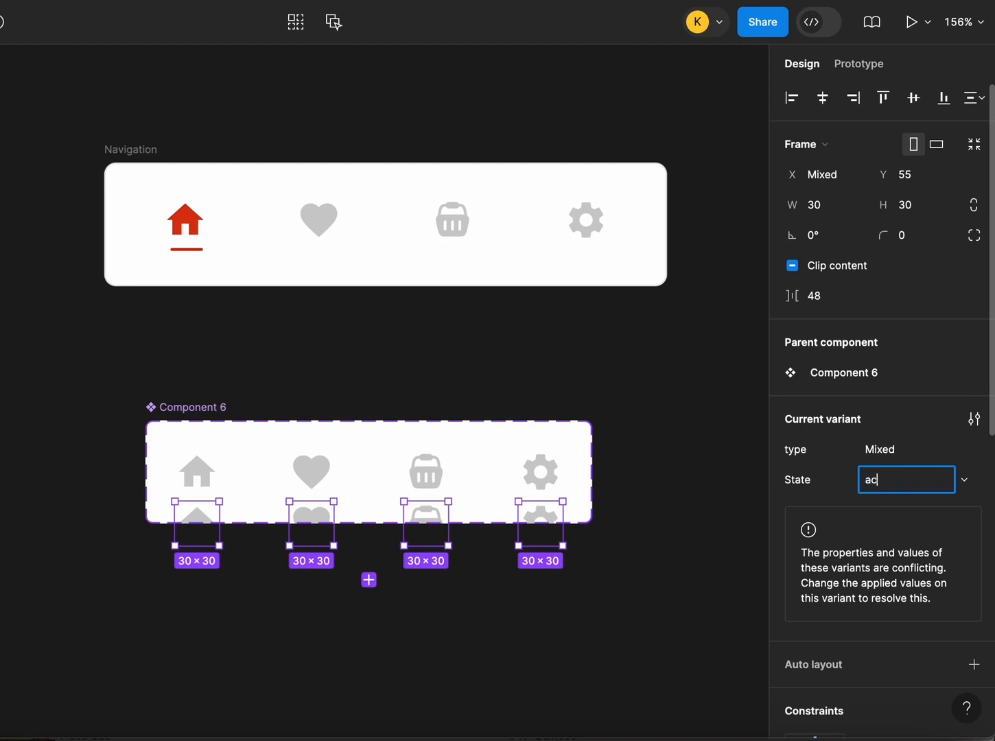
{"action": "key", "text": "Return"}
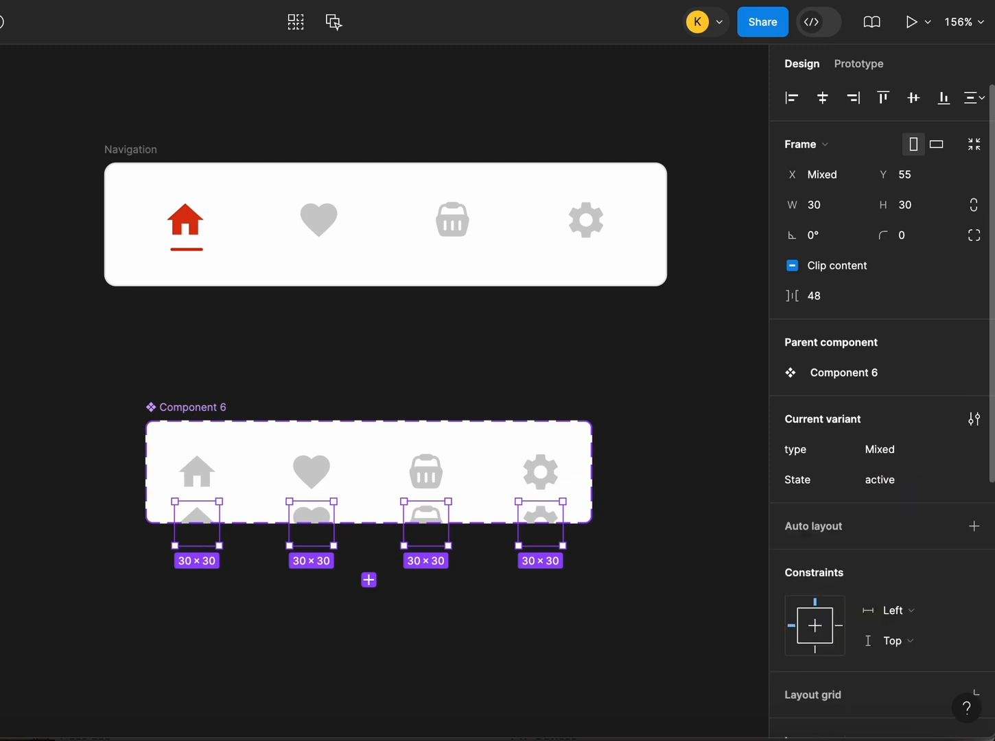
Step: Extend the component set's height to about 114 and move the active icon row down to Y 66
{"action": "left_click", "coordinate": [266, 442]}
{"action": "scroll", "coordinate": [302, 367], "scroll_direction": "down", "scroll_amount": 3}
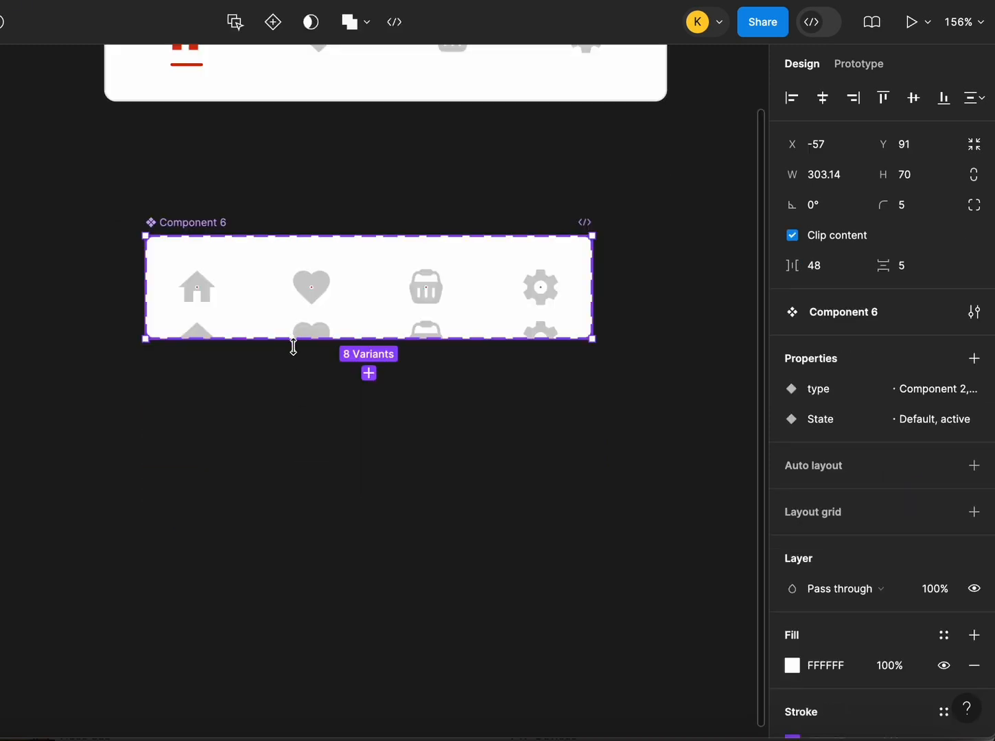
{"action": "left_click_drag", "start_coordinate": [293, 347], "coordinate": [298, 408]}
{"action": "left_click_drag", "start_coordinate": [103, 324], "coordinate": [583, 390]}
{"action": "left_click_drag", "start_coordinate": [418, 340], "coordinate": [417, 355]}
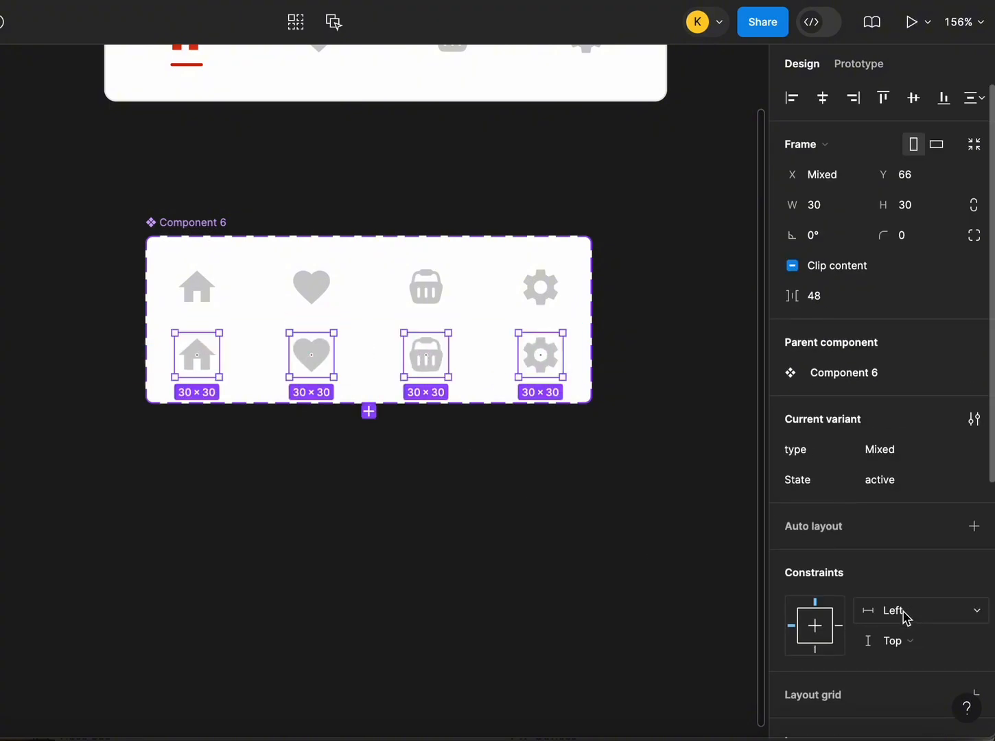
Step: Colour the four active icons red DB3310 at 100% opacity, sampling it from the home icon in the Navigation frame
{"action": "scroll", "coordinate": [906, 618], "scroll_direction": "down", "scroll_amount": 5}
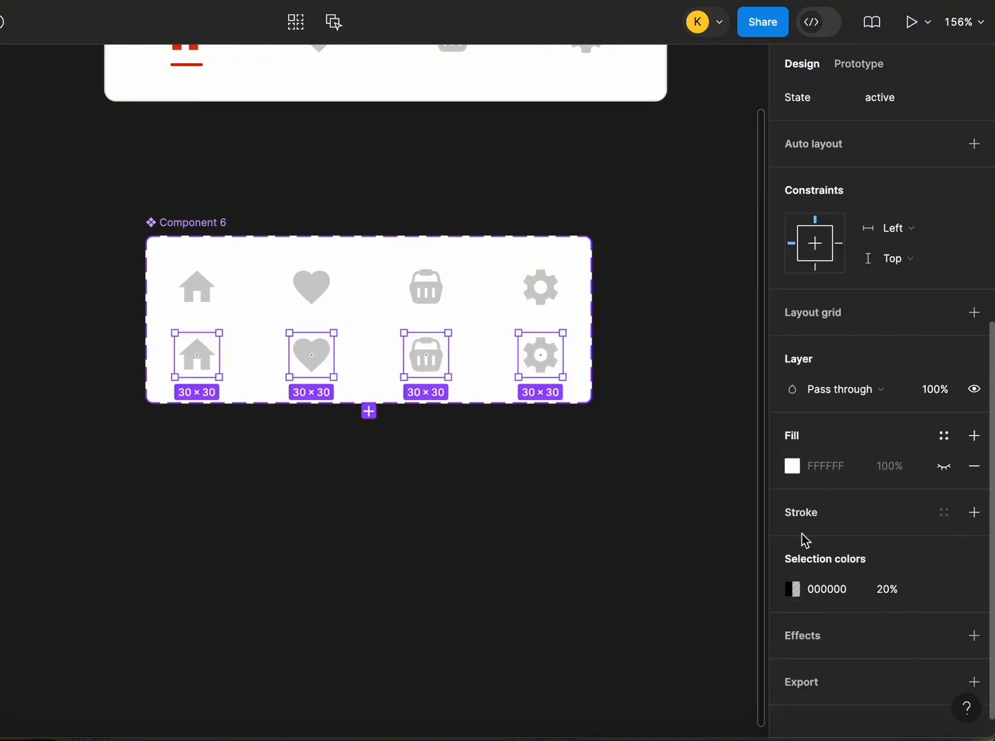
{"action": "left_click", "coordinate": [793, 589]}
{"action": "left_click_drag", "start_coordinate": [626, 536], "coordinate": [781, 540]}
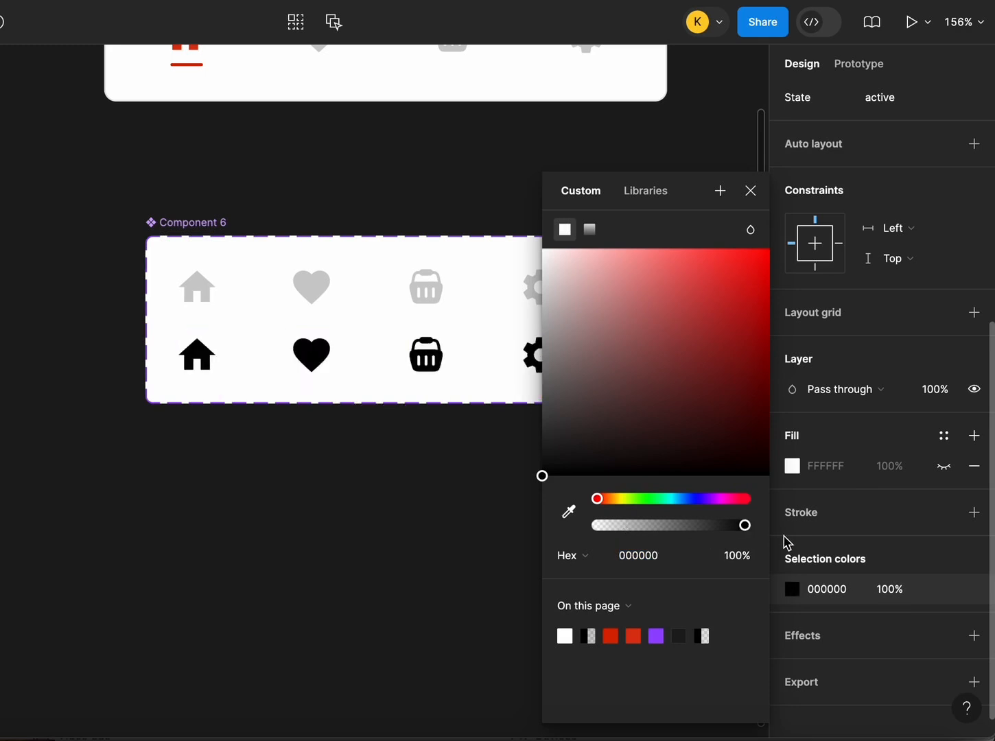
{"action": "scroll", "coordinate": [413, 355], "scroll_direction": "up", "scroll_amount": 3}
{"action": "left_click", "coordinate": [569, 514]}
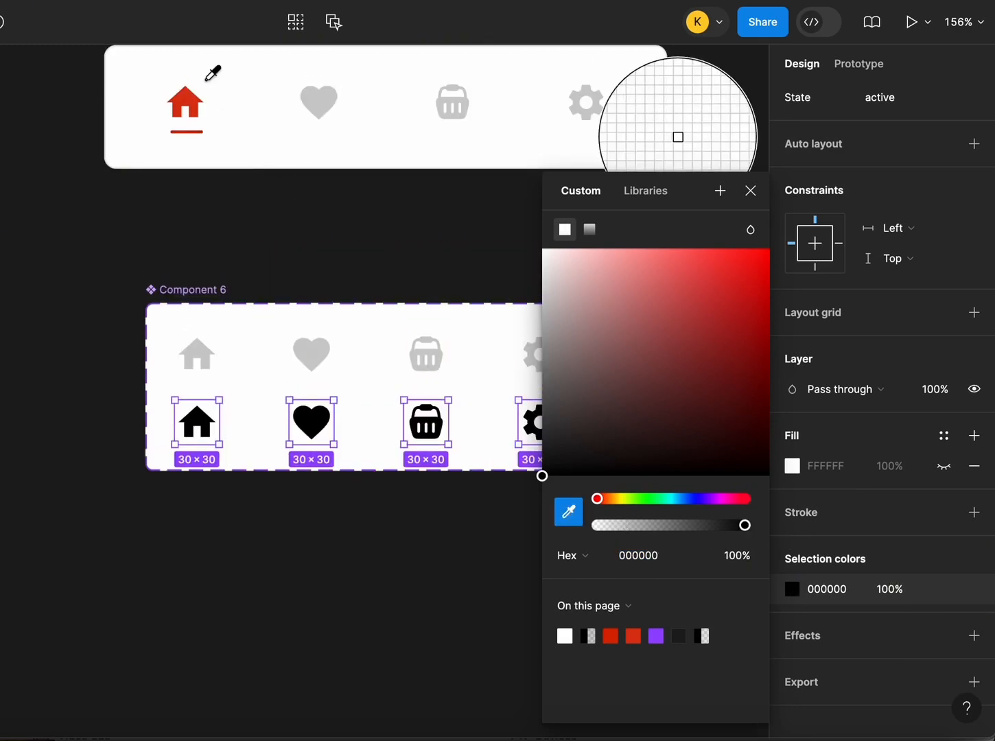
{"action": "left_click", "coordinate": [189, 103]}
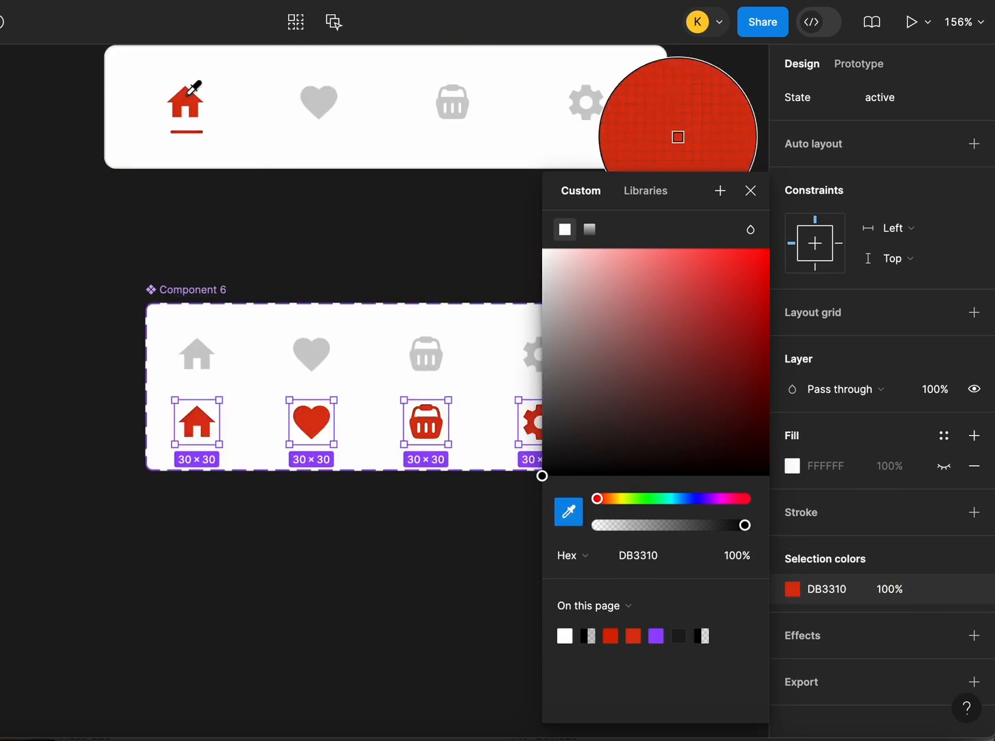
{"action": "left_click", "coordinate": [752, 192]}
{"action": "left_click", "coordinate": [363, 500]}
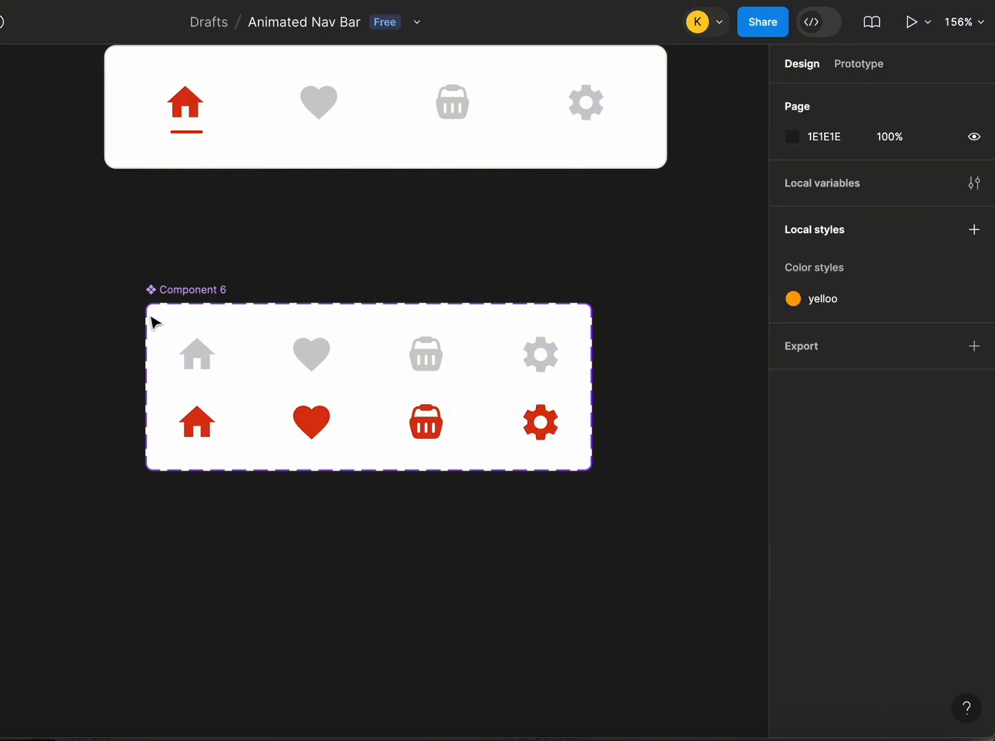
Step: Place the icon component set below the navigation bar variants at about X -47, Y 743, and name it "Nav"
{"action": "left_click_drag", "start_coordinate": [174, 290], "coordinate": [182, 275]}
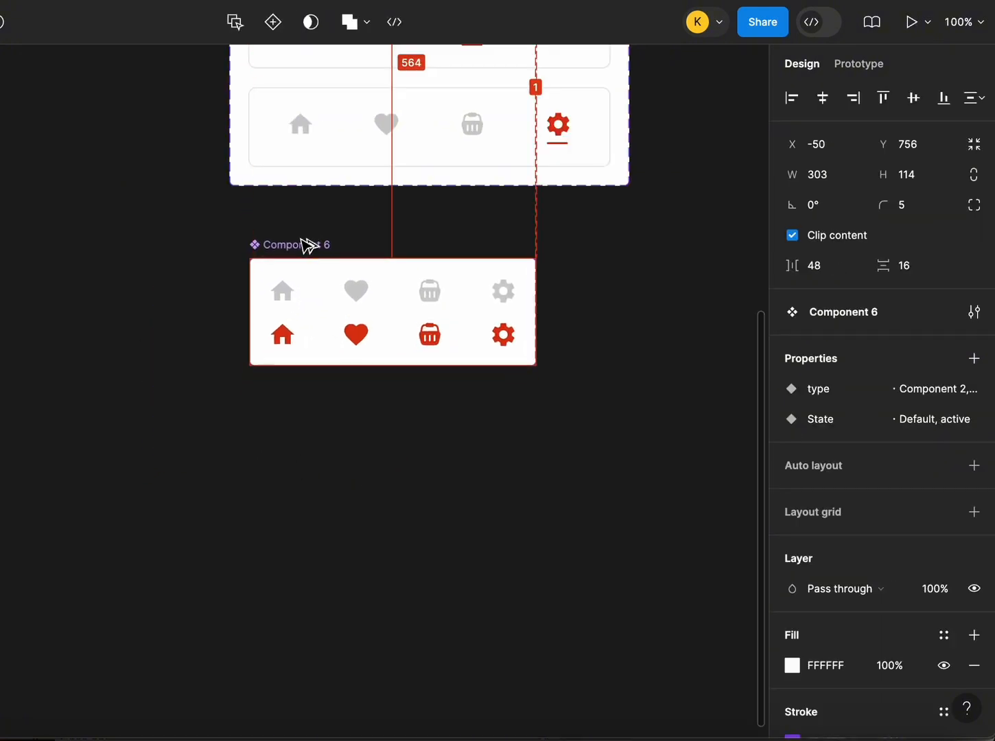
{"action": "left_click_drag", "start_coordinate": [302, 239], "coordinate": [313, 234]}
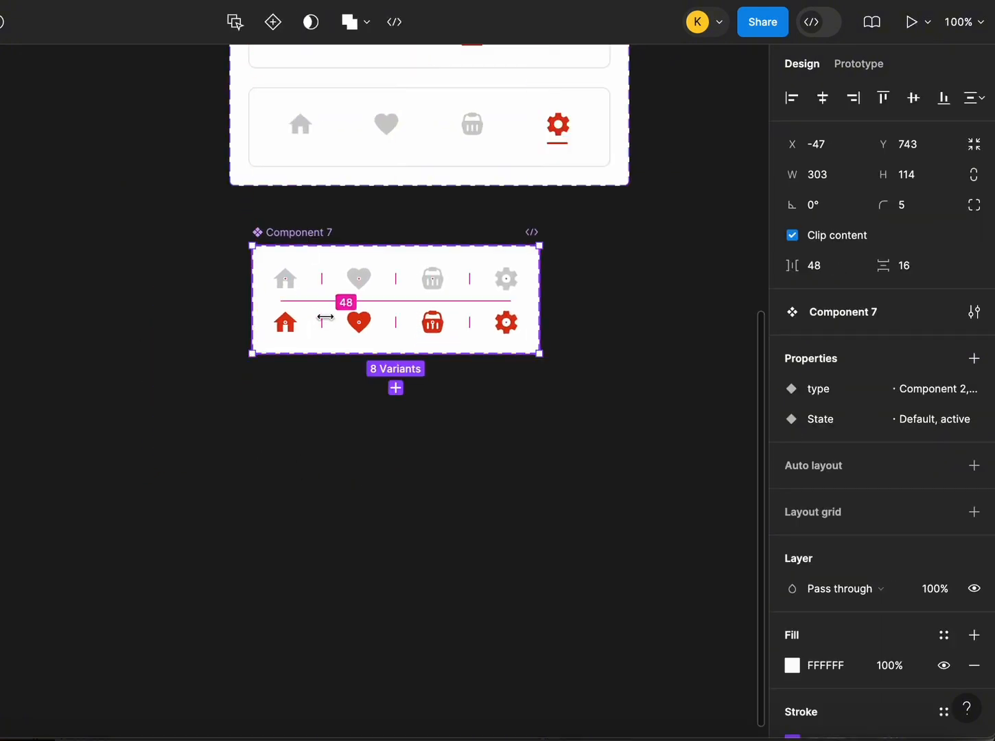
{"action": "double_click", "coordinate": [315, 232]}
{"action": "type", "text": "Nav"}
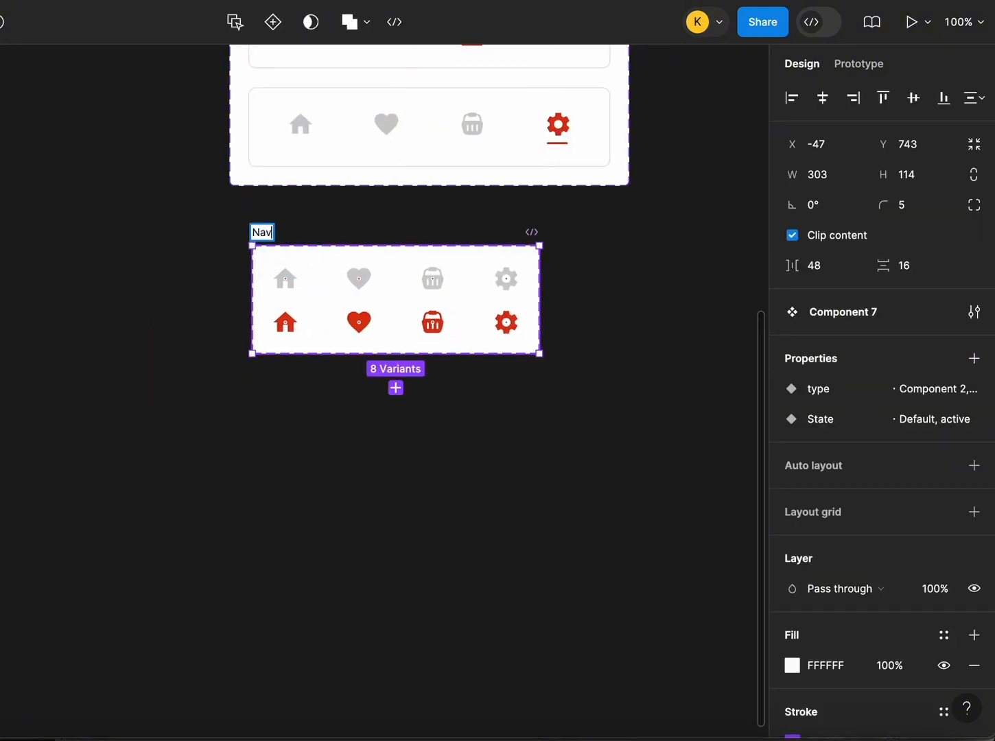
{"action": "key", "text": "Return"}
{"action": "left_click", "coordinate": [316, 427]}
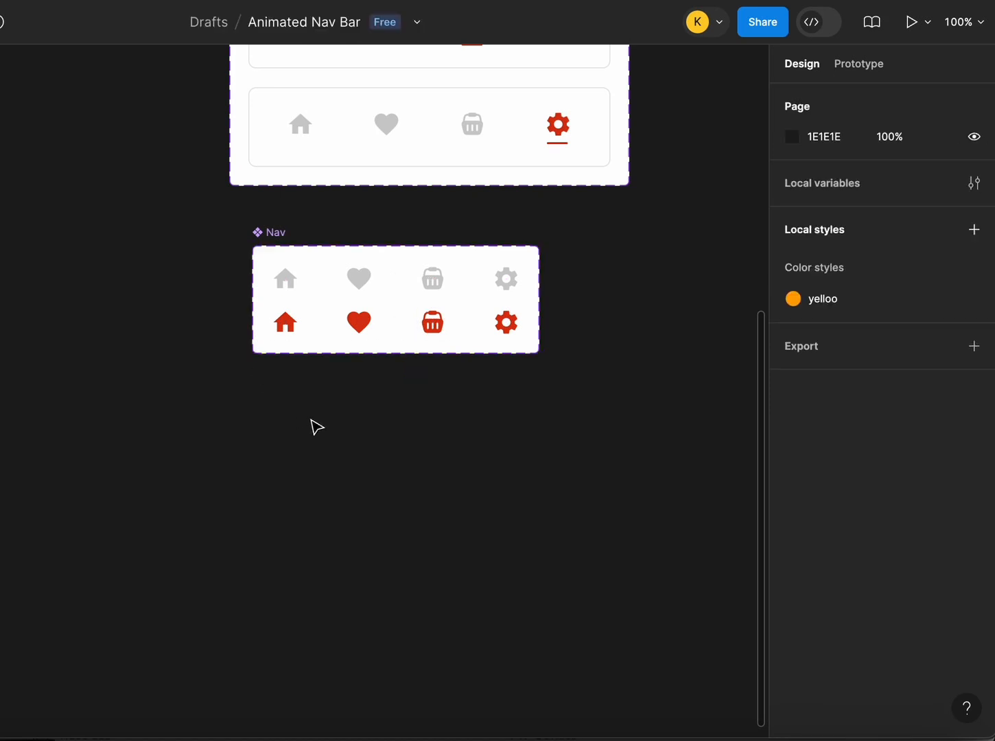
Step: Set the State of all eight icon variants in the Nav set to "resting"
{"action": "left_click_drag", "start_coordinate": [223, 260], "coordinate": [520, 341]}
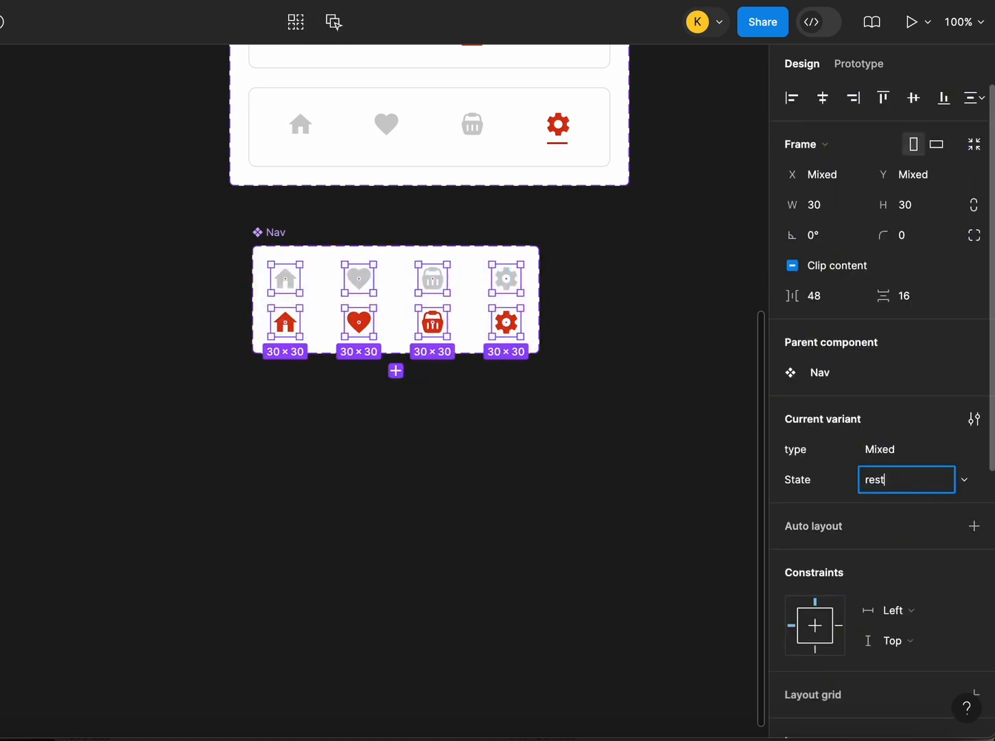
{"action": "type", "text": "resting"}
{"action": "key", "text": "Return"}
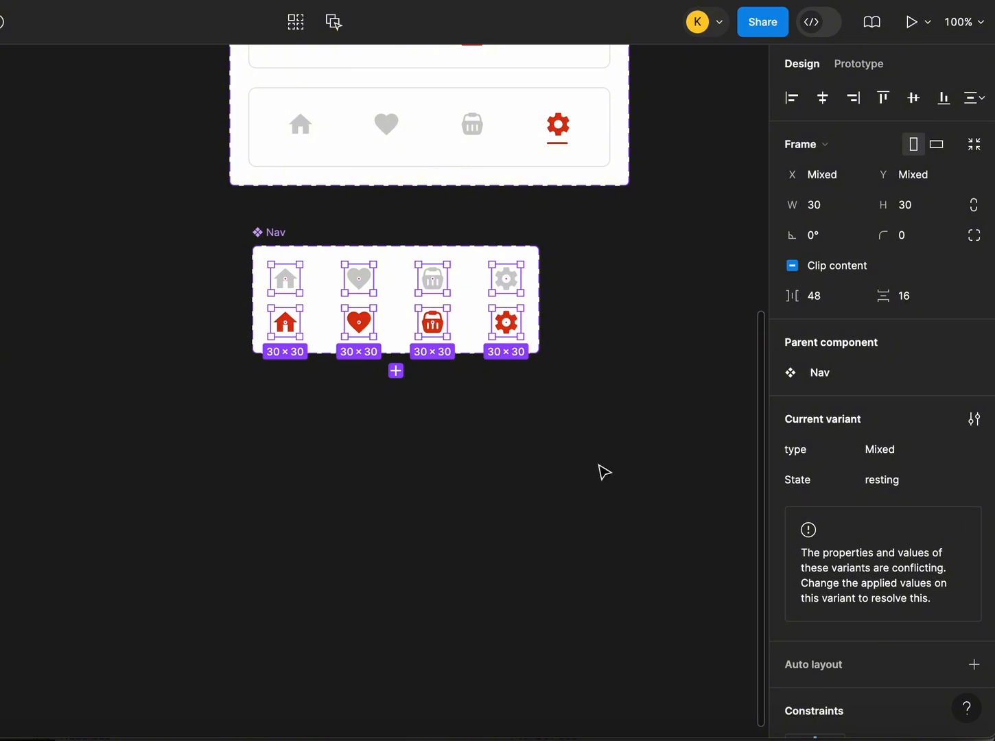
Step: Extend the Nav component set's height to about 337 and move the red icon row down to about Y 287
{"action": "left_click", "coordinate": [373, 471]}
{"action": "left_click", "coordinate": [271, 235]}
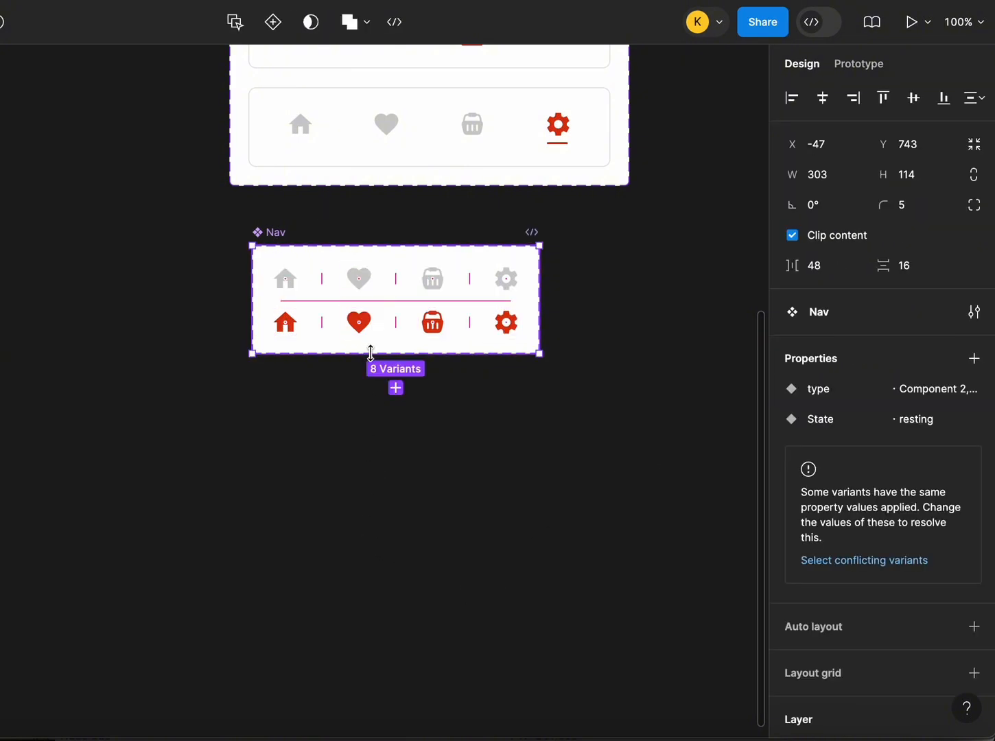
{"action": "left_click_drag", "start_coordinate": [370, 354], "coordinate": [369, 564]}
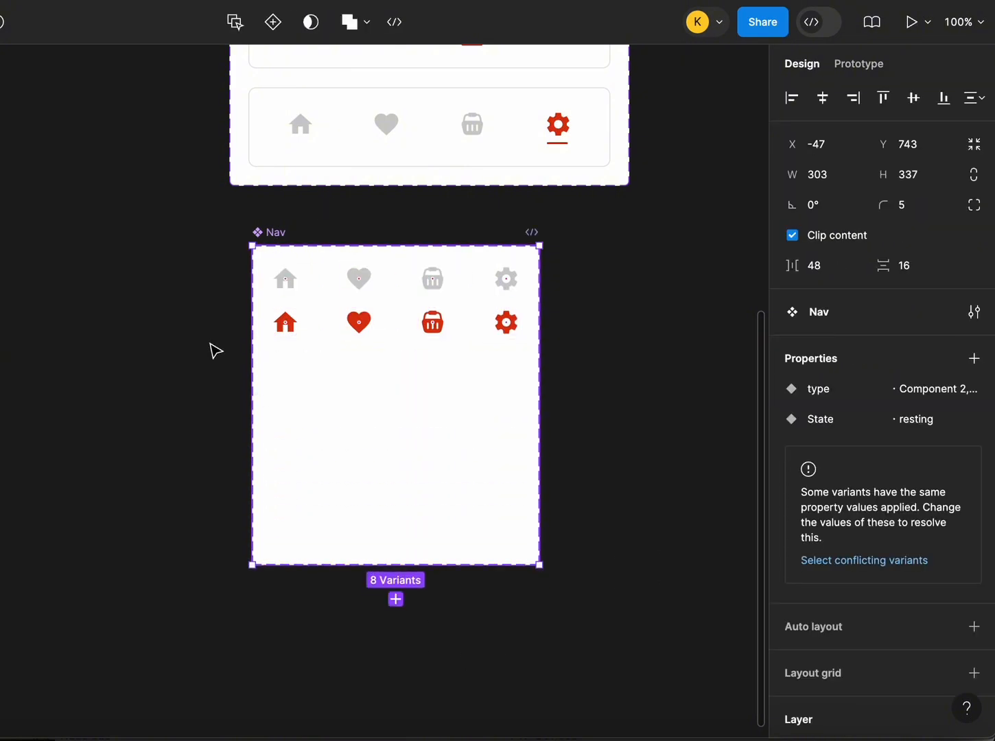
{"action": "left_click_drag", "start_coordinate": [226, 309], "coordinate": [566, 388]}
{"action": "left_click_drag", "start_coordinate": [429, 325], "coordinate": [429, 534]}
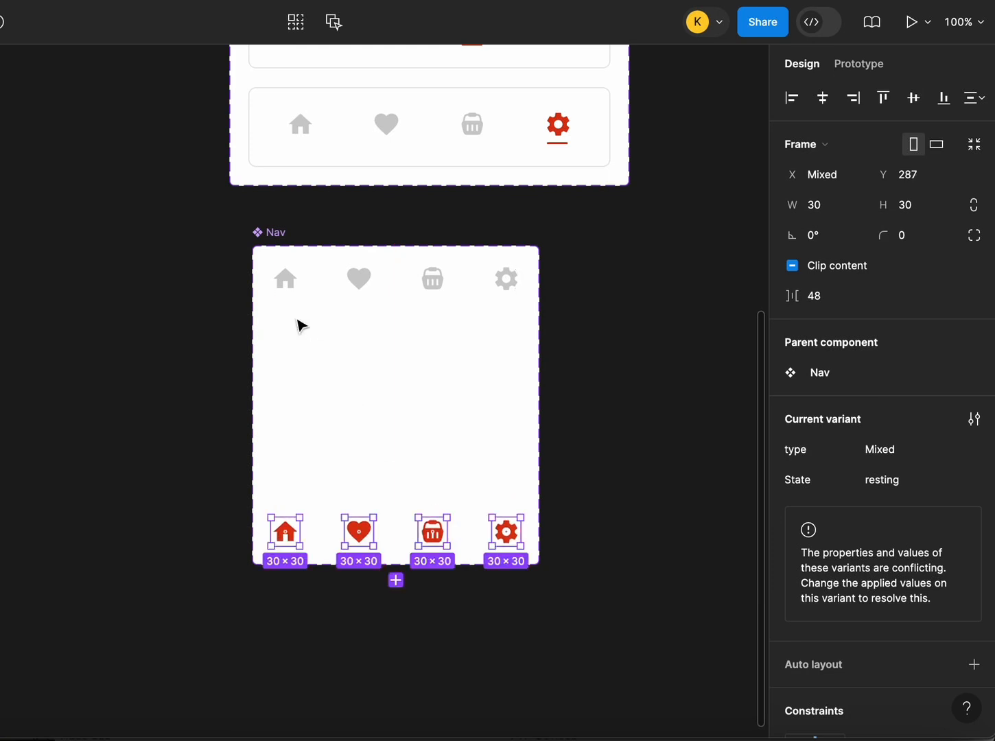
Step: Duplicate the grey home variant below at X 20, Y 78 and raise its house shape to Y -1.25 within the frame
{"action": "left_click", "coordinate": [282, 272]}
{"action": "scroll", "coordinate": [300, 289], "scroll_direction": "down", "scroll_amount": 2}
{"action": "left_click", "coordinate": [294, 255]}
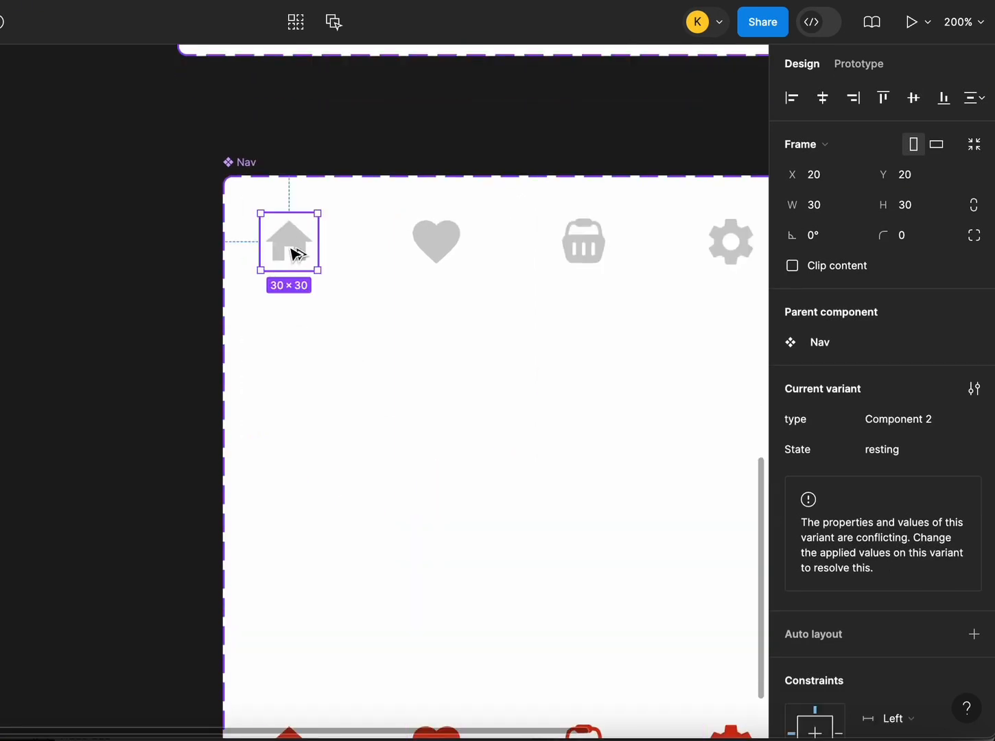
{"action": "left_click_drag", "start_coordinate": [294, 256], "coordinate": [293, 362]}
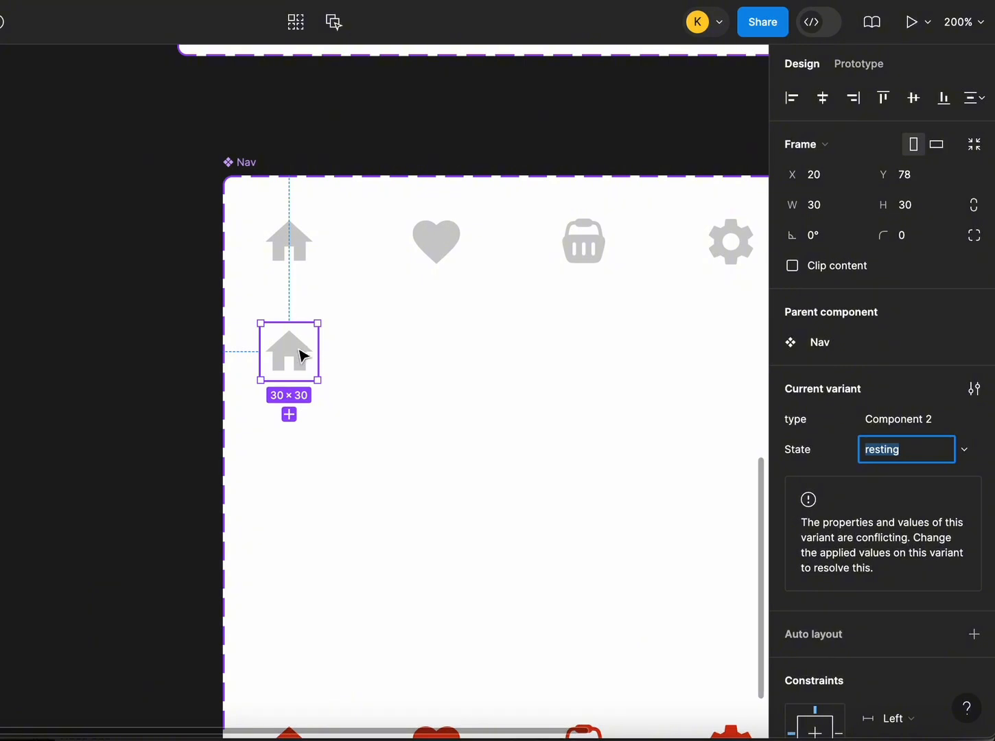
{"action": "double_click", "coordinate": [300, 356]}
{"action": "key", "text": "Up"}
{"action": "key", "text": "Up"}
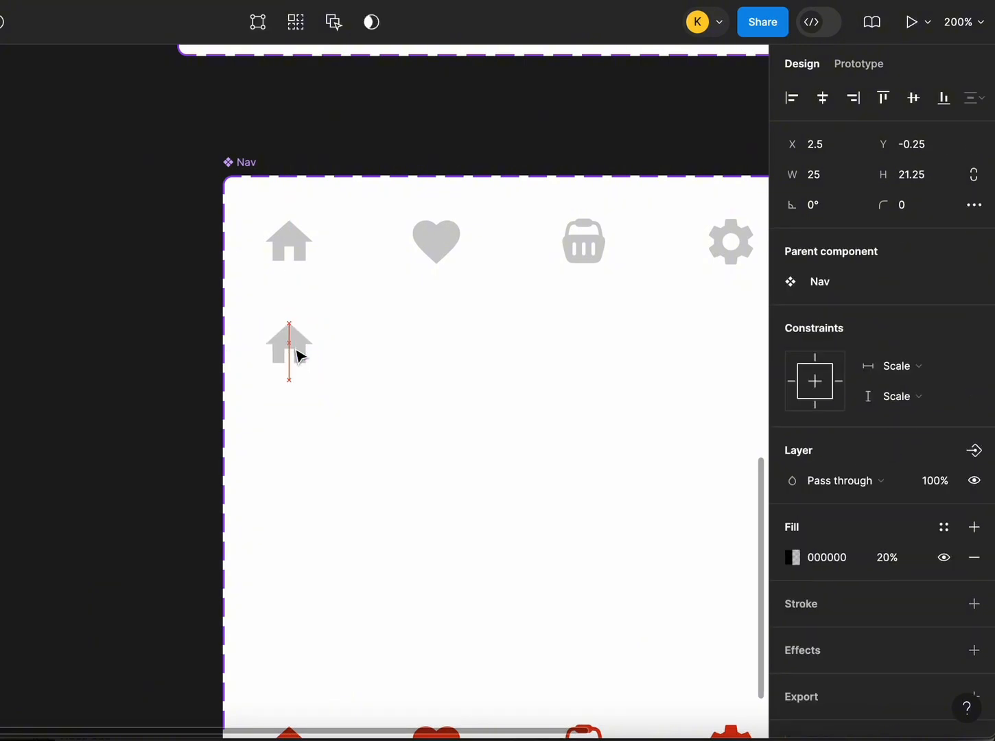
{"action": "left_click", "coordinate": [319, 448]}
Step: Duplicate the raised home variant below at X 20, Y 130 and rotate its house shape to -18°
{"action": "left_click", "coordinate": [290, 354]}
{"action": "scroll", "coordinate": [370, 379], "scroll_direction": "down", "scroll_amount": 3}
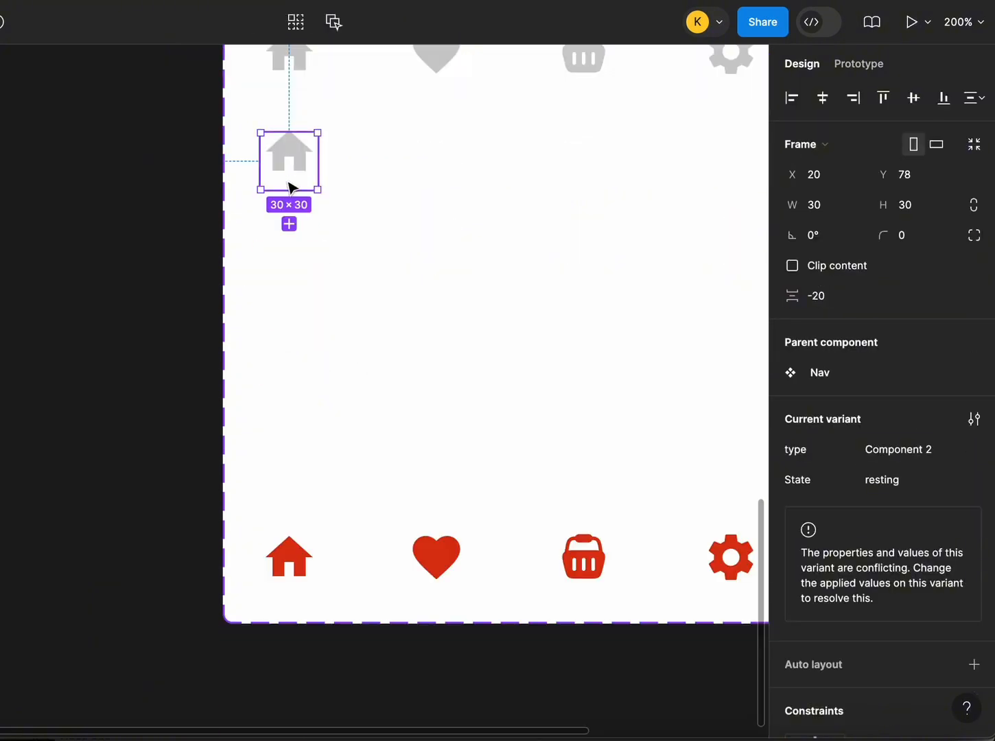
{"action": "left_click_drag", "start_coordinate": [285, 159], "coordinate": [286, 257]}
{"action": "left_click", "coordinate": [314, 300]}
{"action": "double_click", "coordinate": [286, 259]}
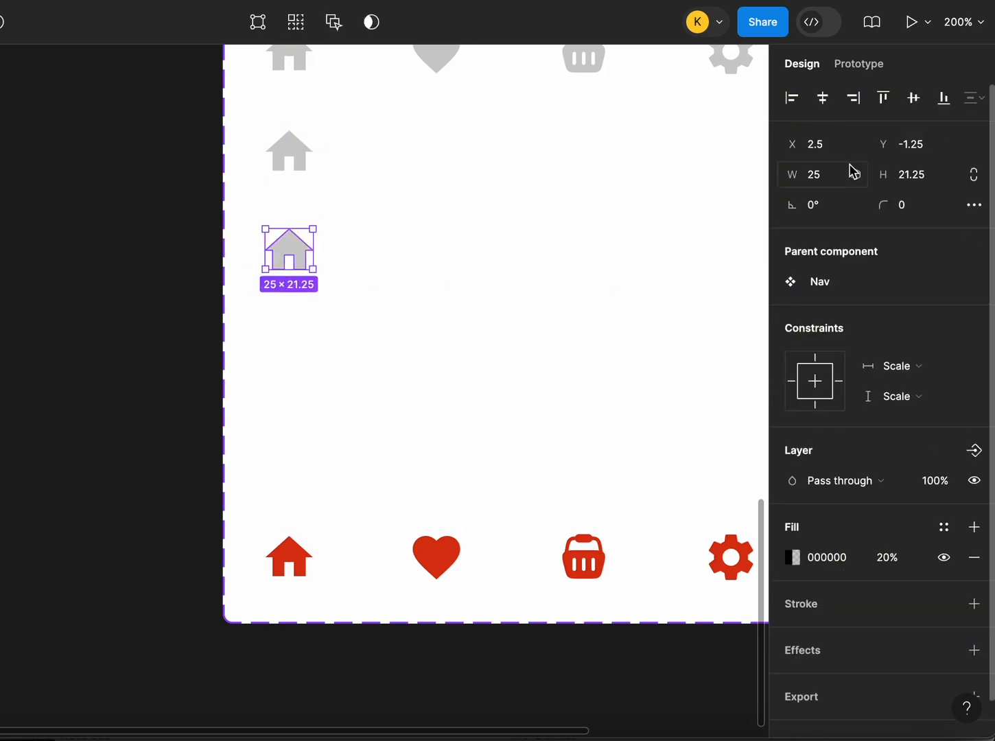
{"action": "left_click", "coordinate": [830, 207]}
{"action": "type", "text": "-18"}
{"action": "key", "text": "Return"}
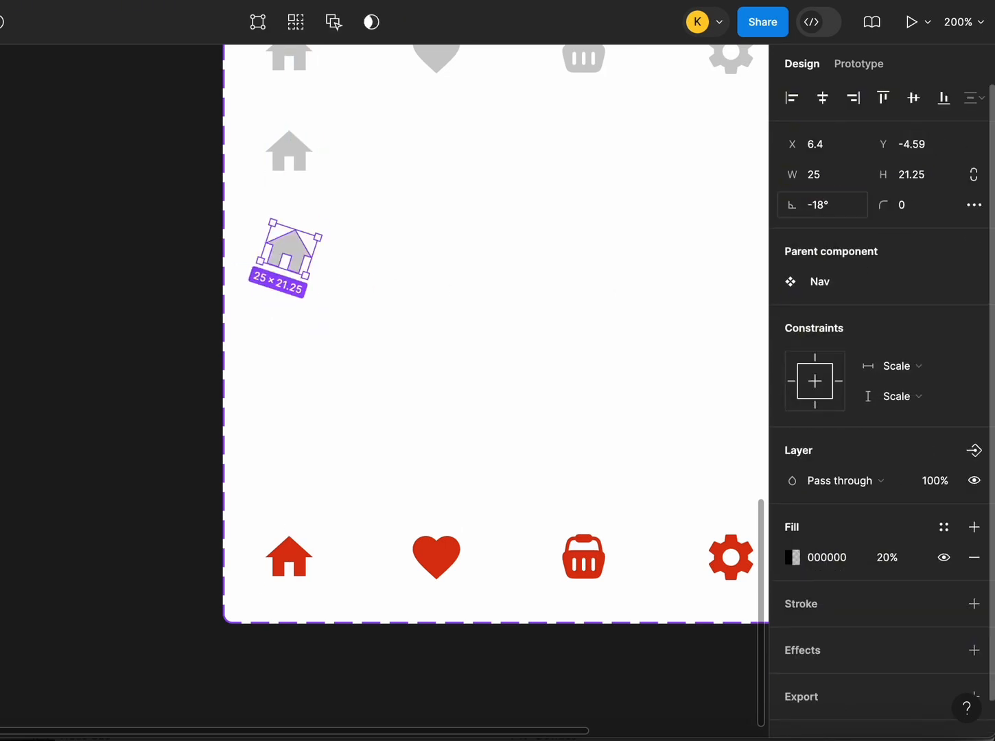
Step: Duplicate the tilted home variant below and rotate the copy's house shape to 18°
{"action": "left_click", "coordinate": [386, 322]}
{"action": "left_click", "coordinate": [296, 266]}
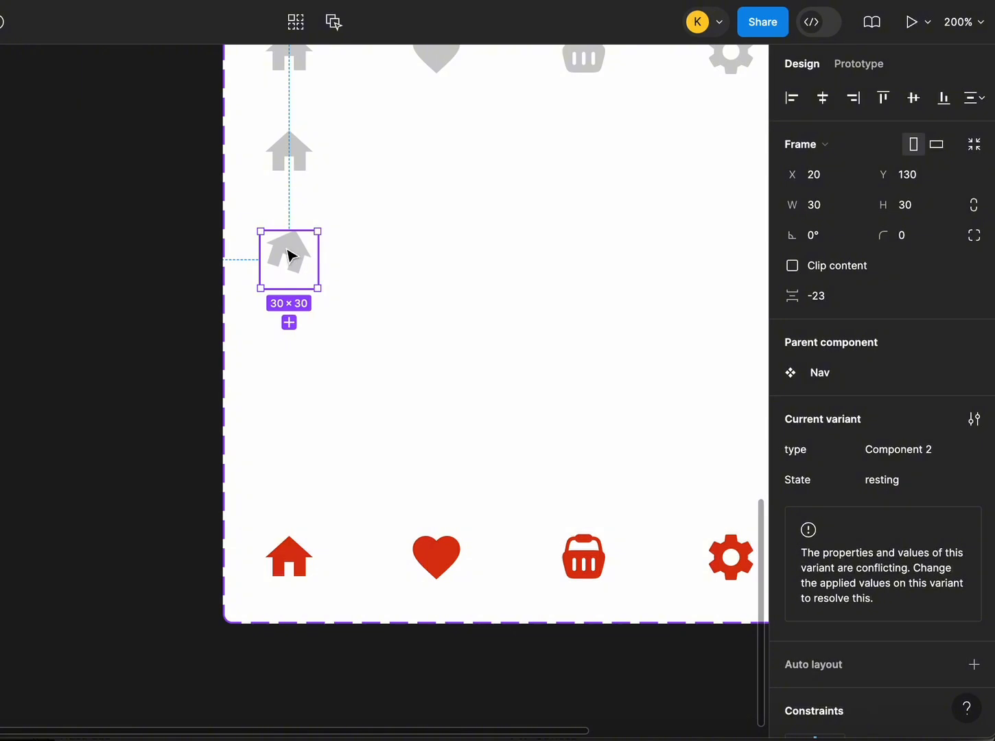
{"action": "left_click_drag", "start_coordinate": [288, 256], "coordinate": [291, 351]}
{"action": "double_click", "coordinate": [292, 351]}
{"action": "left_click", "coordinate": [828, 208]}
{"action": "type", "text": "1"}
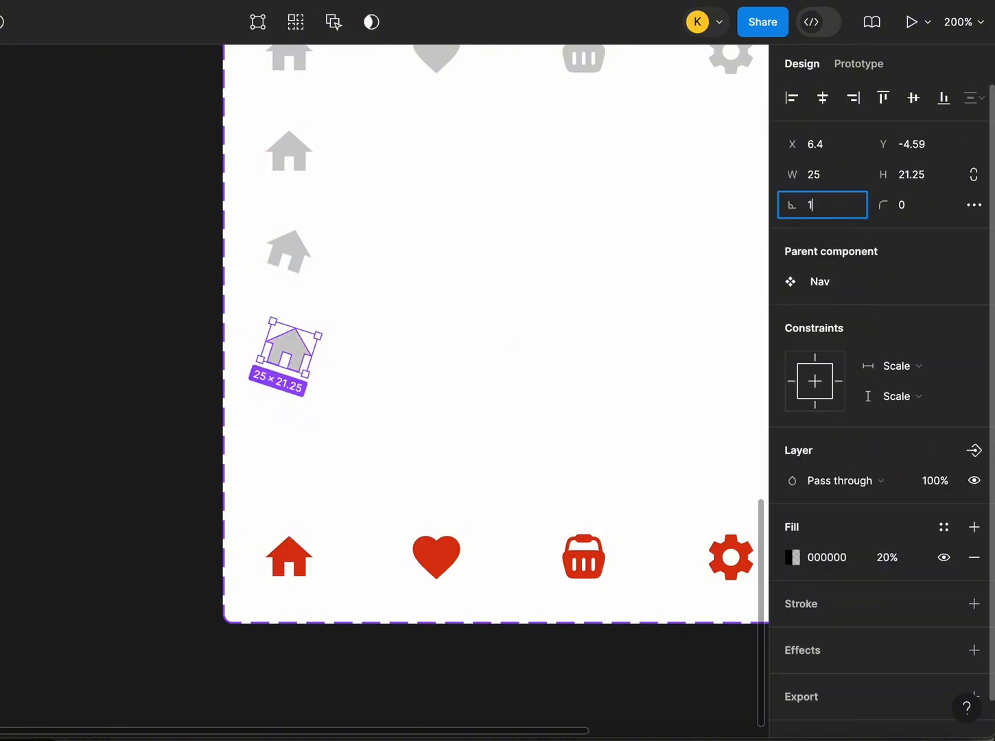
{"action": "type", "text": "8"}
{"action": "key", "text": "Return"}
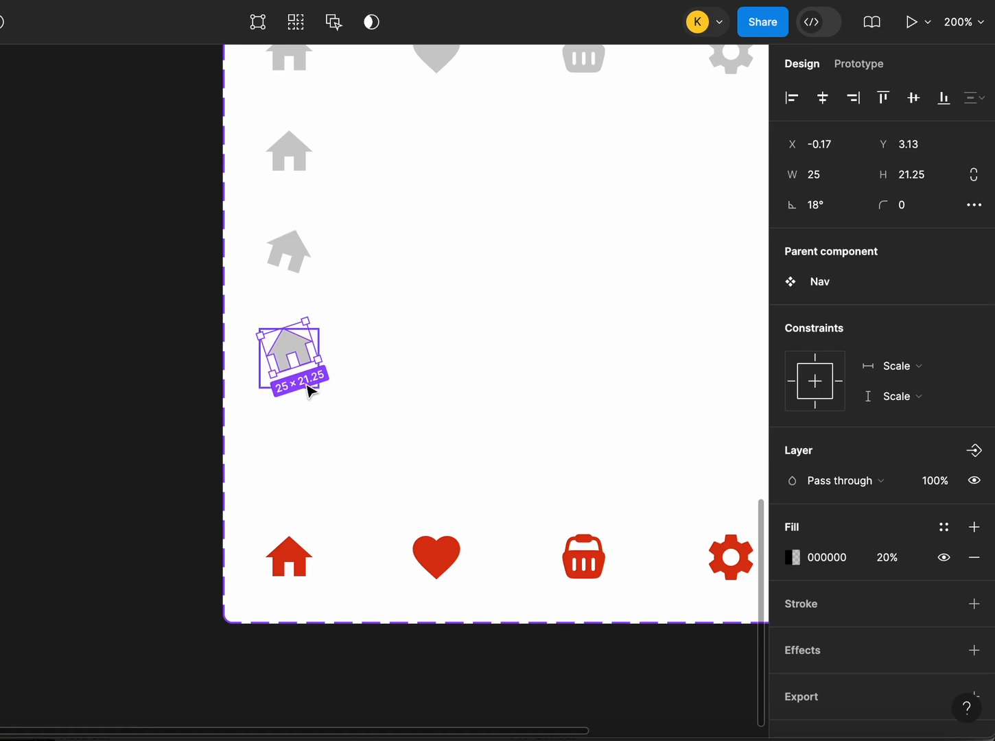
Step: Duplicate the 18° home variant to X 20, Y 235 above the red home icon and reset its house rotation to 0°
{"action": "scroll", "coordinate": [350, 350], "scroll_direction": "down", "scroll_amount": 2}
{"action": "left_click", "coordinate": [350, 350]}
{"action": "left_click", "coordinate": [289, 291]}
{"action": "left_click_drag", "start_coordinate": [289, 291], "coordinate": [291, 394]}
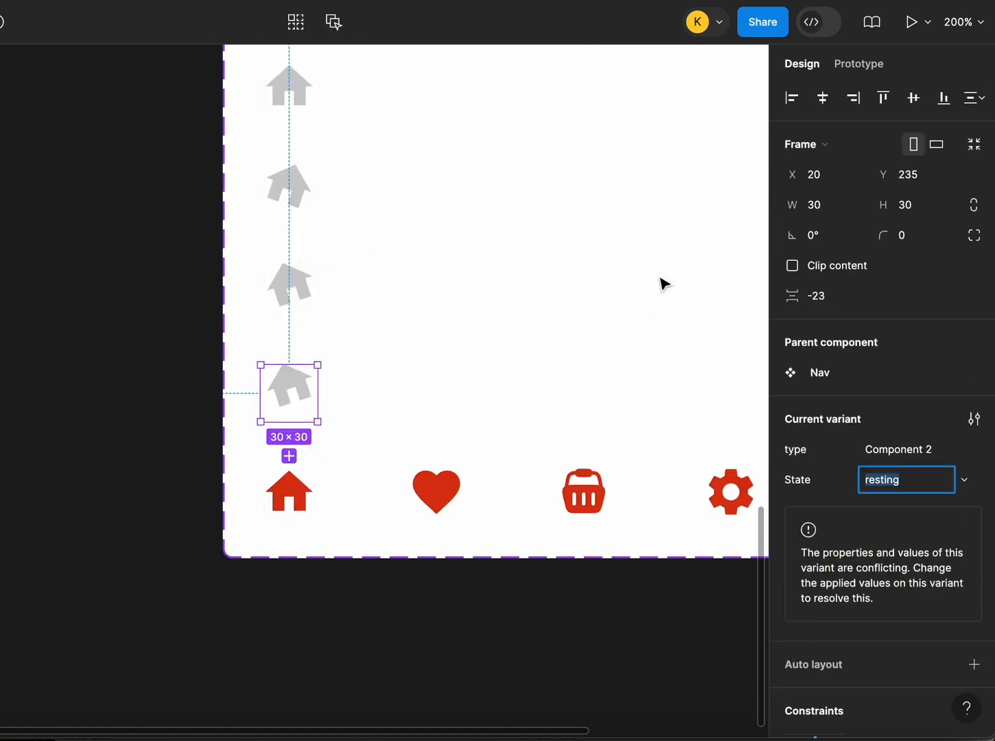
{"action": "double_click", "coordinate": [307, 400]}
{"action": "left_click", "coordinate": [823, 205]}
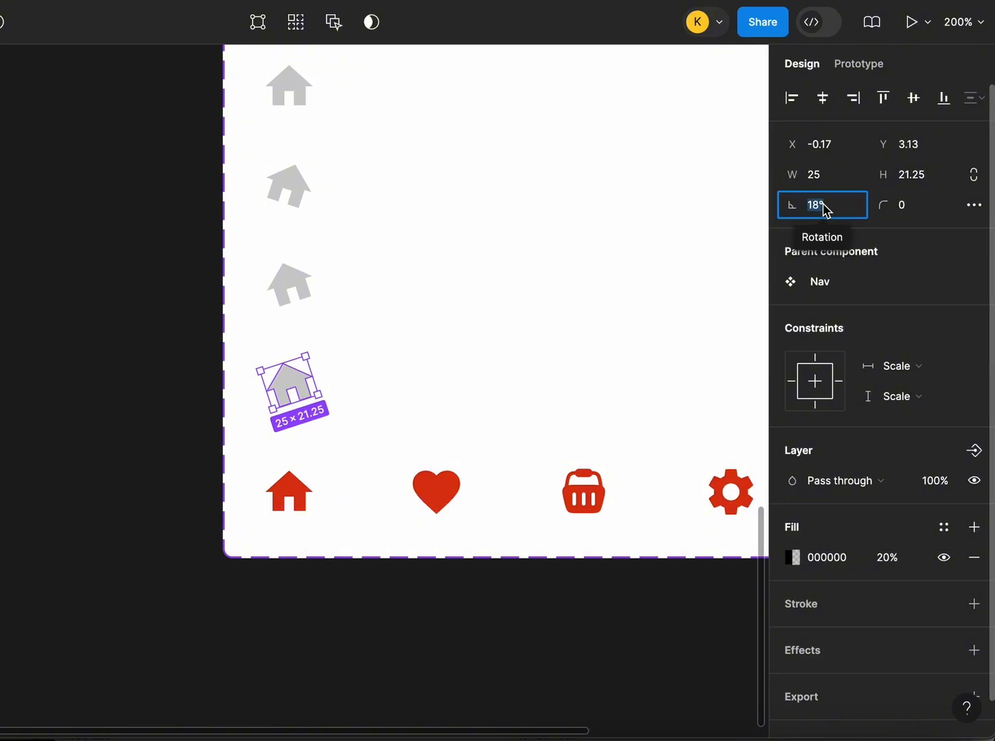
{"action": "type", "text": "0"}
{"action": "left_click", "coordinate": [313, 548]}
Step: Duplicate the grey heart variant below at X 98, Y 78 and raise its heart shape within the frame
{"action": "scroll", "coordinate": [298, 465], "scroll_direction": "up", "scroll_amount": 1}
{"action": "scroll", "coordinate": [299, 465], "scroll_direction": "up", "scroll_amount": 3}
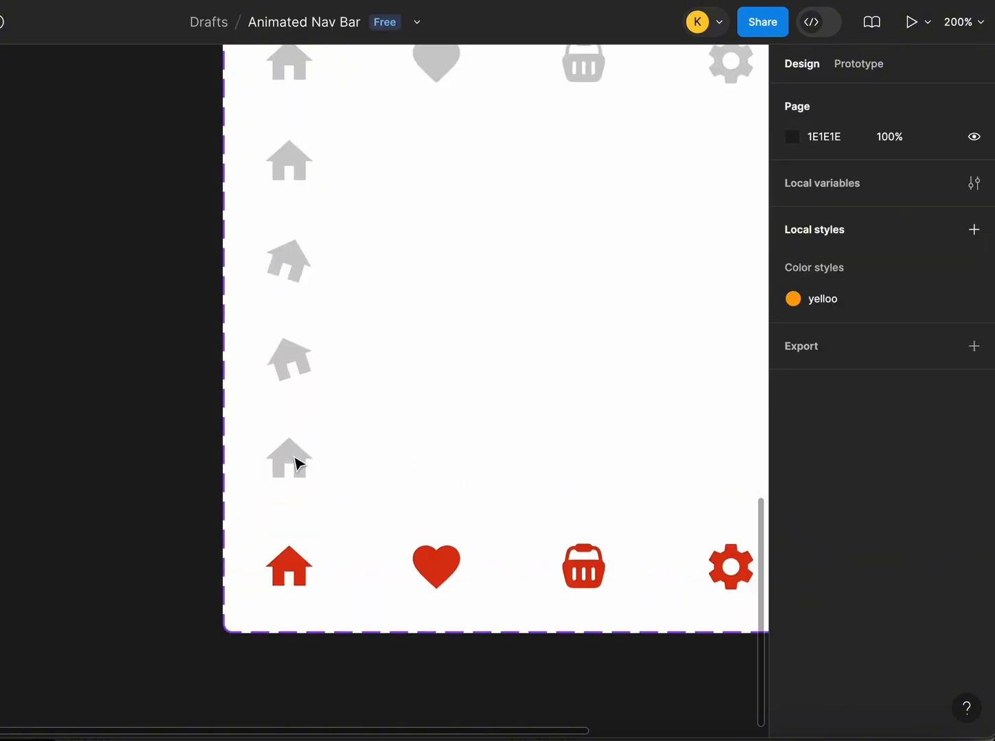
{"action": "scroll", "coordinate": [432, 206], "scroll_direction": "up", "scroll_amount": 2}
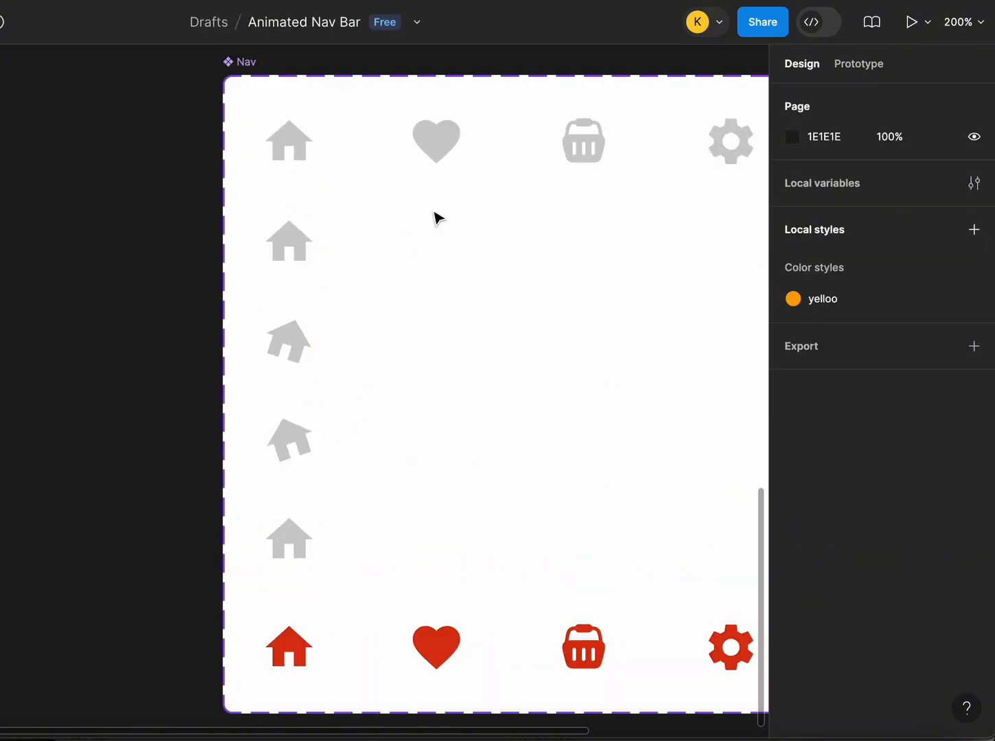
{"action": "left_click", "coordinate": [443, 136]}
{"action": "key", "text": "alt"}
{"action": "left_click_drag", "start_coordinate": [445, 215], "coordinate": [467, 208]}
{"action": "double_click", "coordinate": [446, 255]}
{"action": "key", "text": "Escape"}
{"action": "left_click", "coordinate": [445, 276]}
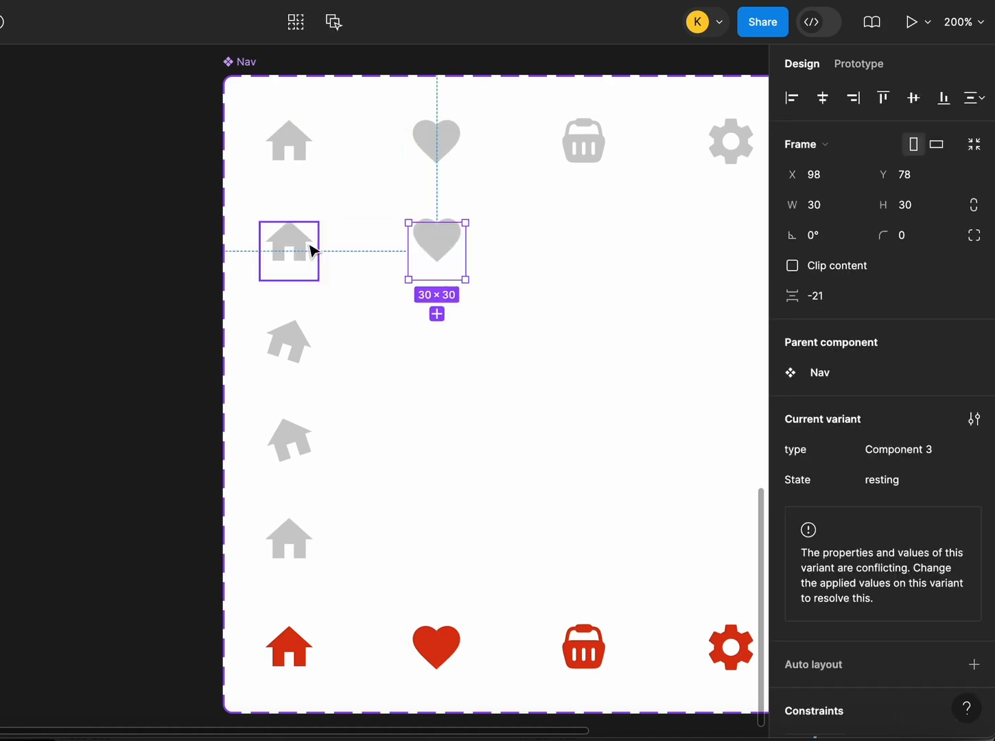
{"action": "left_click", "coordinate": [526, 267]}
Step: Duplicate the raised heart variant to X 98, Y 130, enlarge its heart shape to 35 × 32 and centre it horizontally
{"action": "scroll", "coordinate": [444, 219], "scroll_direction": "down", "scroll_amount": 2}
{"action": "left_click", "coordinate": [445, 184]}
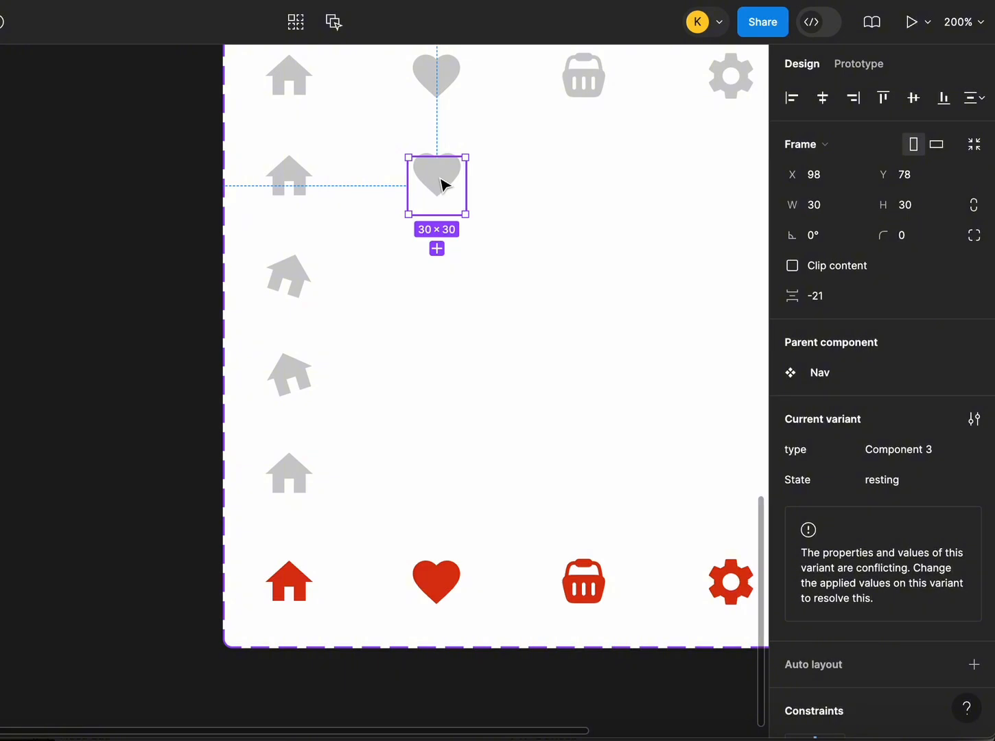
{"action": "left_click_drag", "start_coordinate": [445, 184], "coordinate": [479, 317]}
{"action": "double_click", "coordinate": [447, 276]}
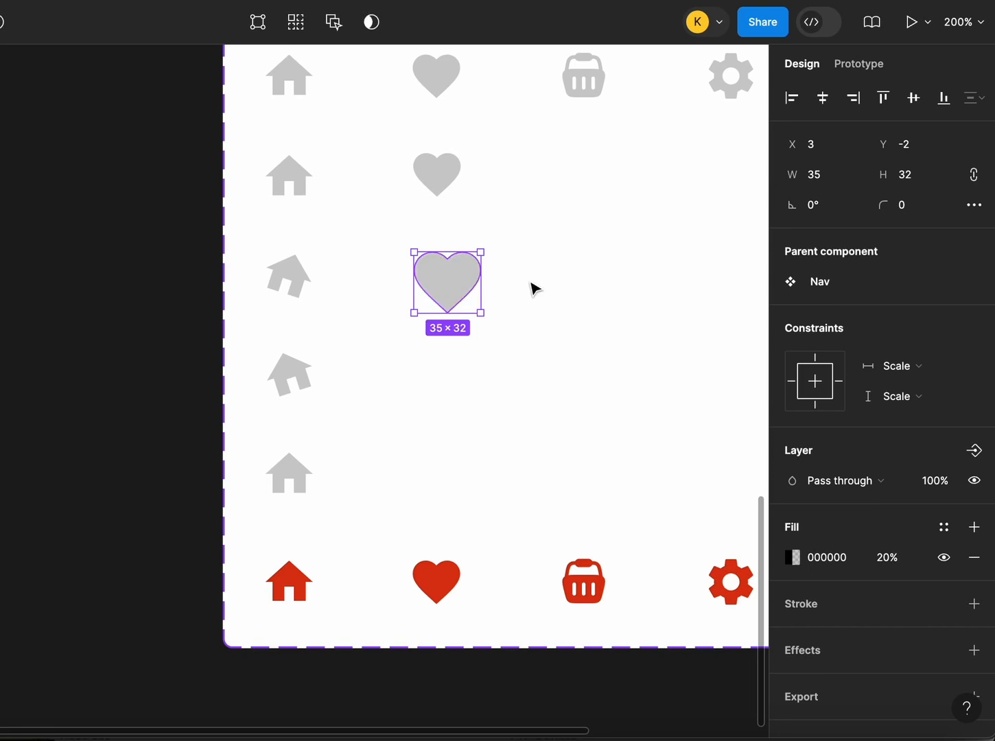
{"action": "left_click", "coordinate": [825, 100]}
{"action": "left_click", "coordinate": [530, 331]}
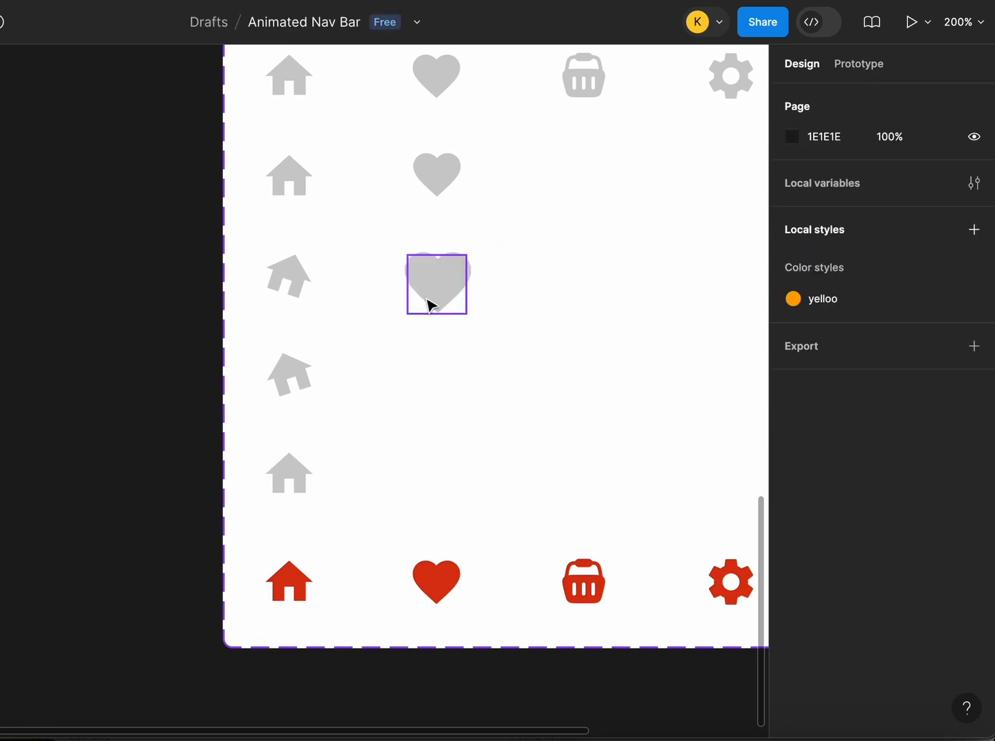
Step: Raise the enlarged heart shape to Y -7 within its frame
{"action": "left_click", "coordinate": [442, 271]}
{"action": "key", "text": "Up"}
{"action": "key", "text": "Up"}
{"action": "key", "text": "Up"}
{"action": "key", "text": "Up"}
{"action": "key", "text": "Up"}
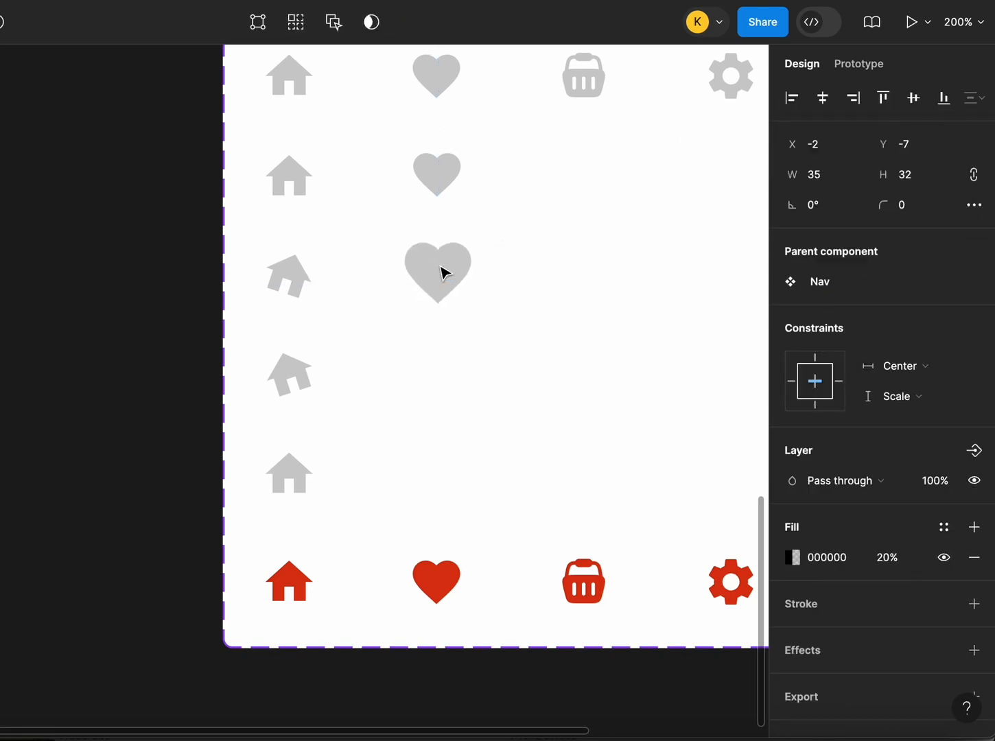
{"action": "key", "text": "Escape"}
{"action": "left_click", "coordinate": [439, 302]}
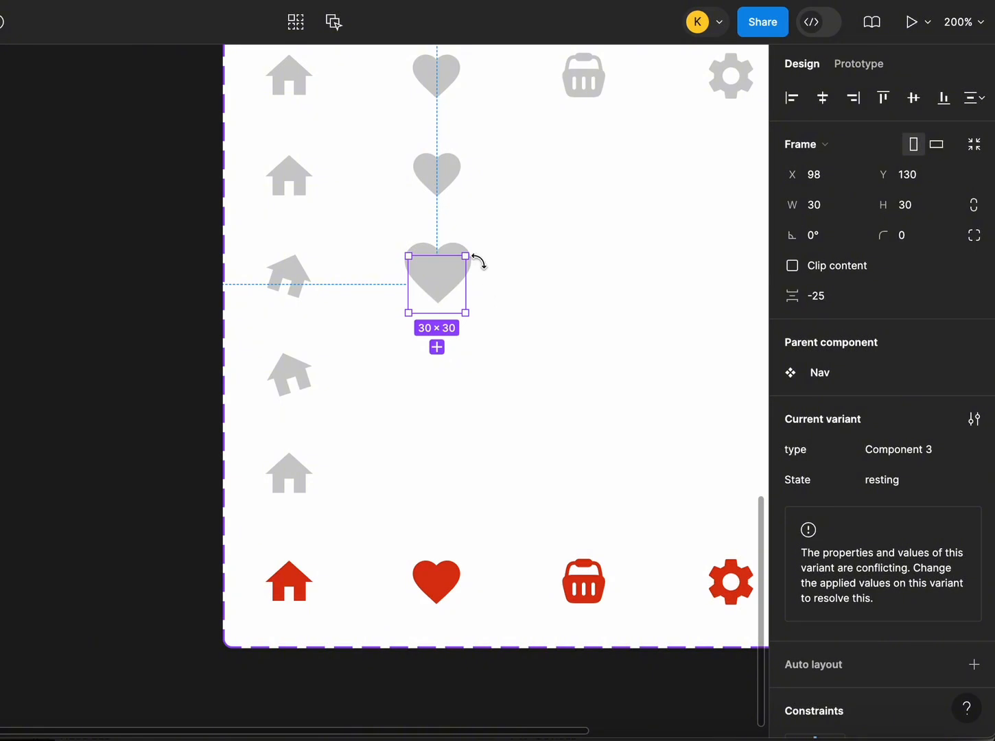
{"action": "left_click", "coordinate": [520, 228]}
Step: Duplicate the enlarged heart variant to X 98, Y 182, shrink its heart shape to 25 × 23 and centre it vertically
{"action": "left_click", "coordinate": [446, 270]}
{"action": "left_click_drag", "start_coordinate": [441, 273], "coordinate": [446, 386]}
{"action": "double_click", "coordinate": [449, 395]}
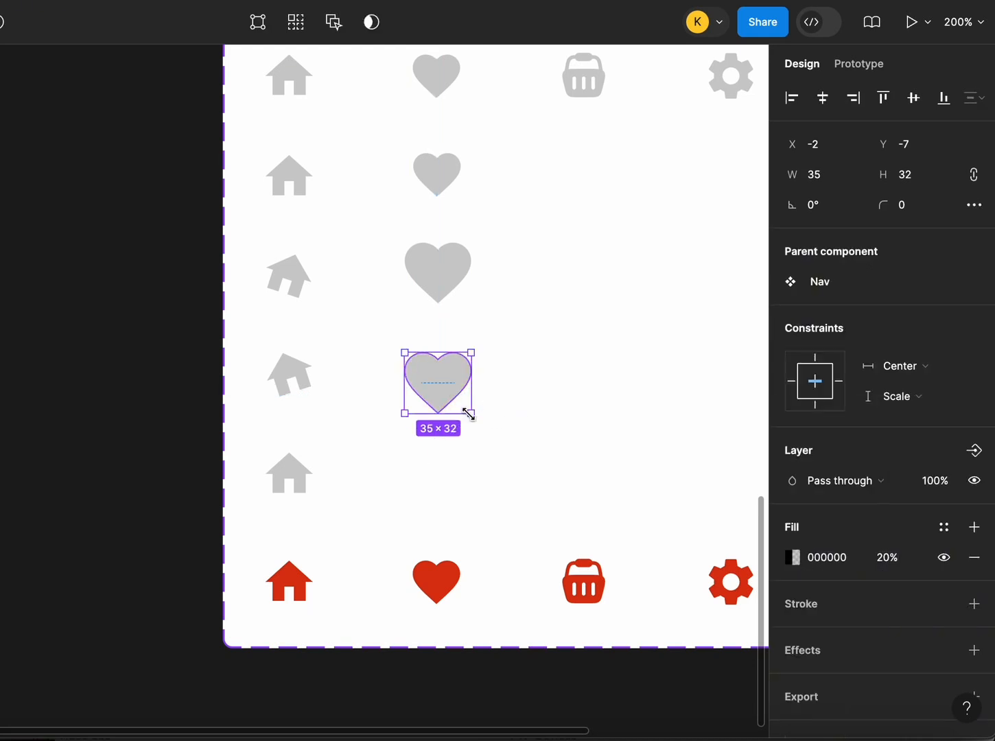
{"action": "left_click_drag", "start_coordinate": [468, 414], "coordinate": [444, 387]}
{"action": "left_click", "coordinate": [914, 98]}
{"action": "left_click", "coordinate": [428, 354]}
{"action": "left_click", "coordinate": [441, 385]}
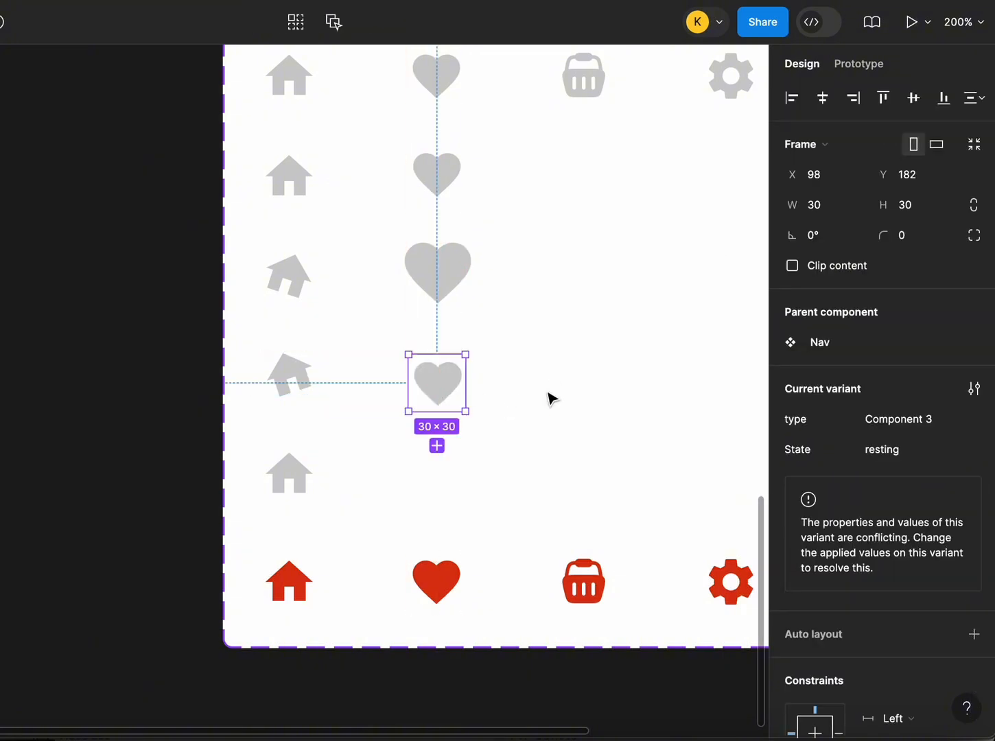
{"action": "left_click", "coordinate": [549, 393]}
Step: Raise the 25 × 23 heart shape to Y 0 within its frame
{"action": "scroll", "coordinate": [533, 463], "scroll_direction": "down", "scroll_amount": 1}
{"action": "double_click", "coordinate": [450, 336]}
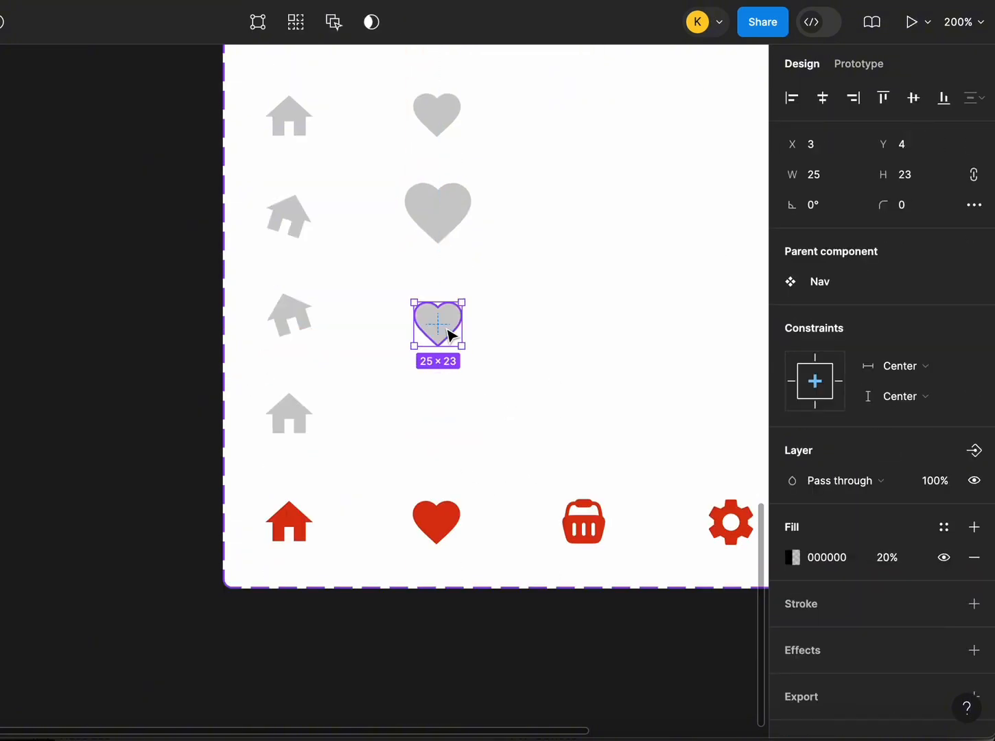
{"action": "key", "text": "Up"}
{"action": "key", "text": "Up"}
{"action": "key", "text": "Up"}
{"action": "key", "text": "Up"}
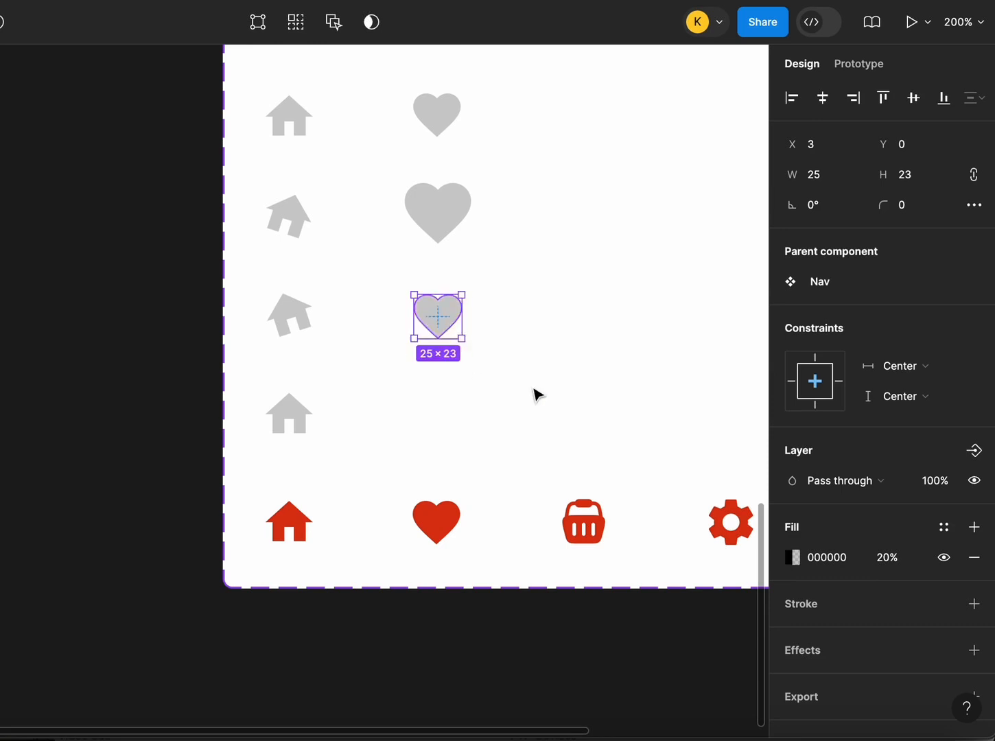
{"action": "left_click", "coordinate": [533, 393]}
Step: Duplicate the 25 × 23 heart variant into the row just above the red heart
{"action": "left_click_drag", "start_coordinate": [442, 315], "coordinate": [440, 407]}
{"action": "left_click", "coordinate": [489, 461]}
{"action": "double_click", "coordinate": [453, 525]}
{"action": "left_click", "coordinate": [539, 448]}
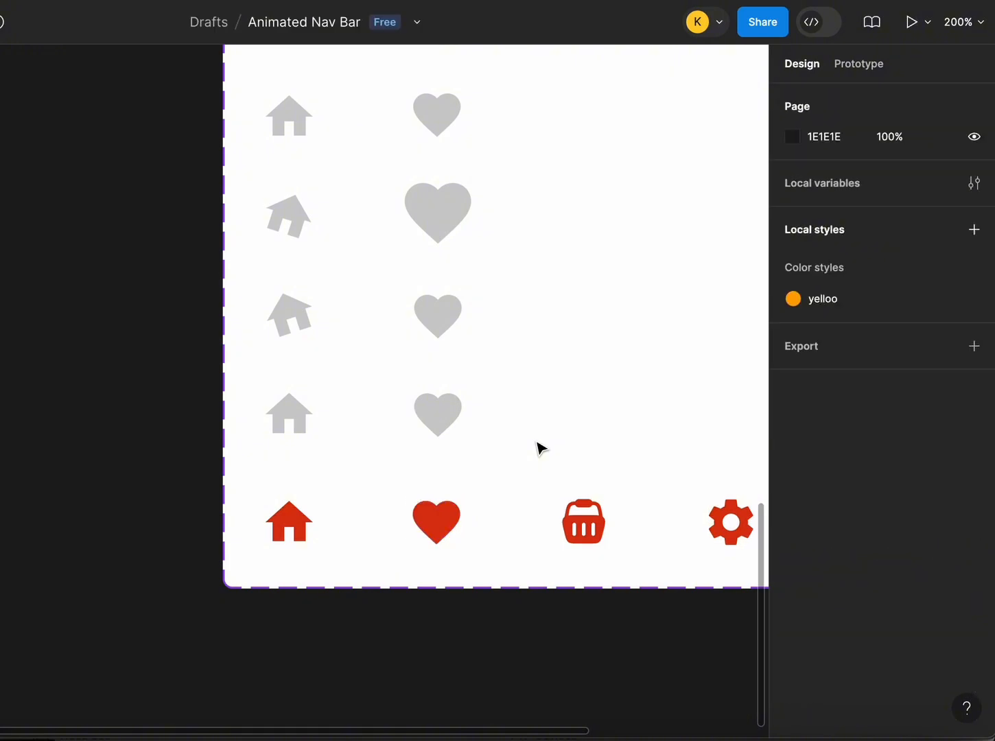
Step: Set the height of the lowest grey heart shape to 22.9 with its proportions locked
{"action": "double_click", "coordinate": [451, 422]}
{"action": "left_click", "coordinate": [915, 188]}
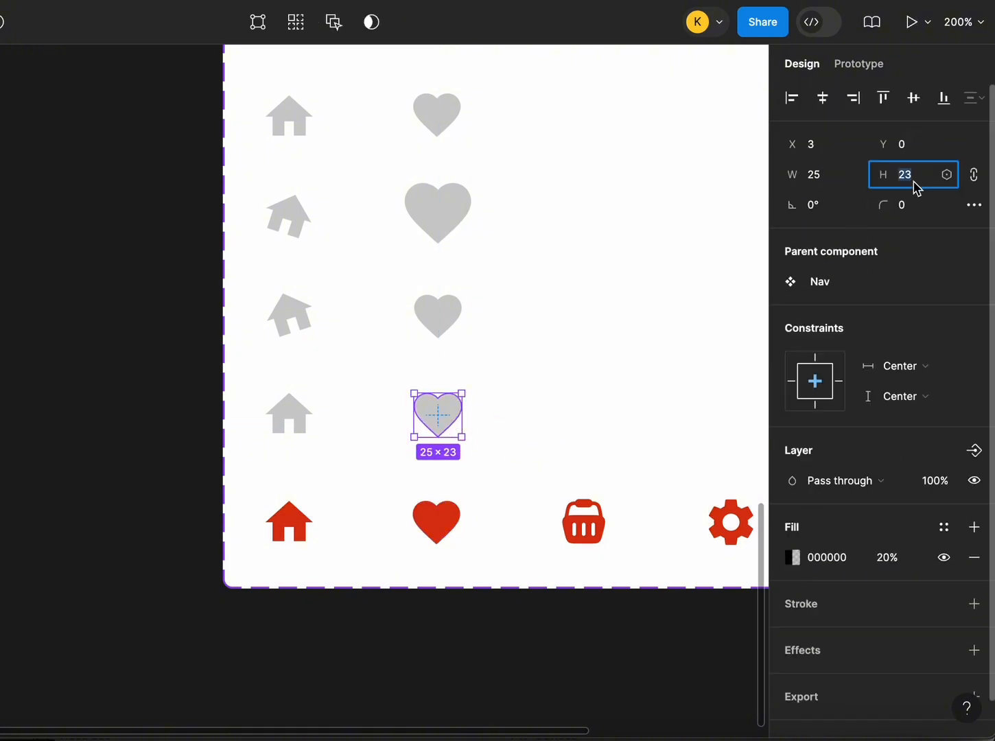
{"action": "type", "text": "22.9"}
{"action": "left_click", "coordinate": [572, 348]}
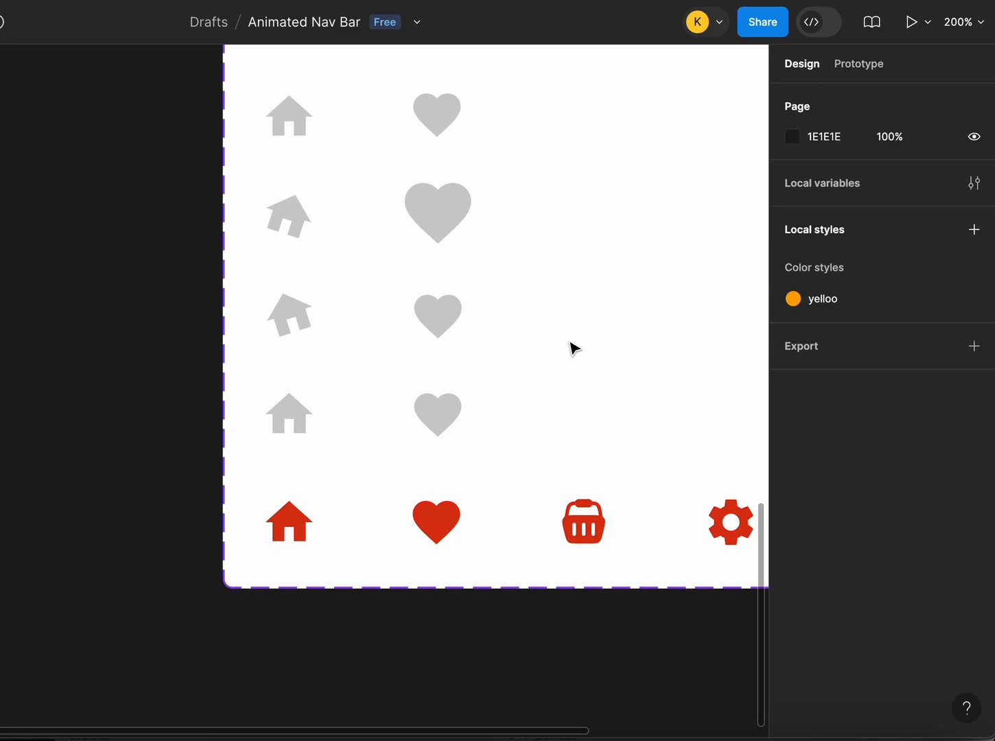
Step: Check the red heart's dimensions and set the lowest grey heart shape's height to 22.94 to match
{"action": "left_click", "coordinate": [424, 516]}
{"action": "double_click", "coordinate": [426, 516]}
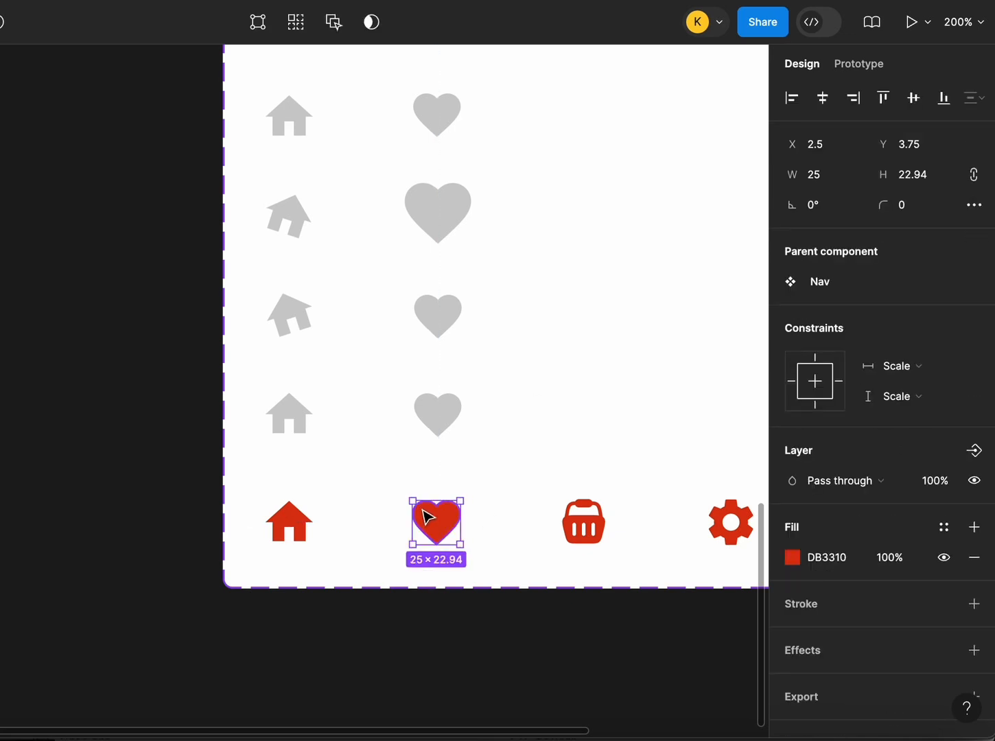
{"action": "left_click", "coordinate": [528, 422]}
{"action": "left_click", "coordinate": [440, 421]}
{"action": "double_click", "coordinate": [440, 421]}
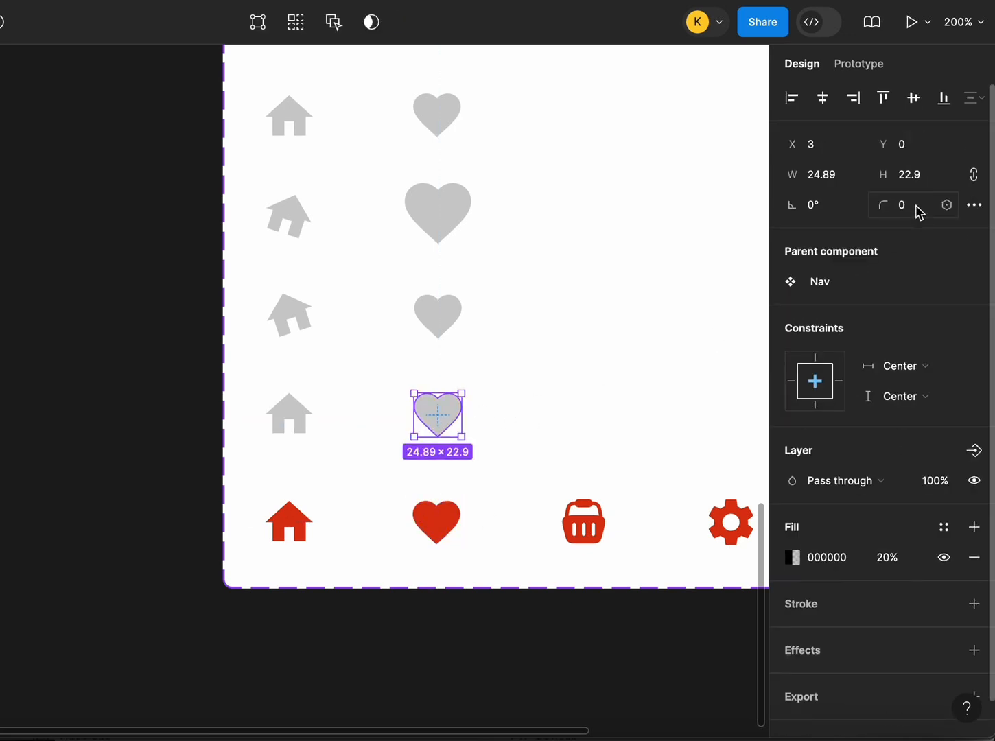
{"action": "left_click", "coordinate": [923, 183]}
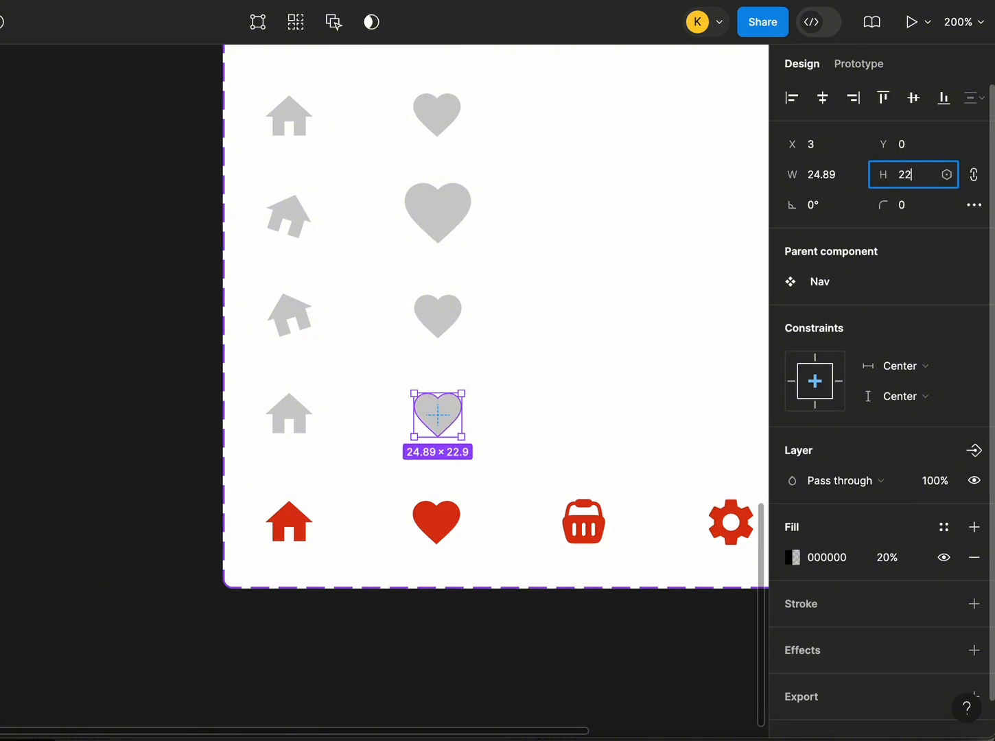
{"action": "key", "text": "Return"}
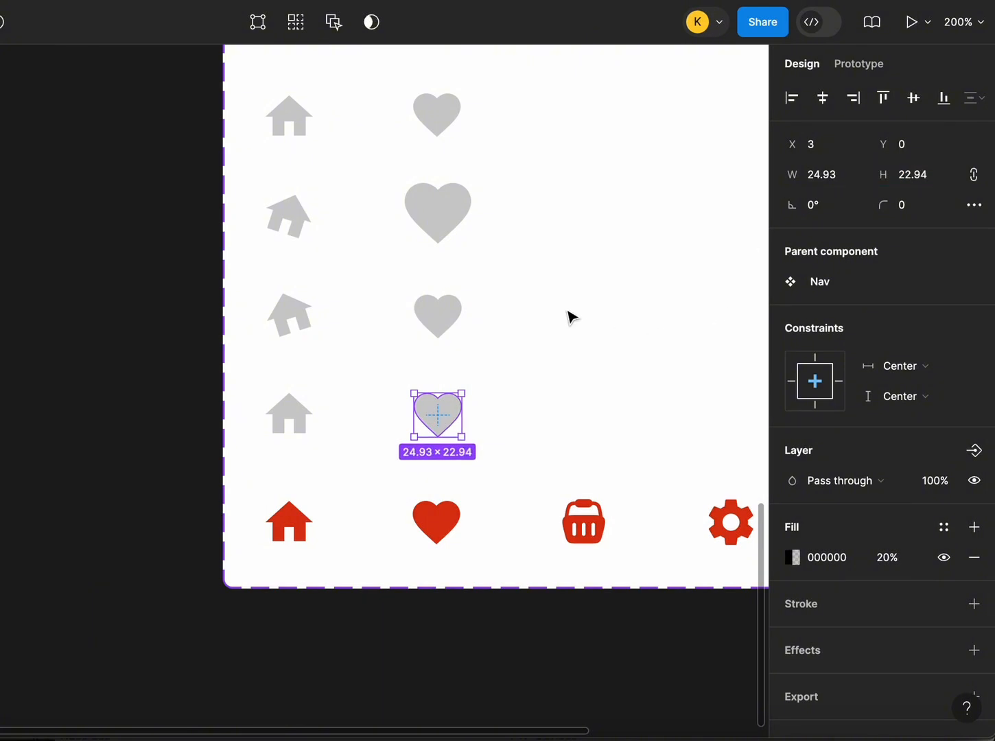
{"action": "left_click", "coordinate": [569, 313]}
Step: Duplicate the grey basket variant below, level with the second row, and raise its basket shape within the frame
{"action": "scroll", "coordinate": [569, 360], "scroll_direction": "up", "scroll_amount": 3}
{"action": "scroll", "coordinate": [573, 364], "scroll_direction": "down", "scroll_amount": 3}
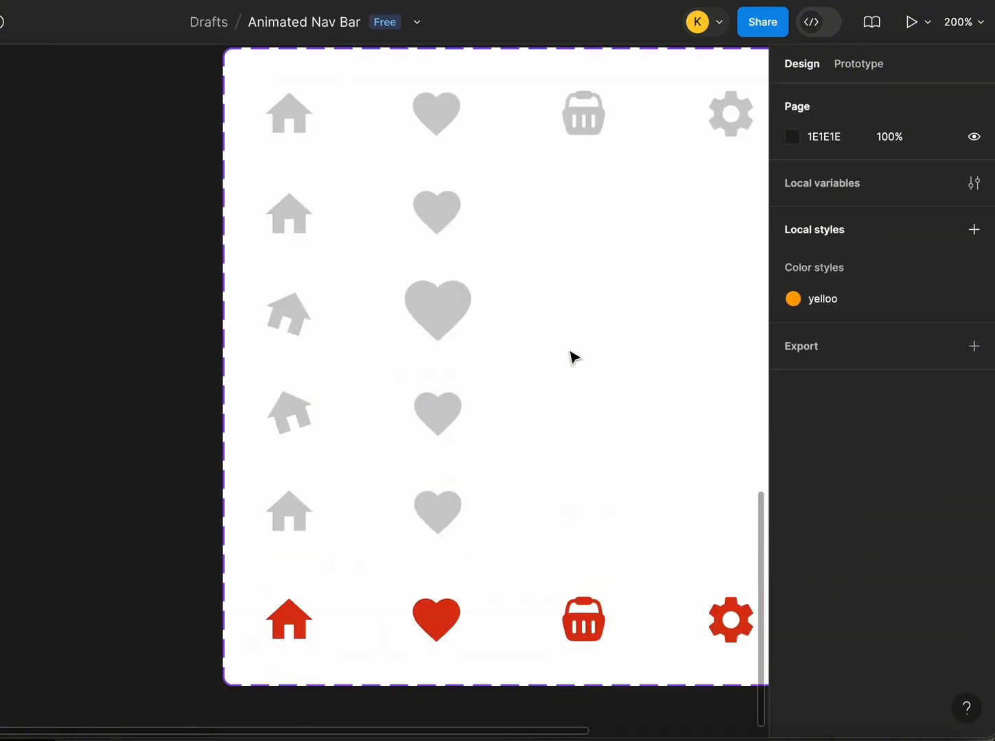
{"action": "left_click", "coordinate": [589, 114]}
{"action": "left_click_drag", "start_coordinate": [596, 120], "coordinate": [595, 218]}
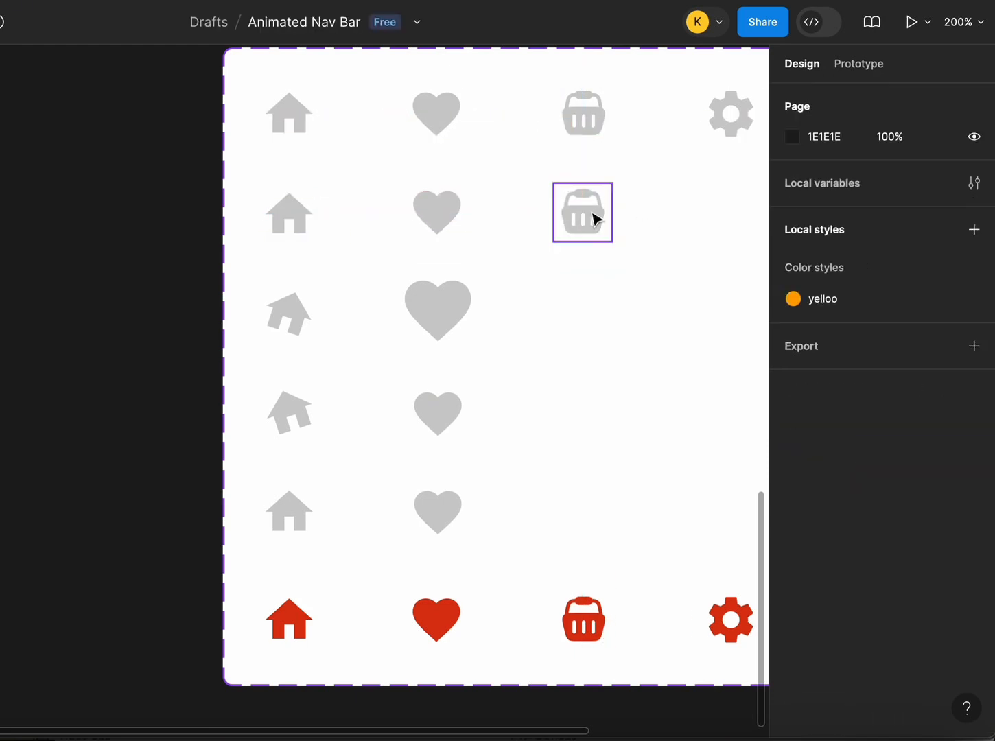
{"action": "double_click", "coordinate": [594, 217]}
{"action": "key", "text": "Up"}
{"action": "key", "text": "Up"}
{"action": "key", "text": "Up"}
{"action": "key", "text": "Up"}
{"action": "key", "text": "Up"}
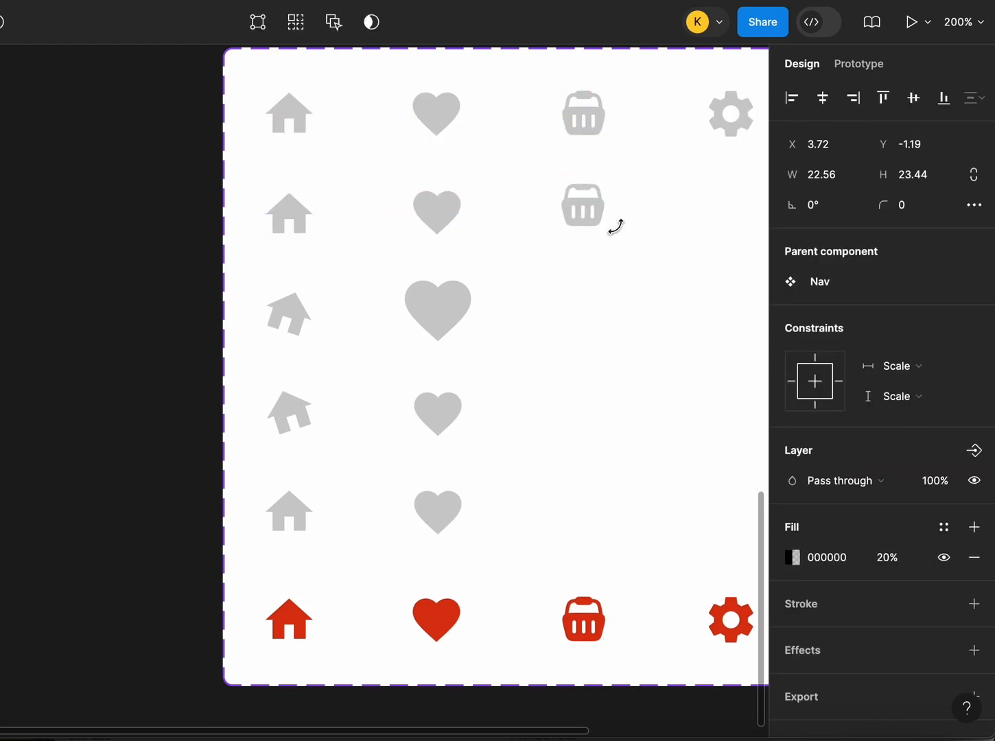
{"action": "left_click", "coordinate": [642, 194]}
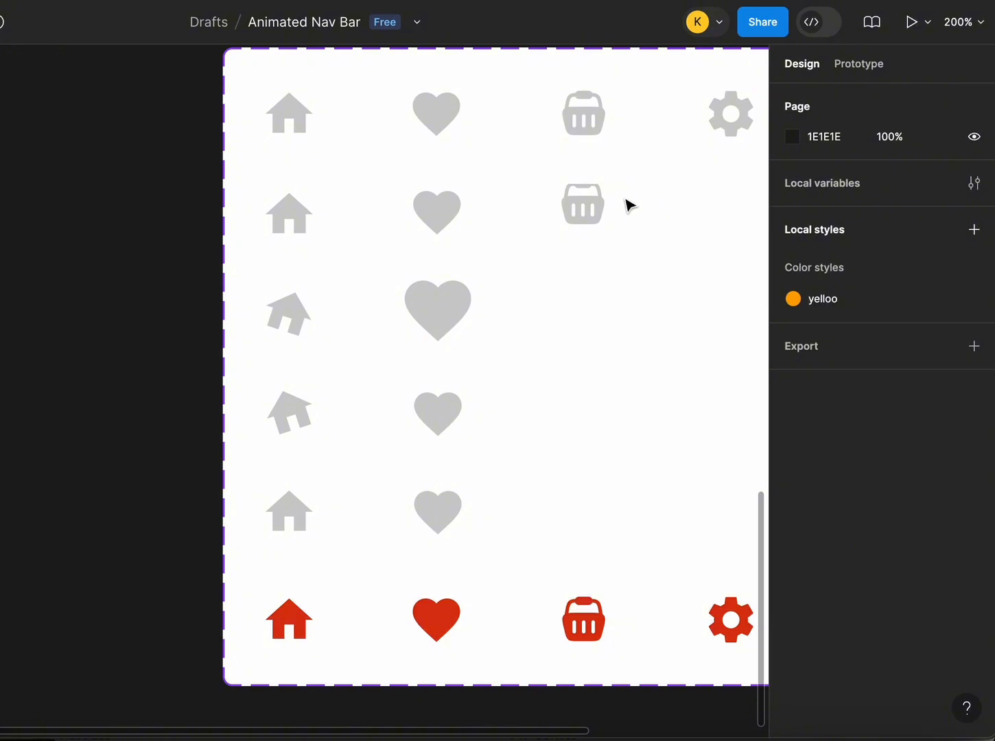
Step: Undo back to the basket selection and lower the copied basket shape to Y -0.19 within its frame
{"action": "key", "text": "ctrl+z"}
{"action": "key", "text": "Down"}
{"action": "key", "text": "Down"}
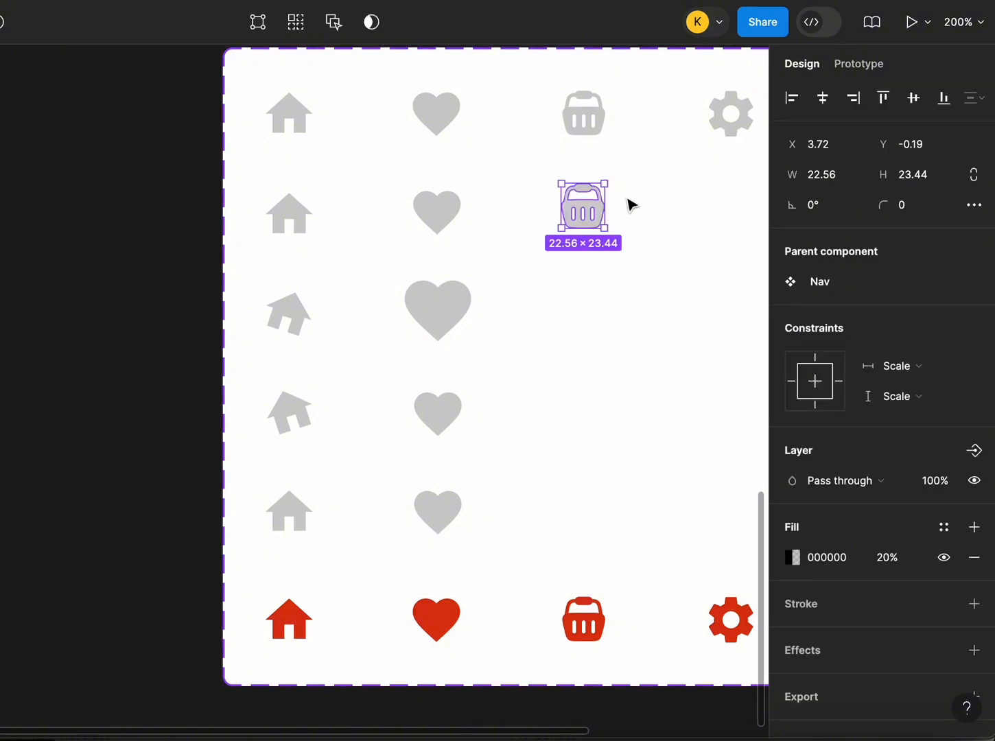
Step: Duplicate the raised grey basket variant from the second row into the third row of the component set
{"action": "left_click", "coordinate": [633, 246]}
{"action": "scroll", "coordinate": [611, 235], "scroll_direction": "down", "scroll_amount": 3}
{"action": "left_click", "coordinate": [589, 163]}
{"action": "left_click_drag", "start_coordinate": [589, 163], "coordinate": [589, 258]}
{"action": "left_click", "coordinate": [613, 195]}
{"action": "left_click", "coordinate": [588, 147], "text": "super"}
{"action": "left_click", "coordinate": [655, 215]}
{"action": "left_click", "coordinate": [601, 265], "text": "super"}
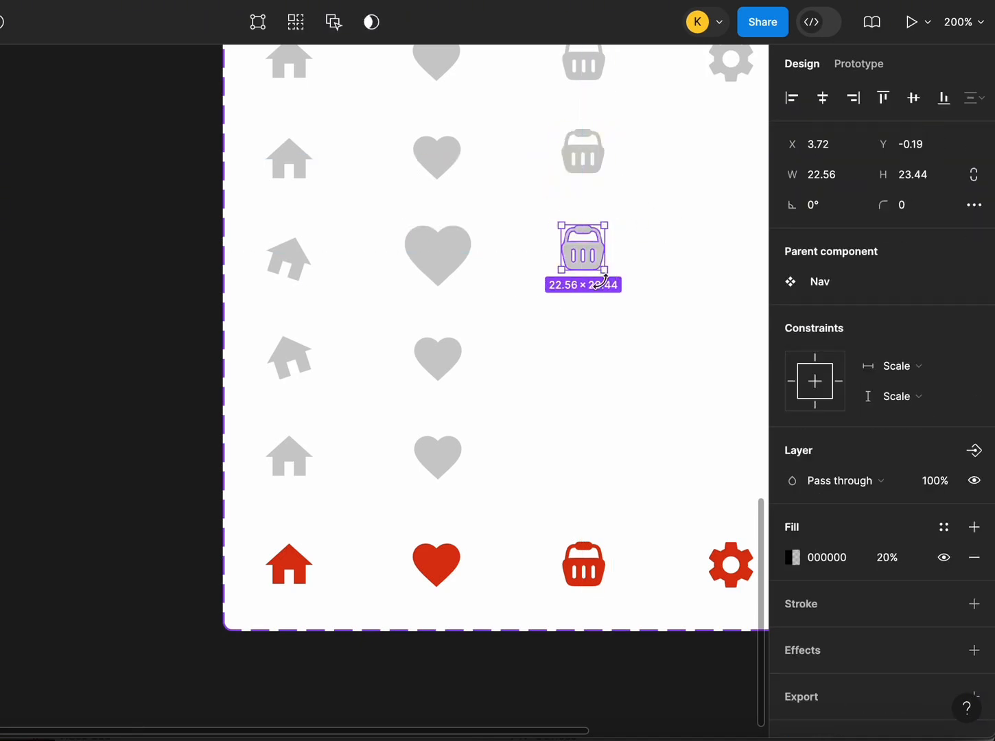
Step: Tilt the second-row basket shape counterclockwise and rotate the third-row basket shape to about 13°
{"action": "left_click", "coordinate": [593, 160]}
{"action": "left_click", "coordinate": [593, 160], "text": "super"}
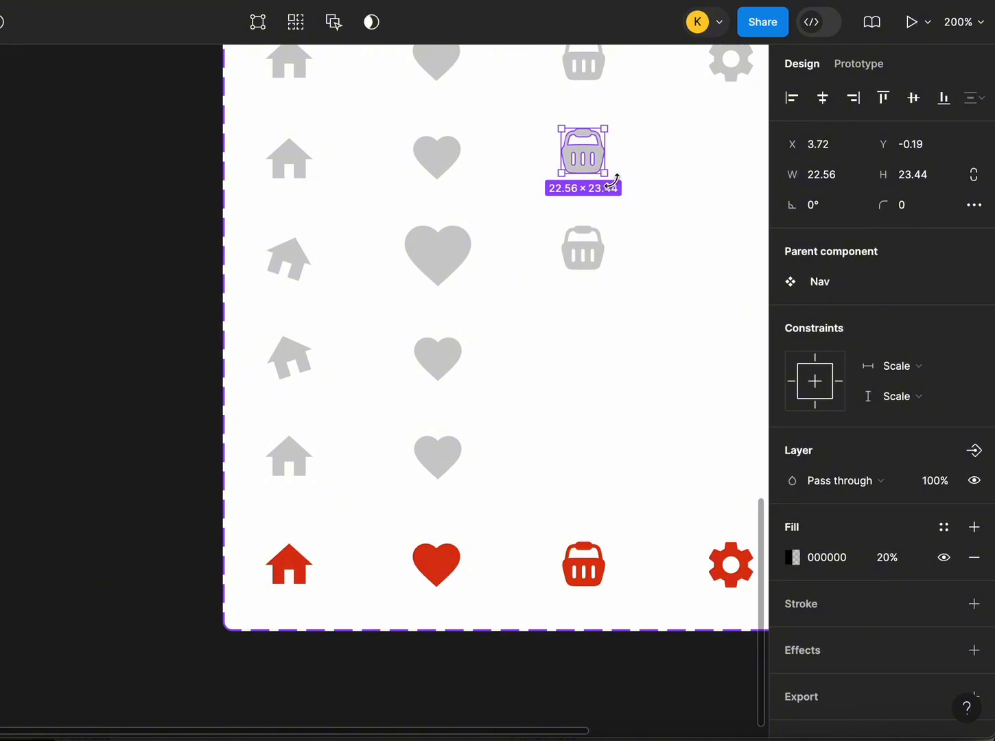
{"action": "left_click_drag", "start_coordinate": [611, 181], "coordinate": [622, 161]}
{"action": "left_click", "coordinate": [591, 265], "text": "super"}
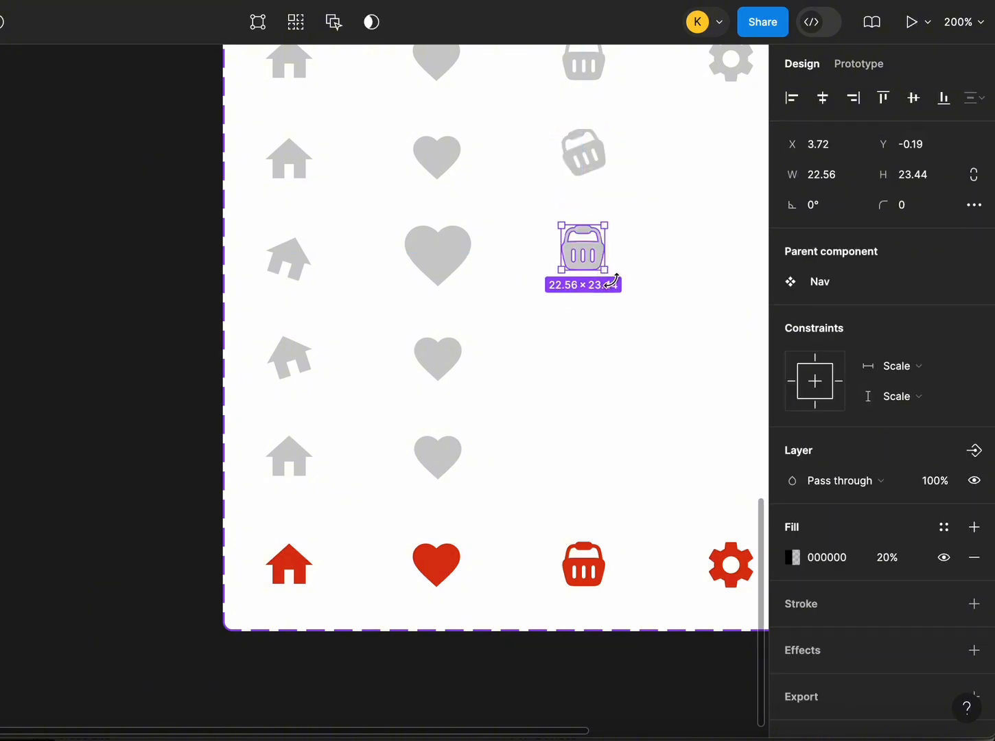
{"action": "left_click_drag", "start_coordinate": [613, 278], "coordinate": [618, 273]}
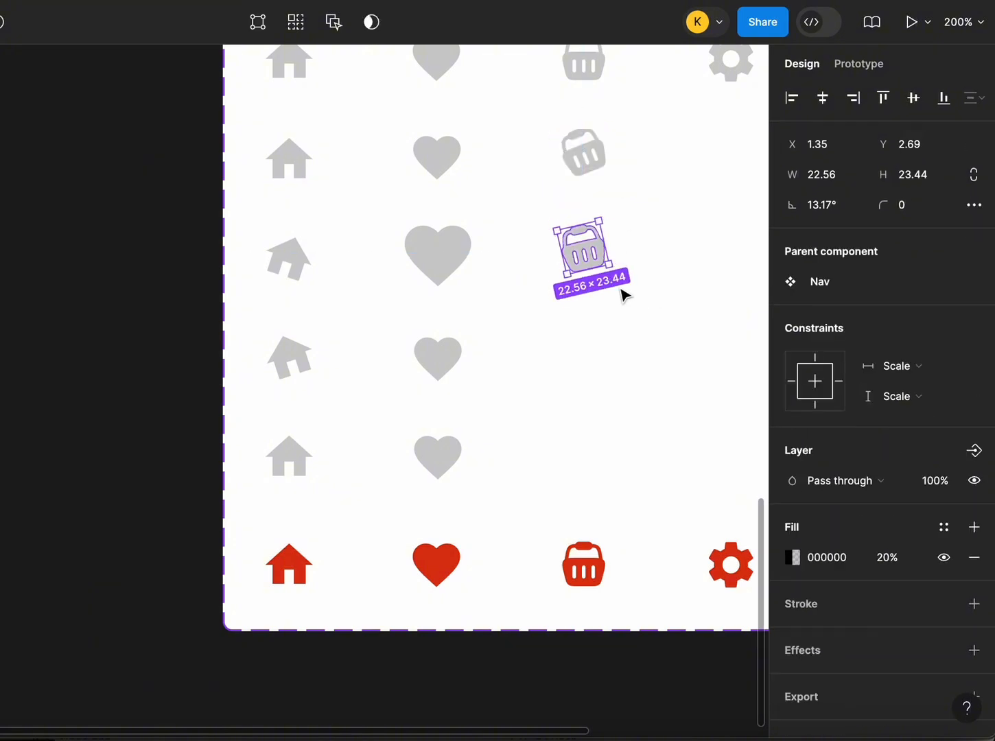
{"action": "left_click", "coordinate": [645, 300]}
Step: Duplicate the tilted third-row basket variant into the fourth row at Y 177, vertically in line with the basket column
{"action": "scroll", "coordinate": [624, 240], "scroll_direction": "down", "scroll_amount": 2}
{"action": "left_click", "coordinate": [589, 186]}
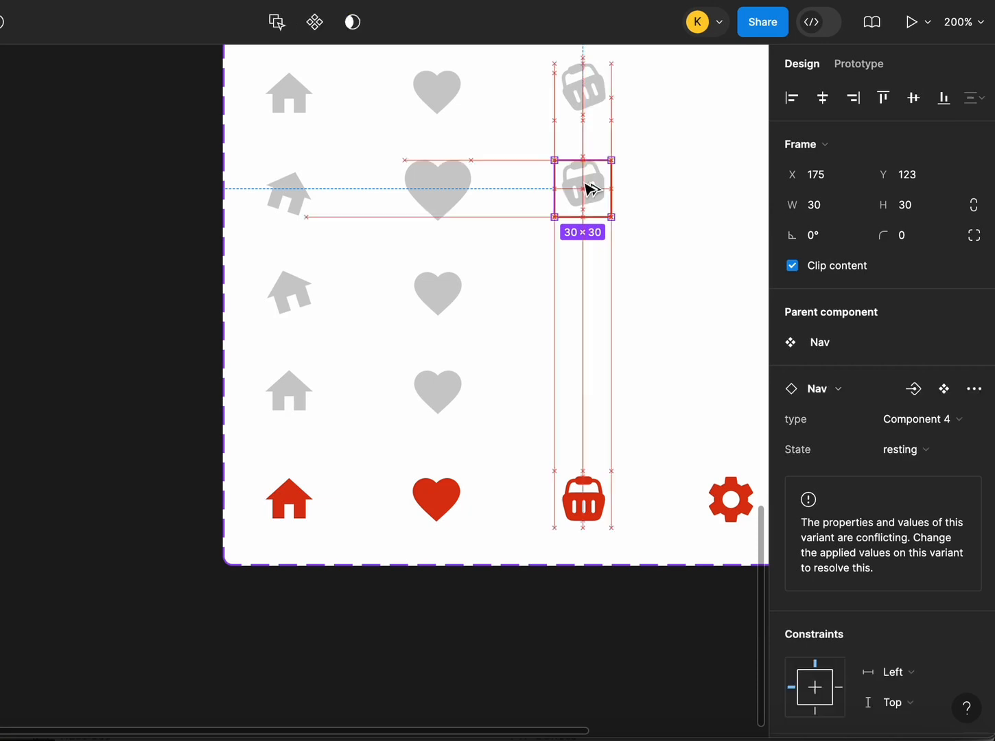
{"action": "left_click_drag", "start_coordinate": [589, 189], "coordinate": [586, 286]}
{"action": "left_click_drag", "start_coordinate": [583, 286], "coordinate": [584, 285]}
{"action": "key", "text": "Escape"}
Step: Set the rotation of the fourth-row basket shape to 0°
{"action": "double_click", "coordinate": [591, 294]}
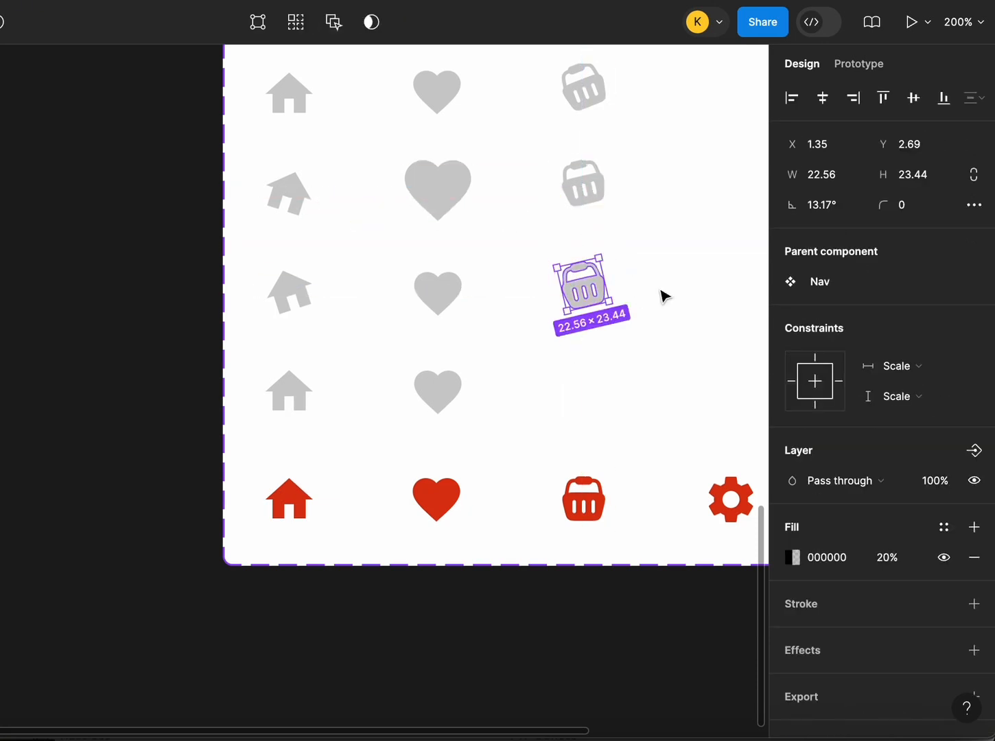
{"action": "left_click", "coordinate": [833, 214]}
{"action": "type", "text": "0"}
{"action": "key", "text": "Return"}
{"action": "left_click", "coordinate": [658, 344]}
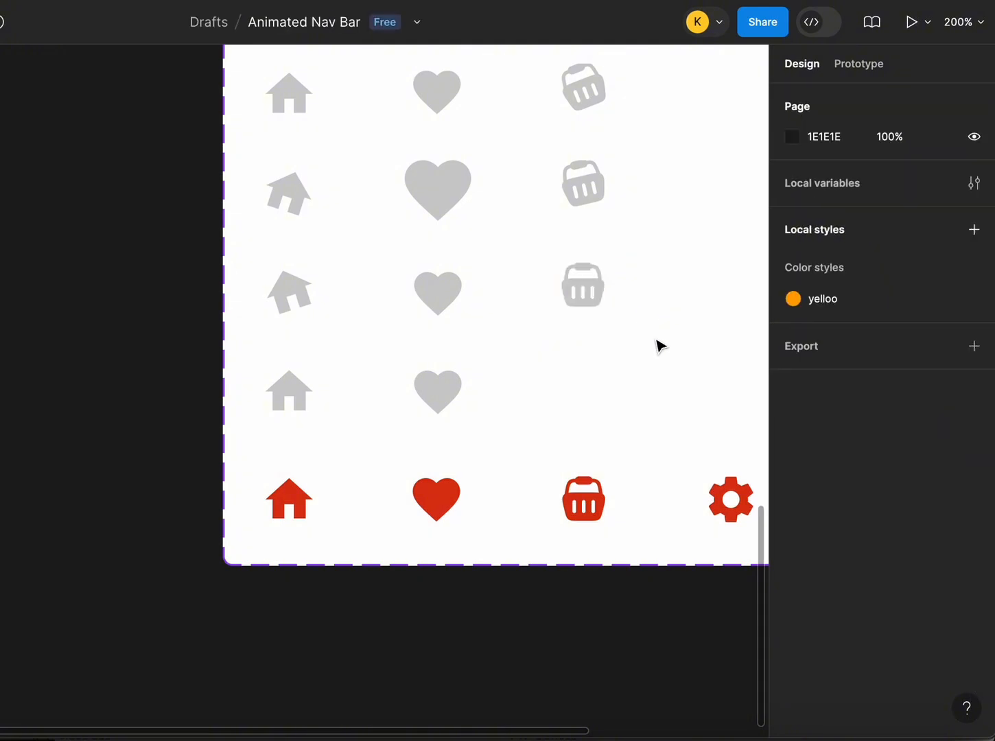
Step: Duplicate the upright fourth-row basket variant into the fifth row at X 175, Y 231
{"action": "scroll", "coordinate": [575, 198], "scroll_direction": "down", "scroll_amount": 2}
{"action": "left_click", "coordinate": [584, 221]}
{"action": "scroll", "coordinate": [648, 295], "scroll_direction": "up", "scroll_amount": 3}
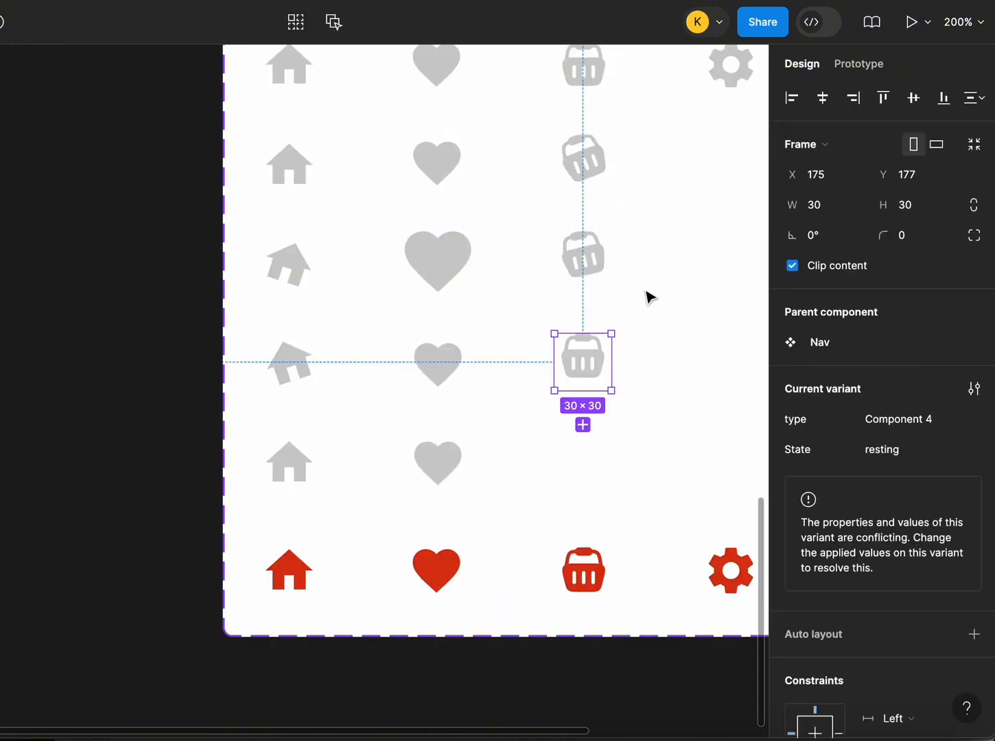
{"action": "scroll", "coordinate": [632, 280], "scroll_direction": "down", "scroll_amount": 4}
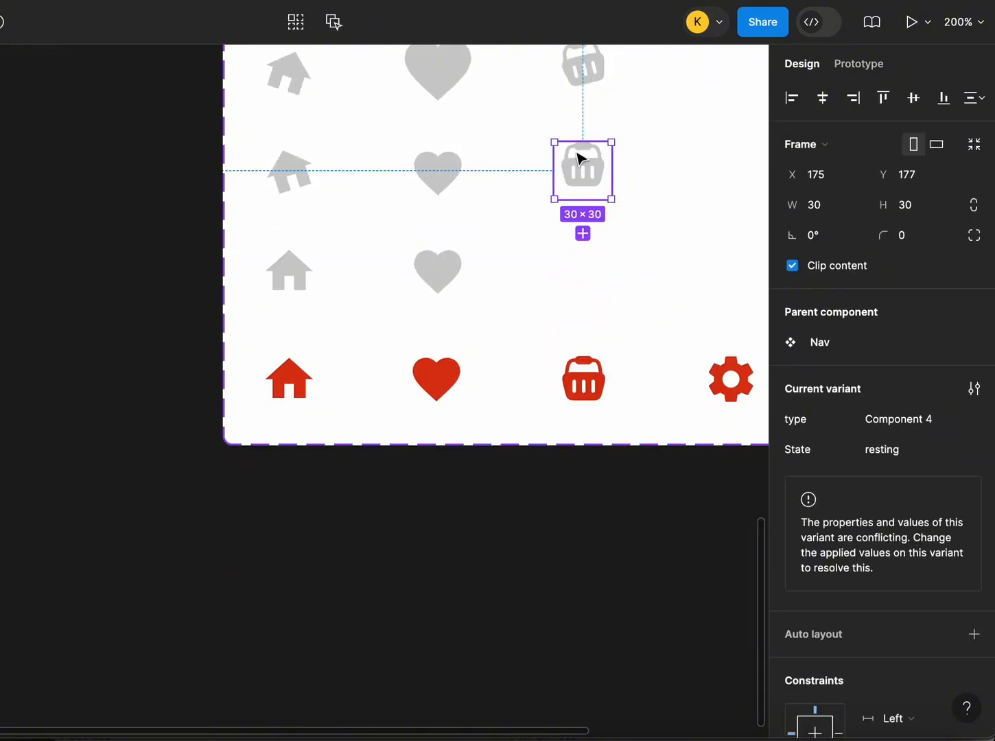
{"action": "left_click_drag", "start_coordinate": [582, 160], "coordinate": [583, 260]}
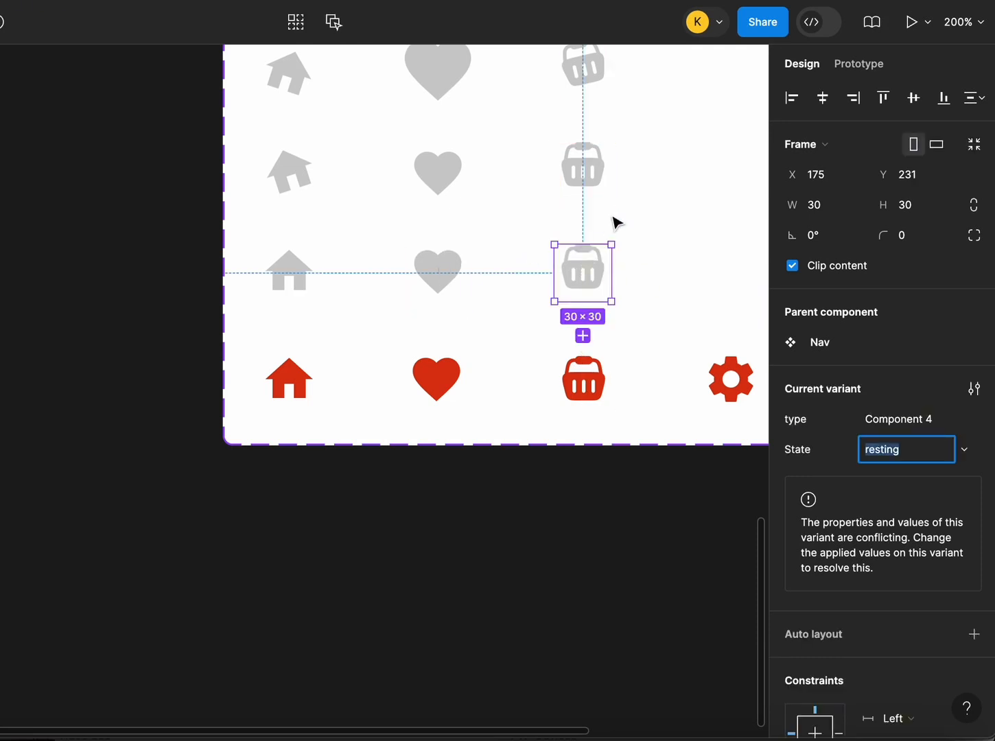
Step: Nudge the fourth-row basket shape to the left edge of its frame, keeping its height in the frame
{"action": "scroll", "coordinate": [617, 219], "scroll_direction": "up", "scroll_amount": 1}
{"action": "double_click", "coordinate": [597, 247]}
{"action": "key", "text": "Left"}
{"action": "key", "text": "Left"}
{"action": "key", "text": "Left"}
{"action": "key", "text": "Left"}
{"action": "key", "text": "Left"}
{"action": "key", "text": "Left"}
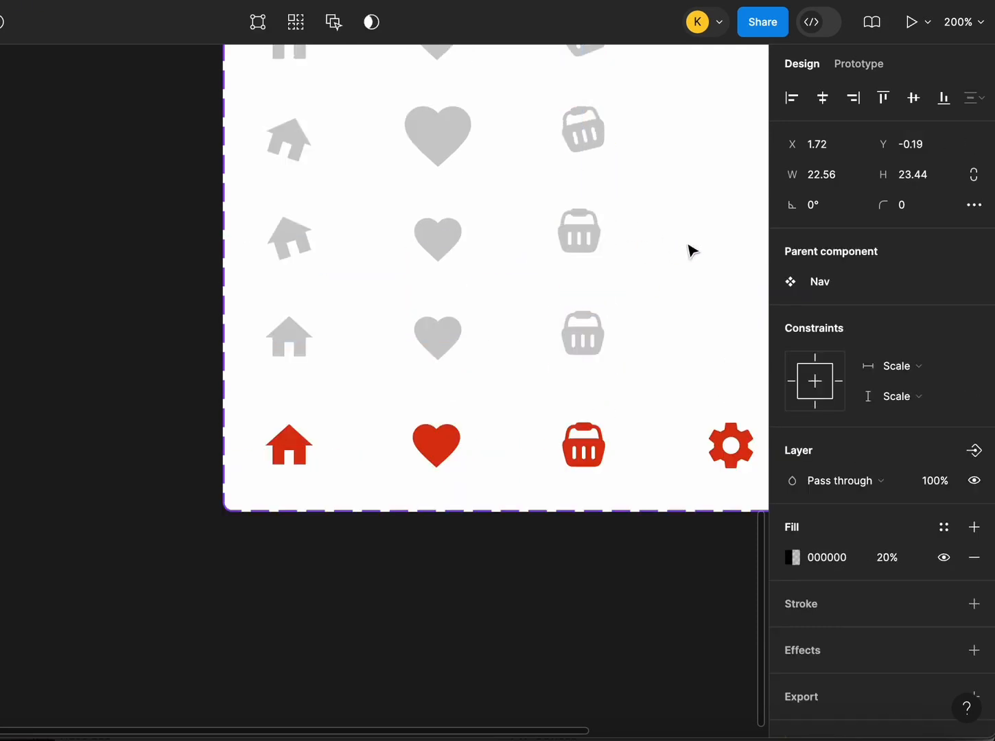
{"action": "key", "text": "Right"}
{"action": "key", "text": "Right"}
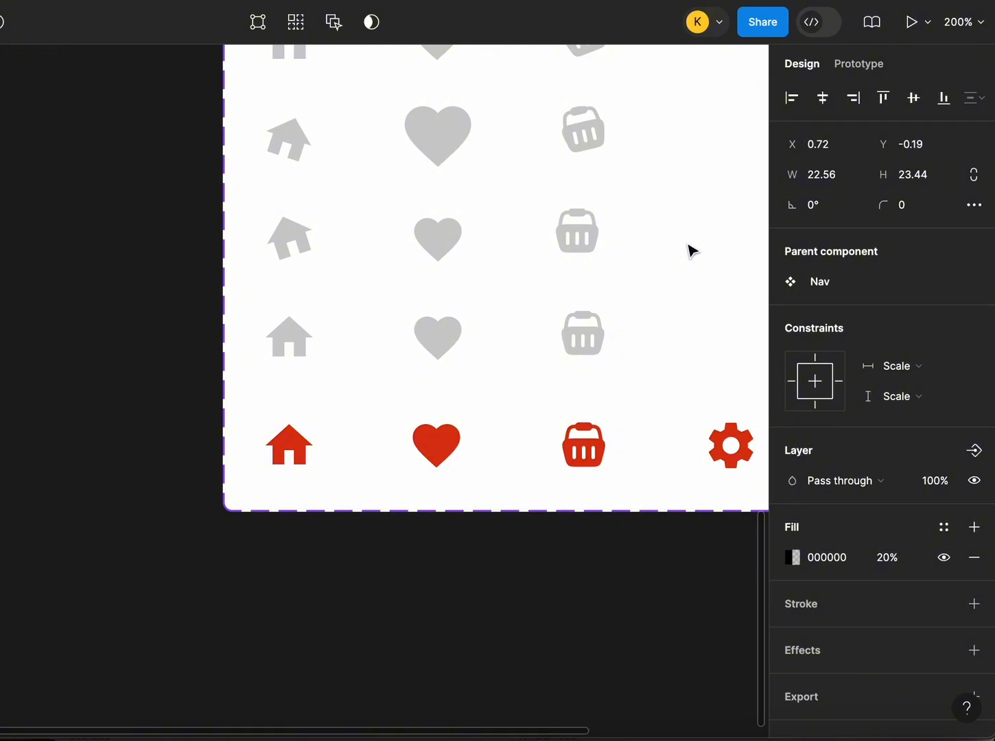
{"action": "key", "text": "Left"}
{"action": "left_click", "coordinate": [689, 249]}
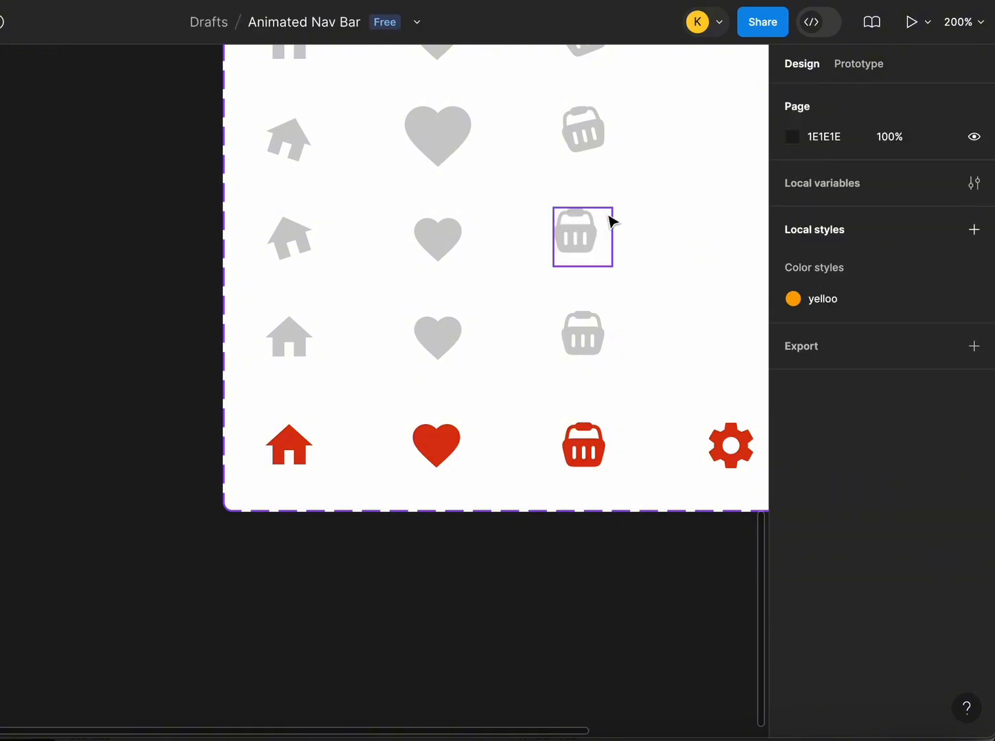
{"action": "left_click", "coordinate": [609, 218]}
{"action": "left_click", "coordinate": [599, 336]}
{"action": "left_click", "coordinate": [671, 344]}
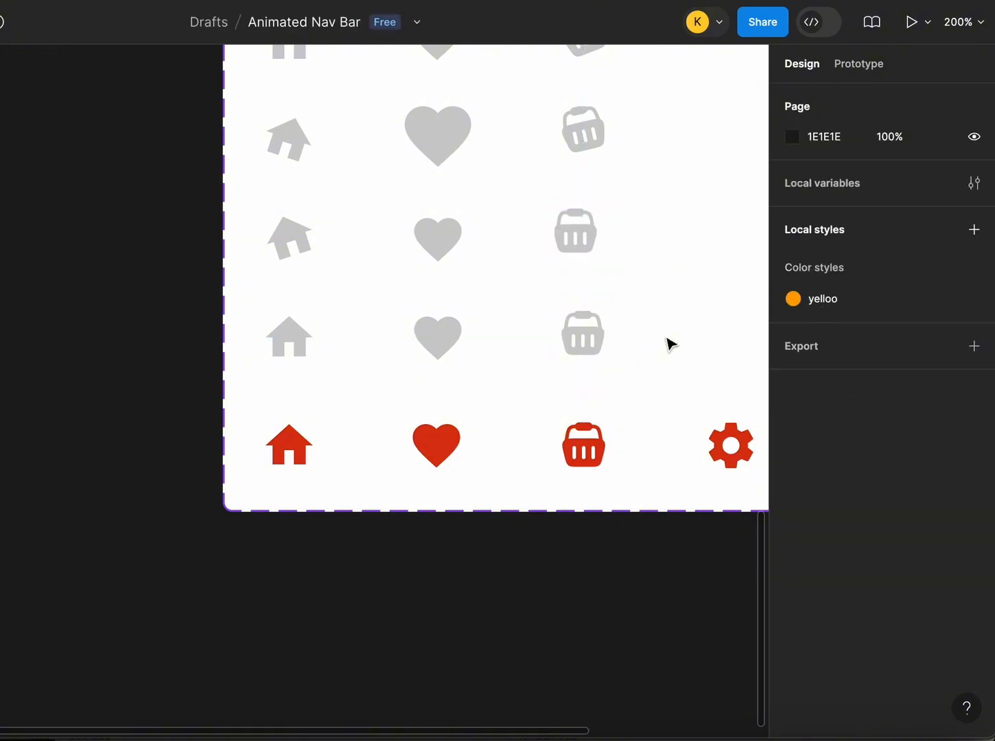
Step: Duplicate the top-row grey gear variant into the second row at X 253, Y 72
{"action": "key", "text": "shift+0"}
{"action": "left_click", "coordinate": [522, 233]}
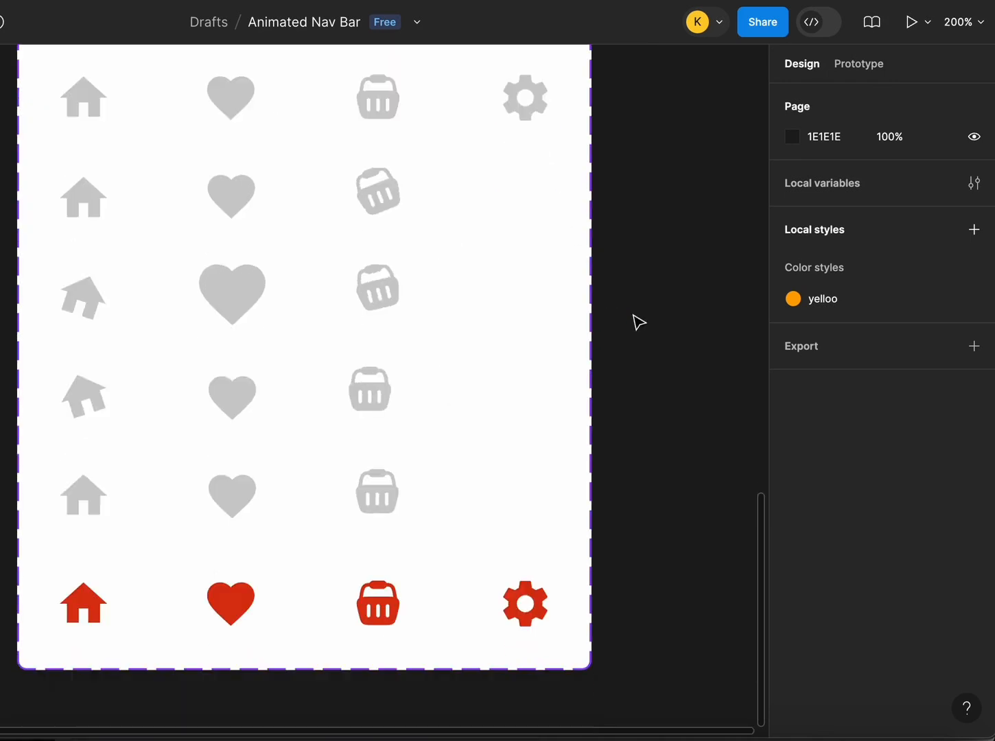
{"action": "left_click", "coordinate": [541, 113]}
{"action": "left_click_drag", "start_coordinate": [537, 109], "coordinate": [542, 204]}
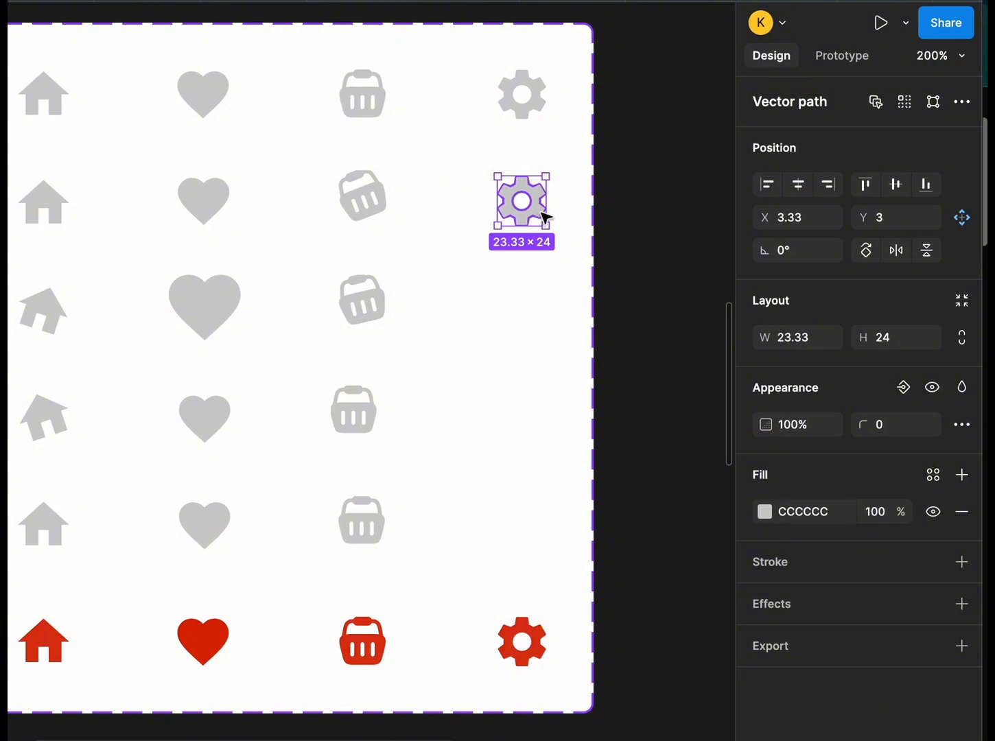
Step: Raise the second-row gear shape within its frame to Y -2
{"action": "scroll", "coordinate": [549, 206], "scroll_direction": "up", "scroll_amount": 5}
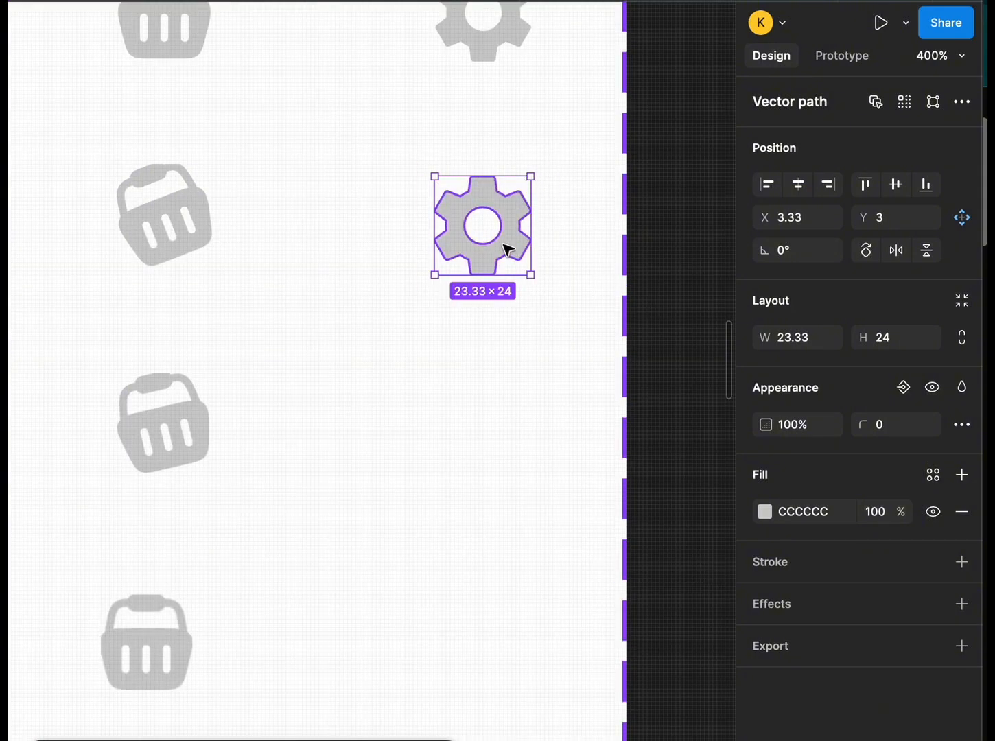
{"action": "key", "text": "Up"}
{"action": "key", "text": "Up"}
{"action": "key", "text": "Up"}
{"action": "key", "text": "Up"}
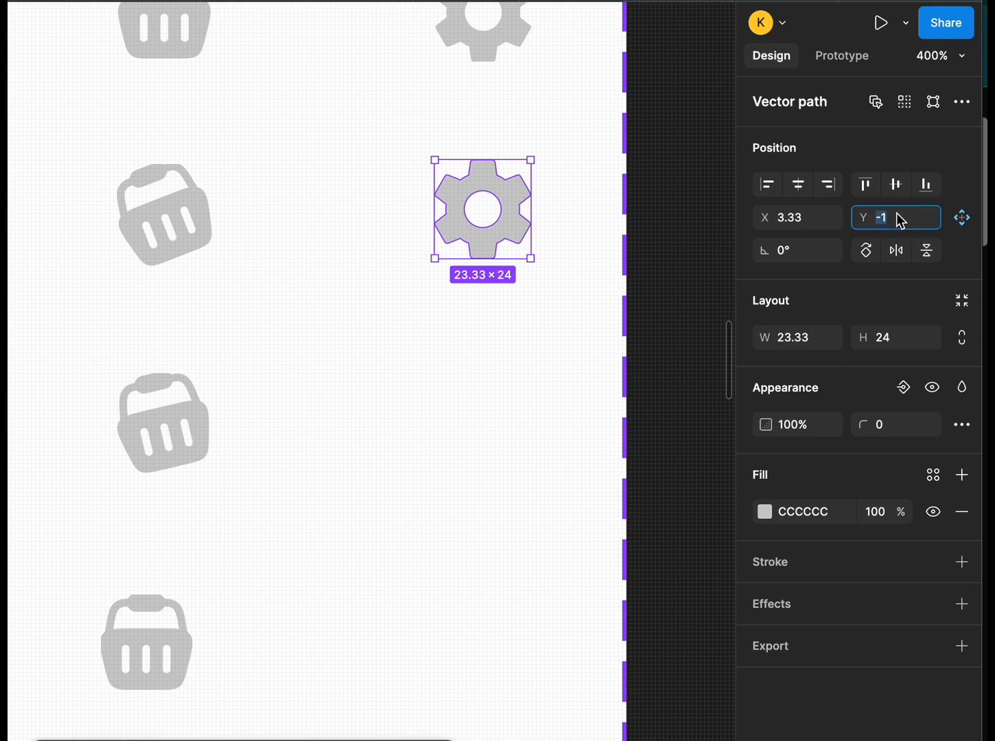
{"action": "type", "text": "-2"}
{"action": "key", "text": "Return"}
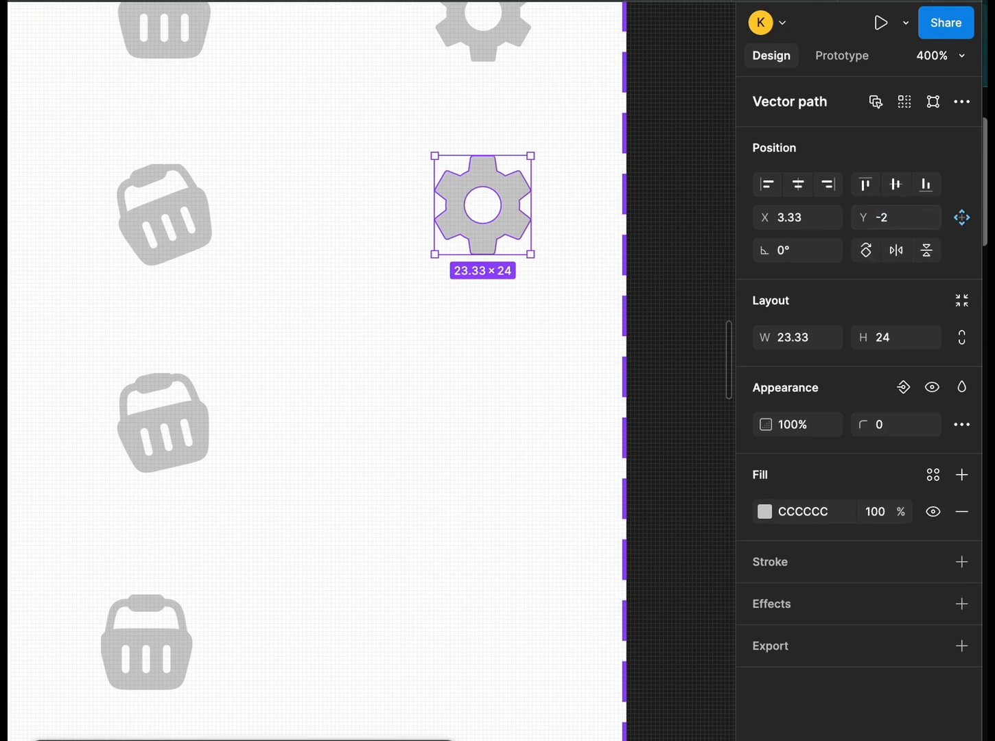
Step: Duplicate the raised second-row gear variant into the third row at X 253, Y 121
{"action": "left_click", "coordinate": [575, 296]}
{"action": "left_click", "coordinate": [487, 235]}
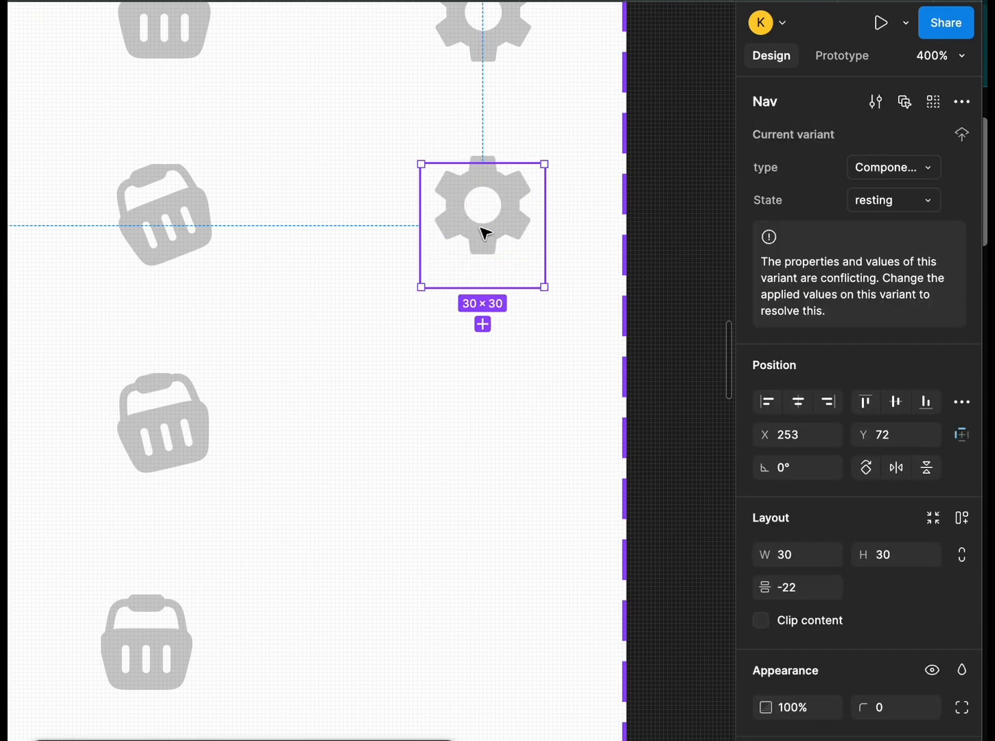
{"action": "left_click_drag", "start_coordinate": [487, 235], "coordinate": [493, 429]}
Step: Set the rotation of the third-row gear shape to -105°
{"action": "double_click", "coordinate": [492, 429]}
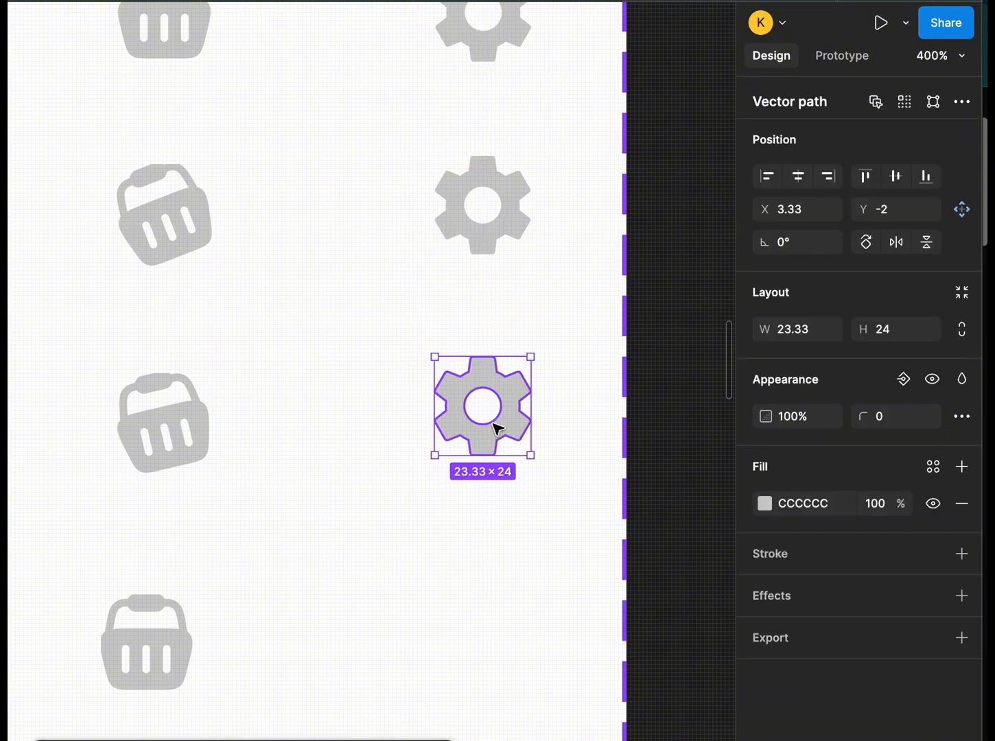
{"action": "left_click", "coordinate": [799, 245]}
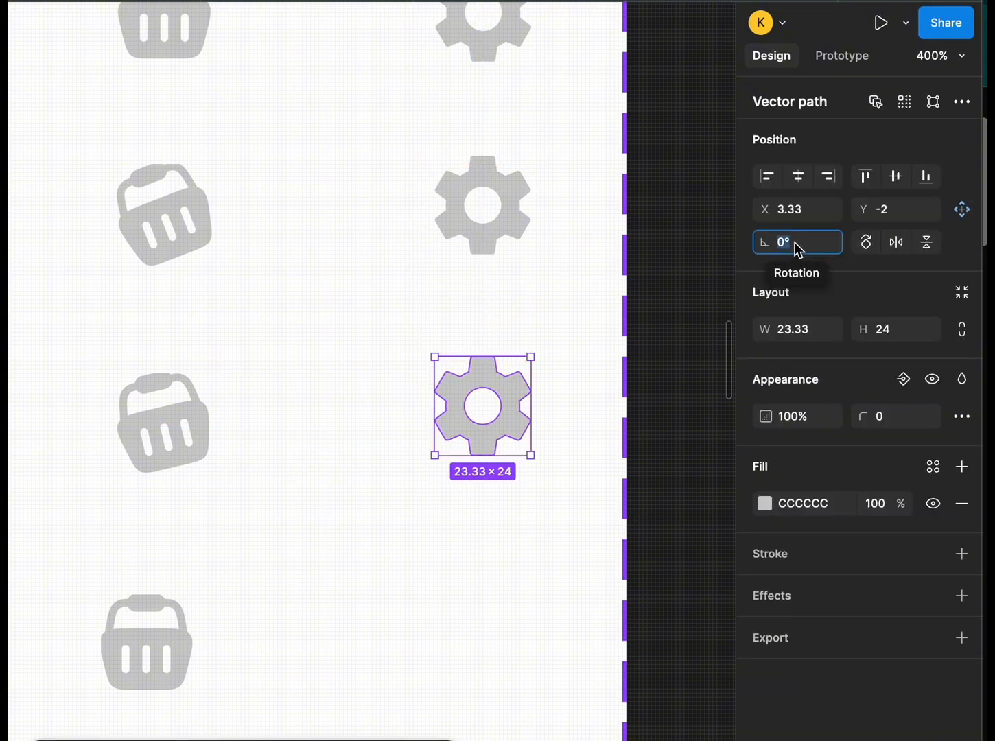
{"action": "type", "text": "-105"}
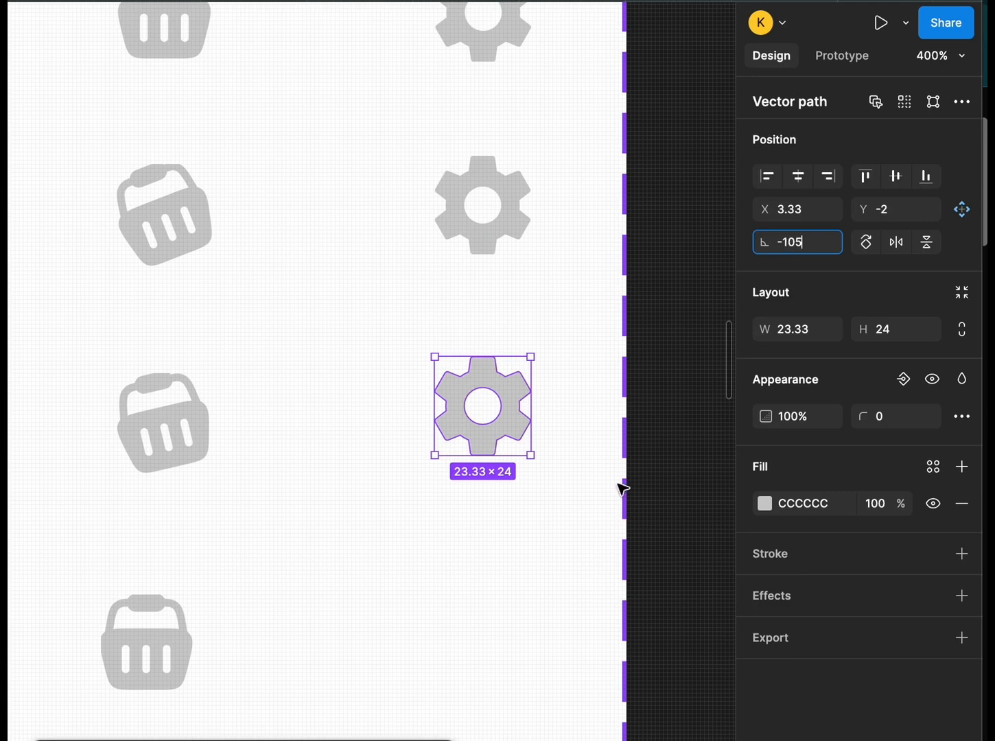
{"action": "left_click", "coordinate": [490, 557]}
Step: Duplicate the rotated third-row gear variant into the fourth row at X 256, Y 174
{"action": "scroll", "coordinate": [490, 556], "scroll_direction": "down", "scroll_amount": 3}
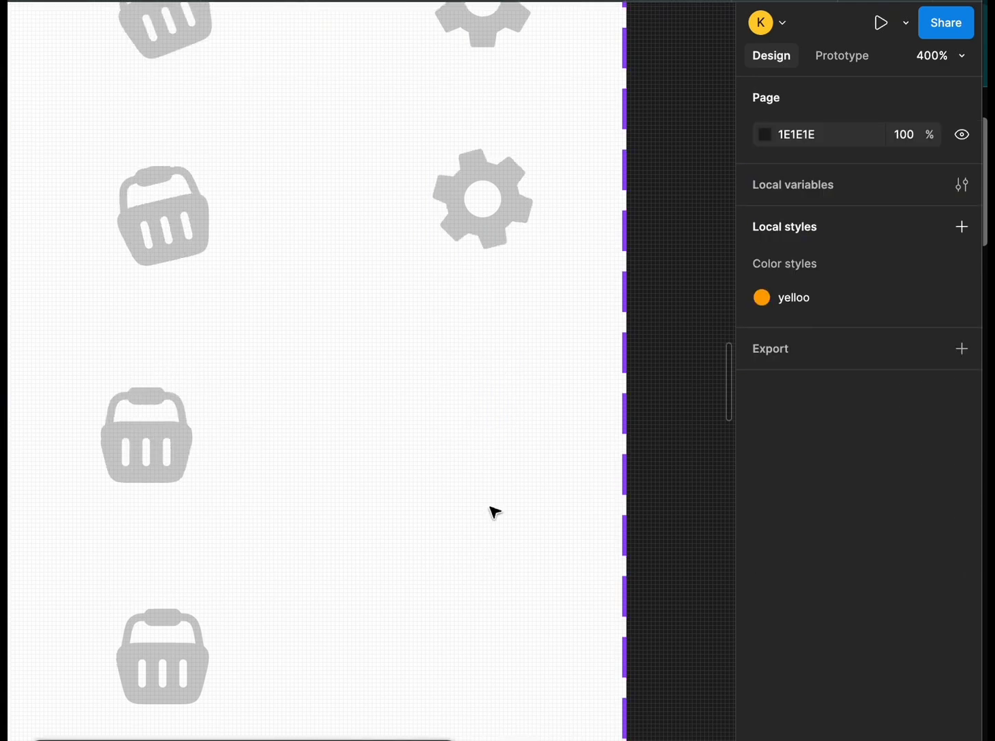
{"action": "left_click", "coordinate": [493, 207]}
{"action": "scroll", "coordinate": [496, 234], "scroll_direction": "up", "scroll_amount": 1}
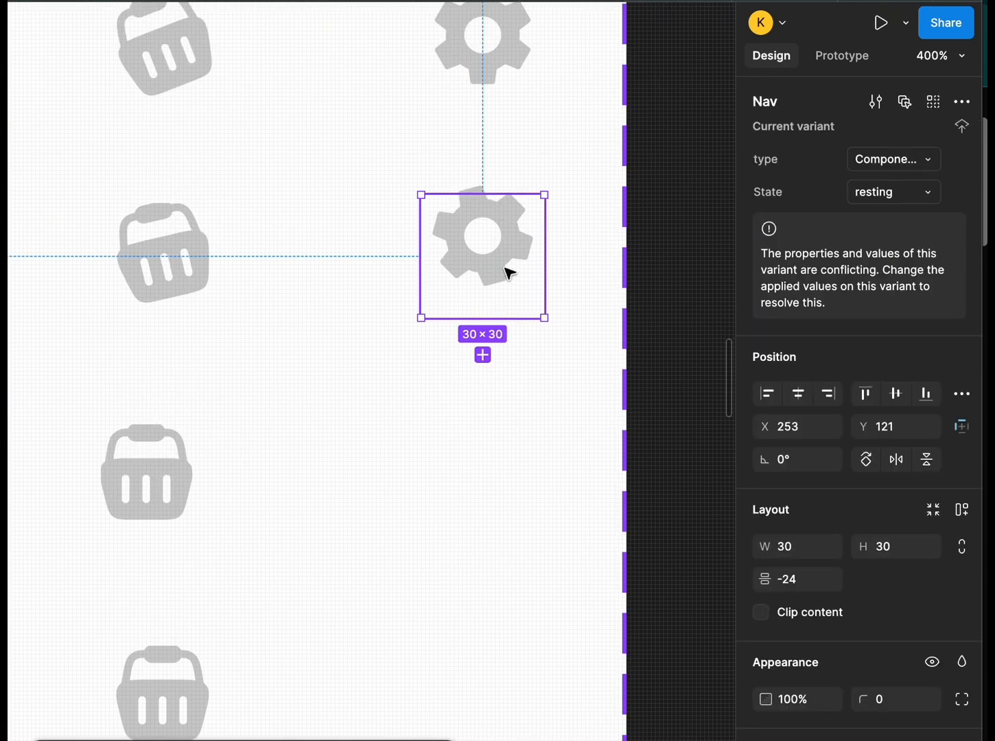
{"action": "left_click_drag", "start_coordinate": [505, 267], "coordinate": [511, 467]}
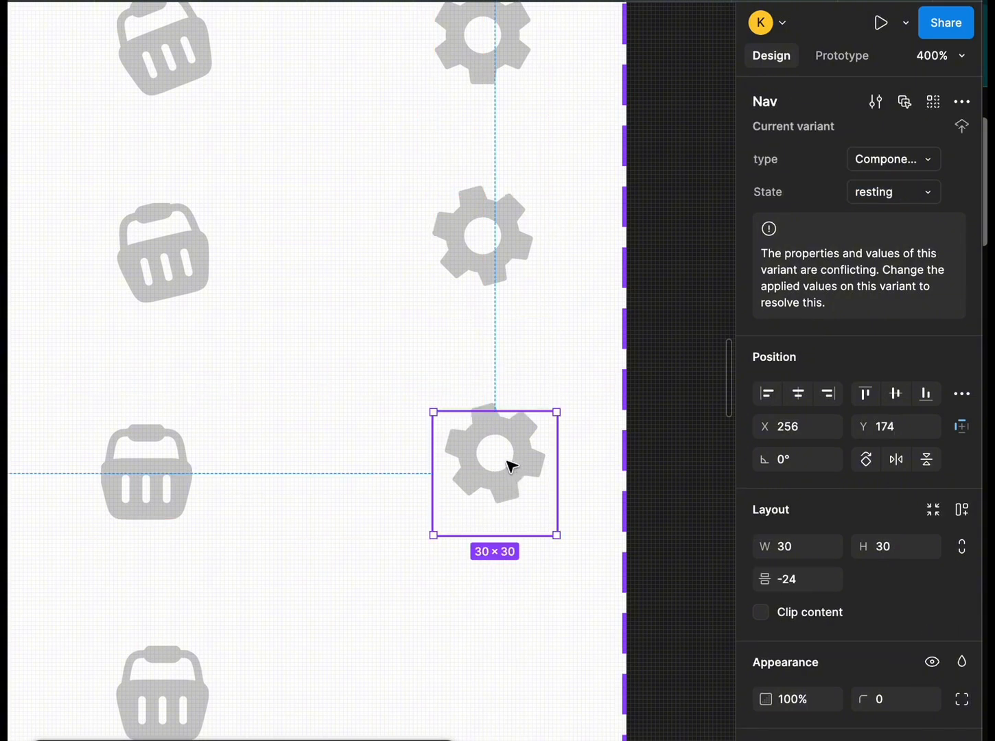
Step: Set the rotation of the fourth-row gear shape to 90°
{"action": "double_click", "coordinate": [528, 474]}
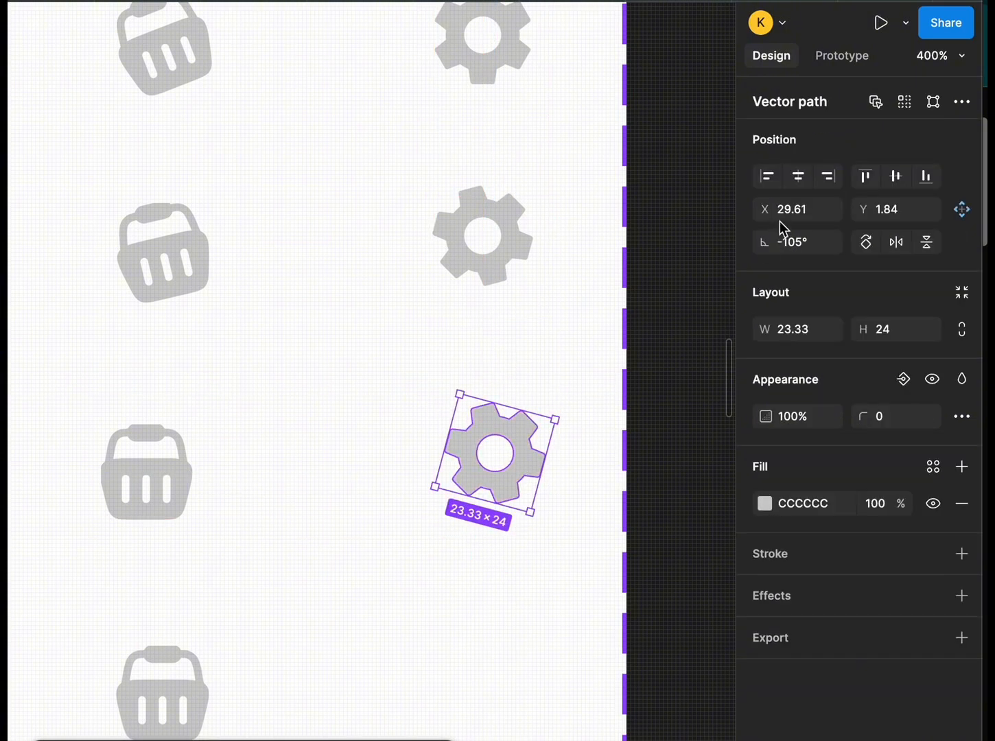
{"action": "left_click", "coordinate": [818, 254]}
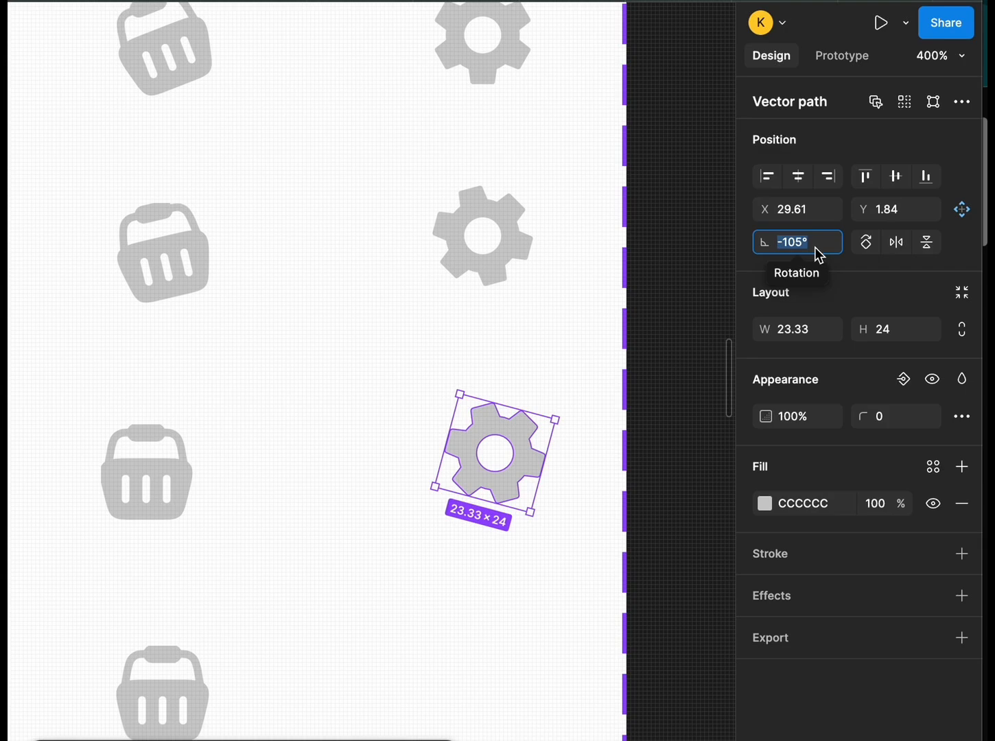
{"action": "type", "text": "90"}
{"action": "key", "text": "Return"}
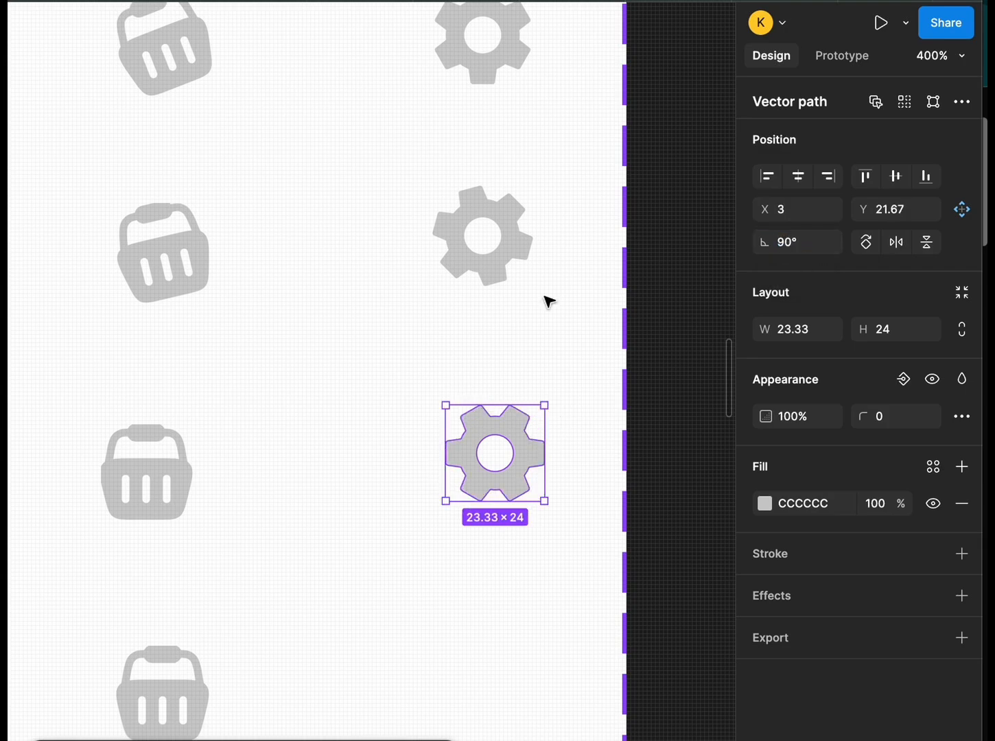
Step: Duplicate the fourth-row gear variant straight down into the fifth row, level with the lowest grey basket
{"action": "scroll", "coordinate": [481, 308], "scroll_direction": "down", "scroll_amount": 5}
{"action": "left_click", "coordinate": [571, 375]}
{"action": "left_click", "coordinate": [531, 167]}
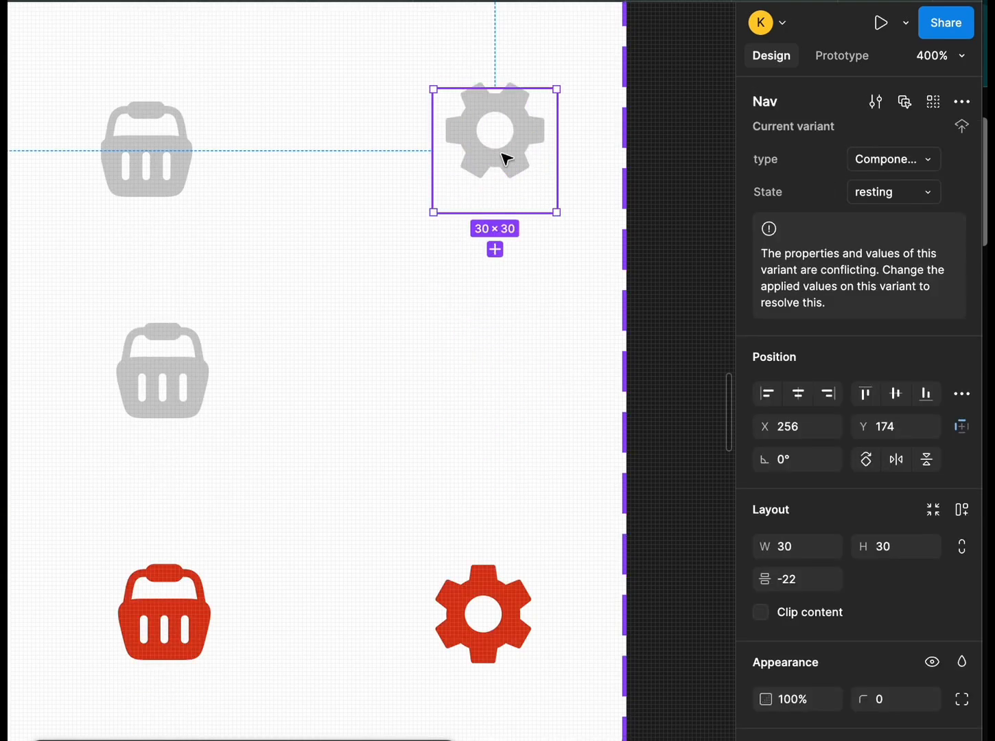
{"action": "left_click_drag", "start_coordinate": [502, 153], "coordinate": [501, 386], "text": "alt"}
Step: Set the rotation of the fifth-row grey gear shape to 0°
{"action": "double_click", "coordinate": [520, 390]}
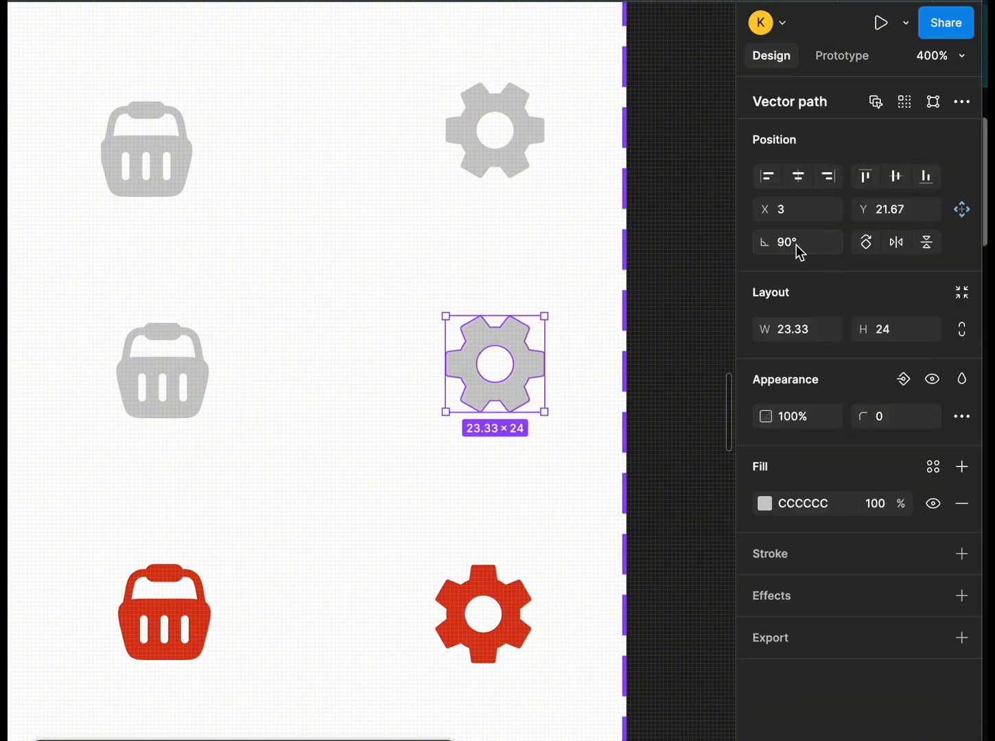
{"action": "type", "text": "0"}
{"action": "key", "text": "Return"}
{"action": "left_click", "coordinate": [590, 418]}
Step: Align the rotated third-row gear shape to the horizontal centre of its frame
{"action": "scroll", "coordinate": [589, 419], "scroll_direction": "up", "scroll_amount": 5}
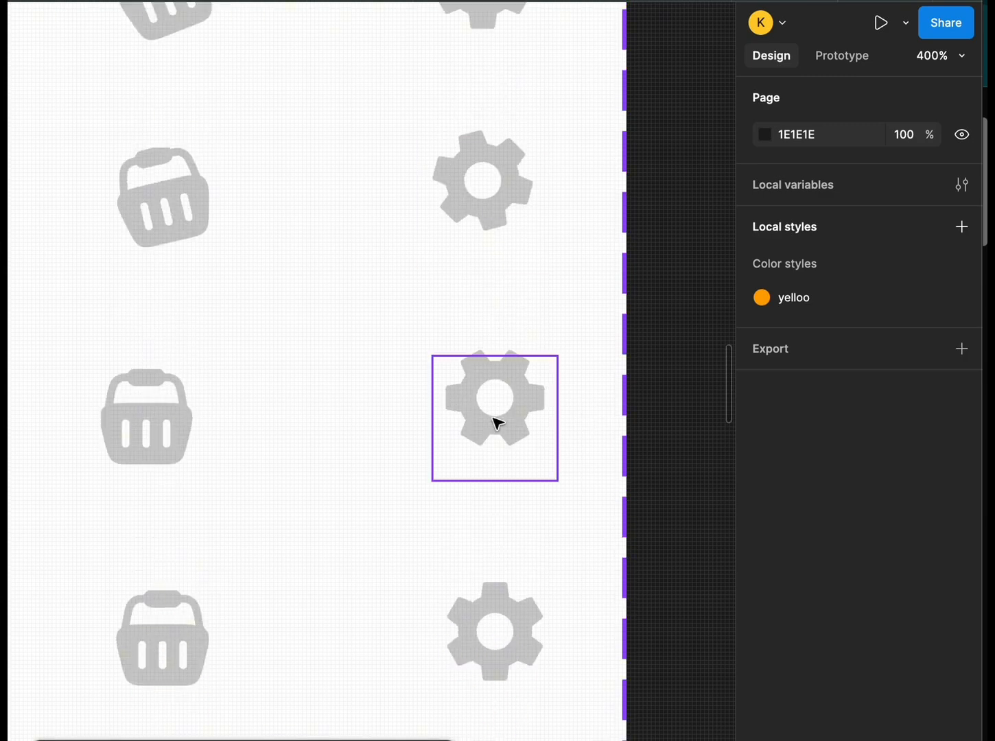
{"action": "left_click", "coordinate": [485, 186]}
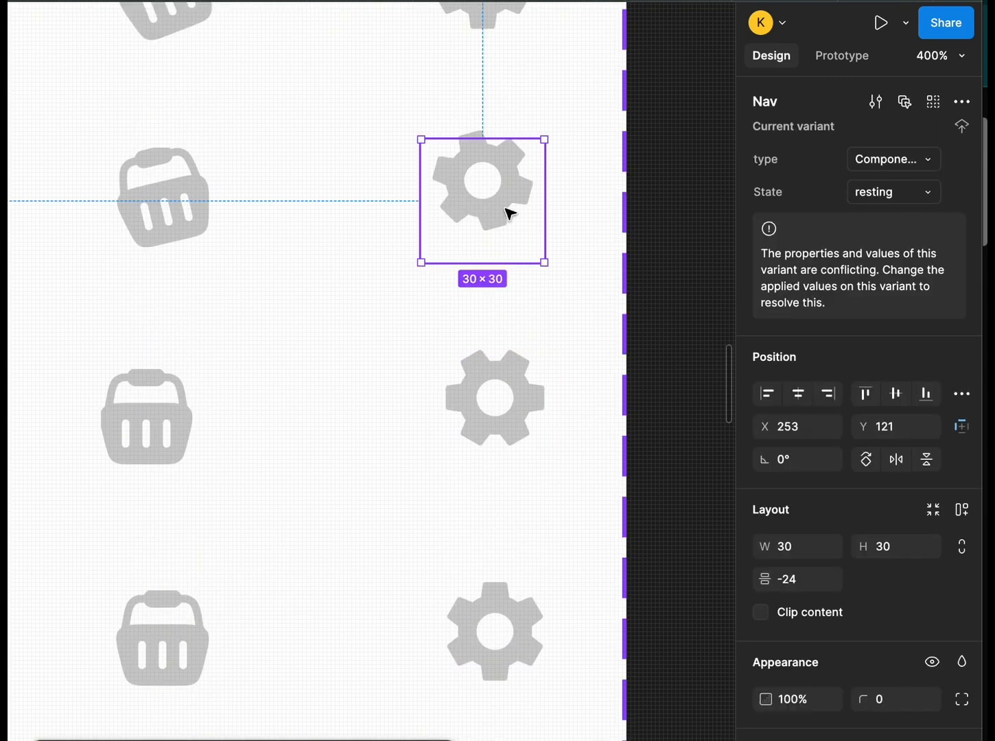
{"action": "double_click", "coordinate": [509, 214]}
{"action": "left_click", "coordinate": [799, 176]}
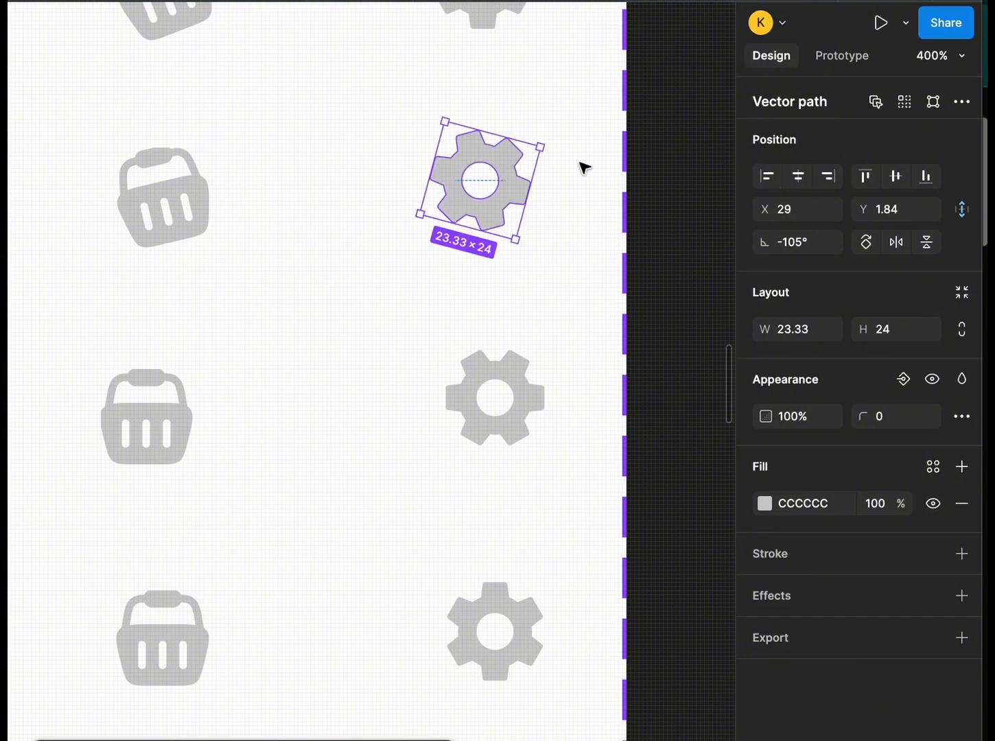
{"action": "left_click", "coordinate": [518, 135]}
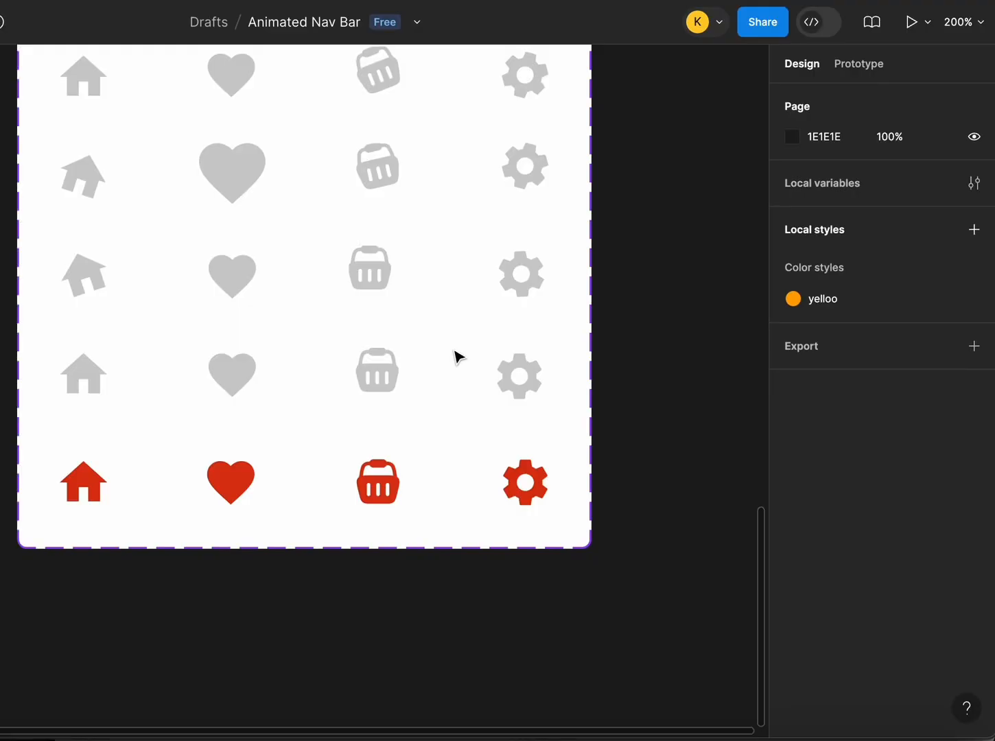
Step: Recolour the four intermediate grey houses at 100% opacity with the red sampled from the active icons
{"action": "key", "text": "ctrl+minus"}
{"action": "left_click_drag", "start_coordinate": [163, 214], "coordinate": [235, 385]}
{"action": "scroll", "coordinate": [854, 480], "scroll_direction": "down", "scroll_amount": 5}
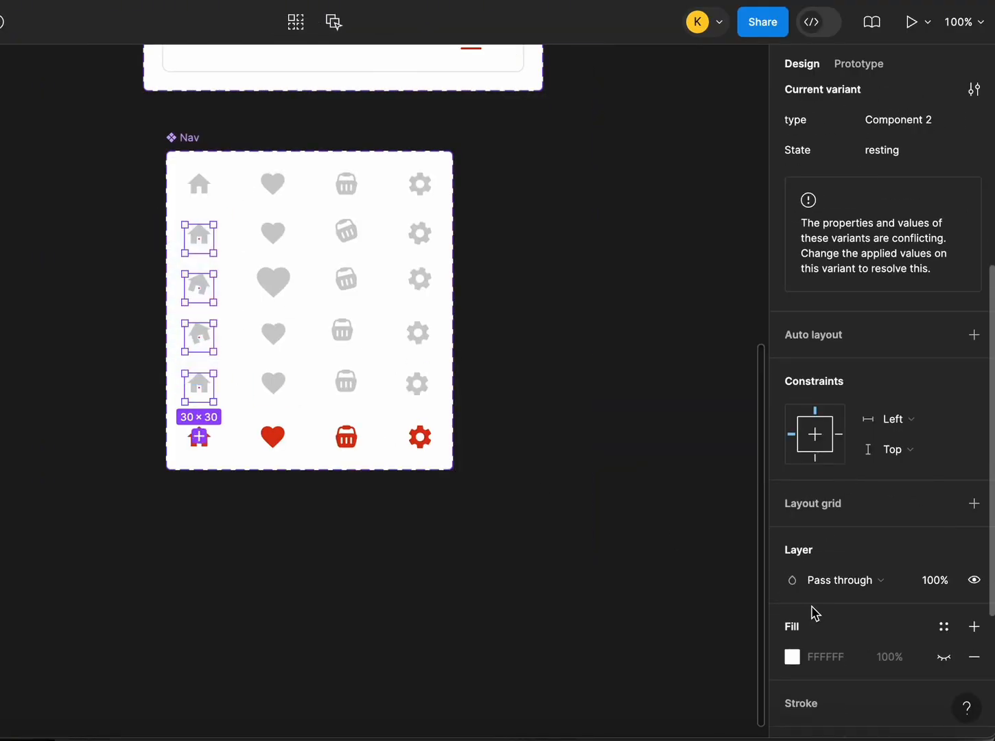
{"action": "scroll", "coordinate": [815, 613], "scroll_direction": "down", "scroll_amount": 5}
{"action": "left_click", "coordinate": [794, 577]}
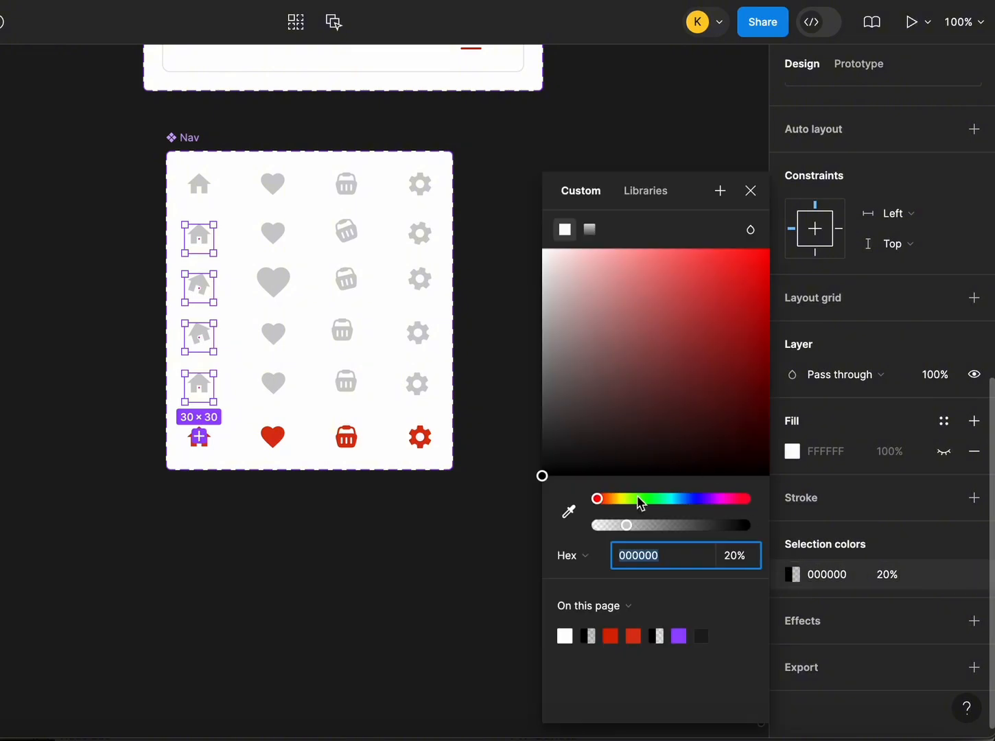
{"action": "left_click_drag", "start_coordinate": [625, 525], "coordinate": [751, 529]}
{"action": "left_click", "coordinate": [569, 512]}
{"action": "left_click", "coordinate": [273, 438]}
{"action": "left_click", "coordinate": [237, 243]}
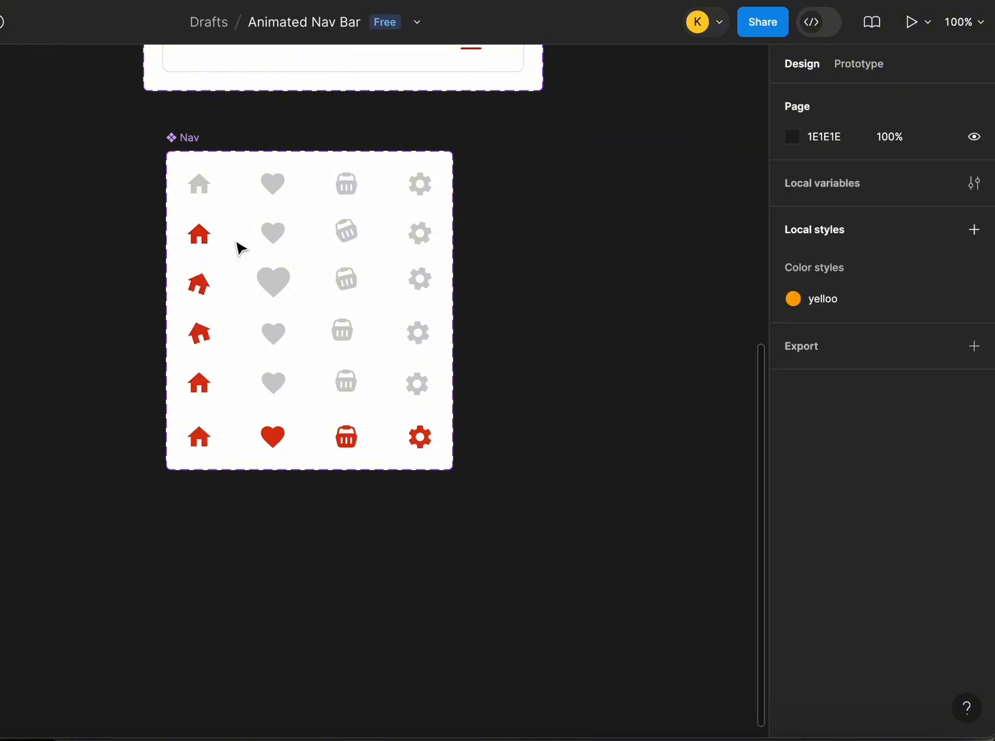
Step: Select the five heart variants below the resting heart
{"action": "left_click_drag", "start_coordinate": [245, 213], "coordinate": [295, 456]}
{"action": "scroll", "coordinate": [841, 596], "scroll_direction": "down", "scroll_amount": 6}
{"action": "left_click", "coordinate": [792, 631]}
{"action": "left_click", "coordinate": [621, 499]}
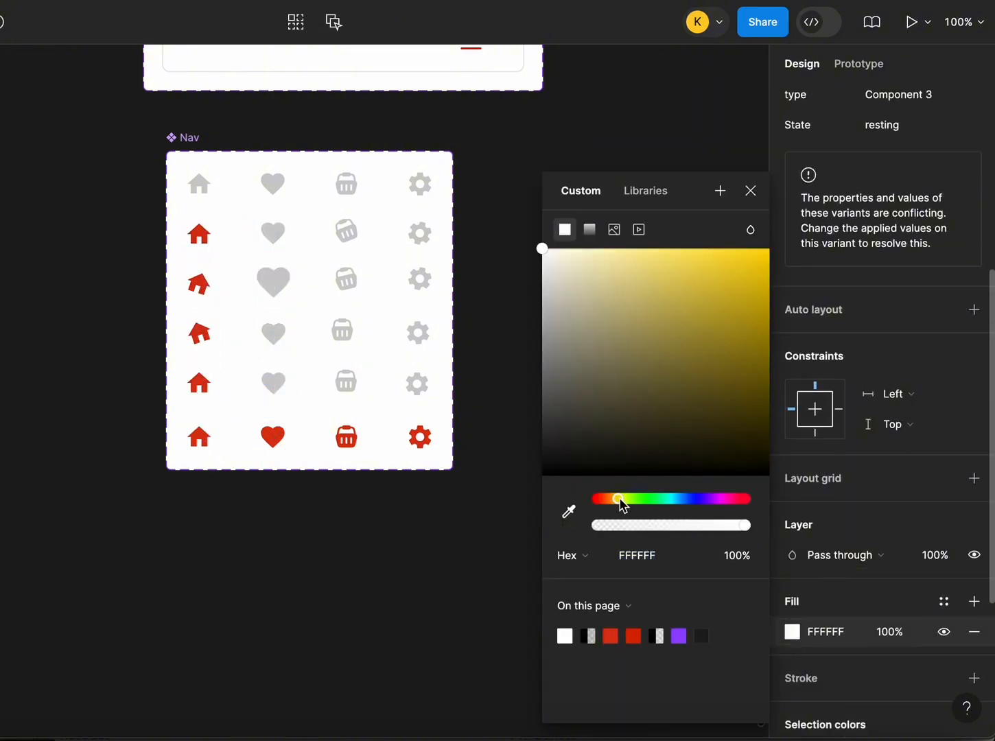
{"action": "left_click", "coordinate": [696, 249]}
{"action": "key", "text": "super+z"}
Step: Recolour the four intermediate grey hearts orange ED8E00 at 100% opacity
{"action": "scroll", "coordinate": [846, 621], "scroll_direction": "down", "scroll_amount": 5}
{"action": "left_click", "coordinate": [792, 544]}
{"action": "left_click_drag", "start_coordinate": [651, 499], "coordinate": [612, 499]}
{"action": "left_click_drag", "start_coordinate": [741, 374], "coordinate": [753, 375]}
{"action": "left_click_drag", "start_coordinate": [626, 525], "coordinate": [754, 527]}
{"action": "left_click_drag", "start_coordinate": [746, 369], "coordinate": [779, 265]}
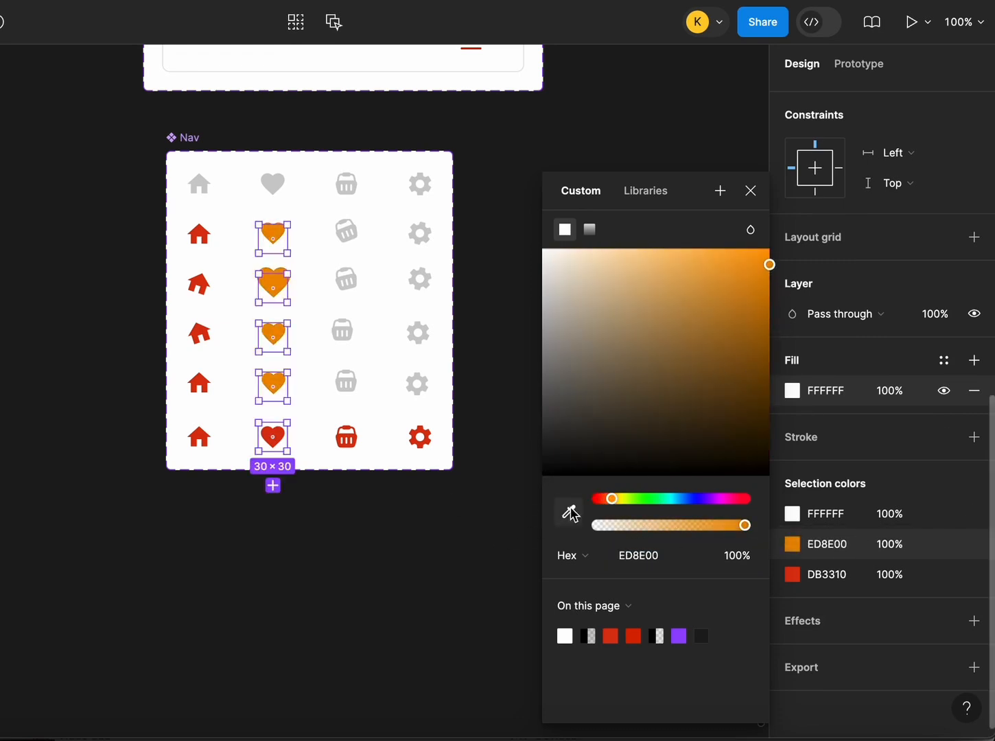
Step: Recolour the red heart in the last row with the orange sampled from the enlarged heart
{"action": "left_click", "coordinate": [273, 437]}
{"action": "scroll", "coordinate": [820, 665], "scroll_direction": "down", "scroll_amount": 5}
{"action": "left_click", "coordinate": [792, 680]}
{"action": "left_click", "coordinate": [569, 514]}
{"action": "left_click", "coordinate": [274, 283]}
{"action": "left_click", "coordinate": [317, 228]}
Step: Recolour the four intermediate grey baskets a saturated teal green at 100% opacity
{"action": "left_click_drag", "start_coordinate": [315, 208], "coordinate": [373, 469]}
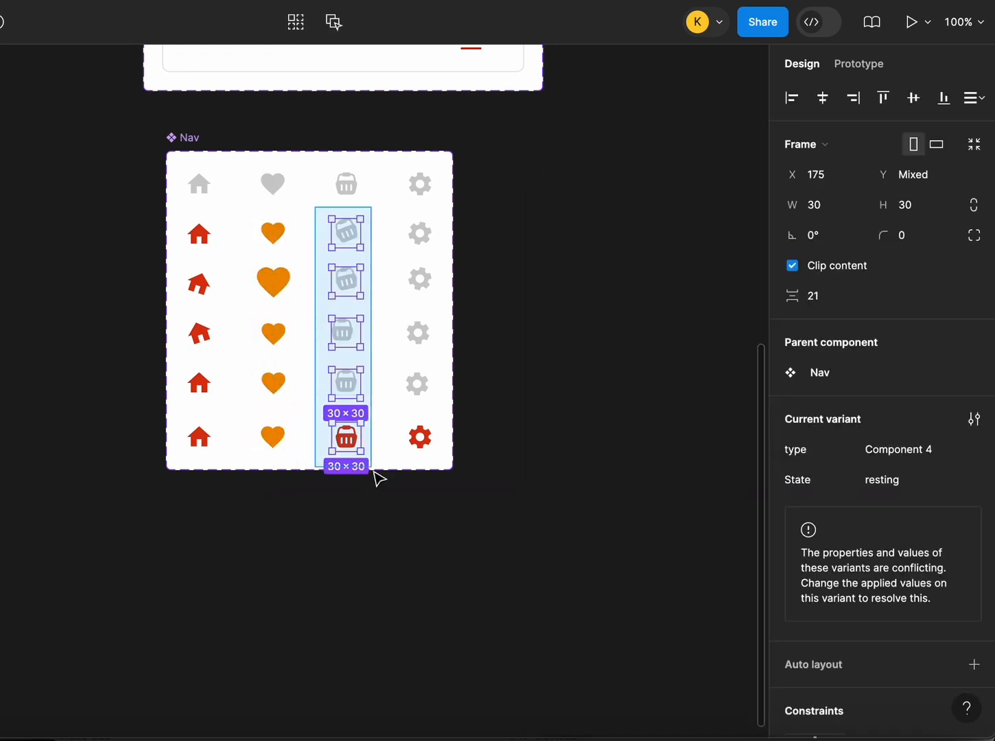
{"action": "scroll", "coordinate": [814, 646], "scroll_direction": "down", "scroll_amount": 3}
{"action": "scroll", "coordinate": [816, 649], "scroll_direction": "down", "scroll_amount": 5}
{"action": "left_click", "coordinate": [793, 622]}
{"action": "left_click", "coordinate": [793, 588]}
{"action": "left_click_drag", "start_coordinate": [696, 526], "coordinate": [751, 526]}
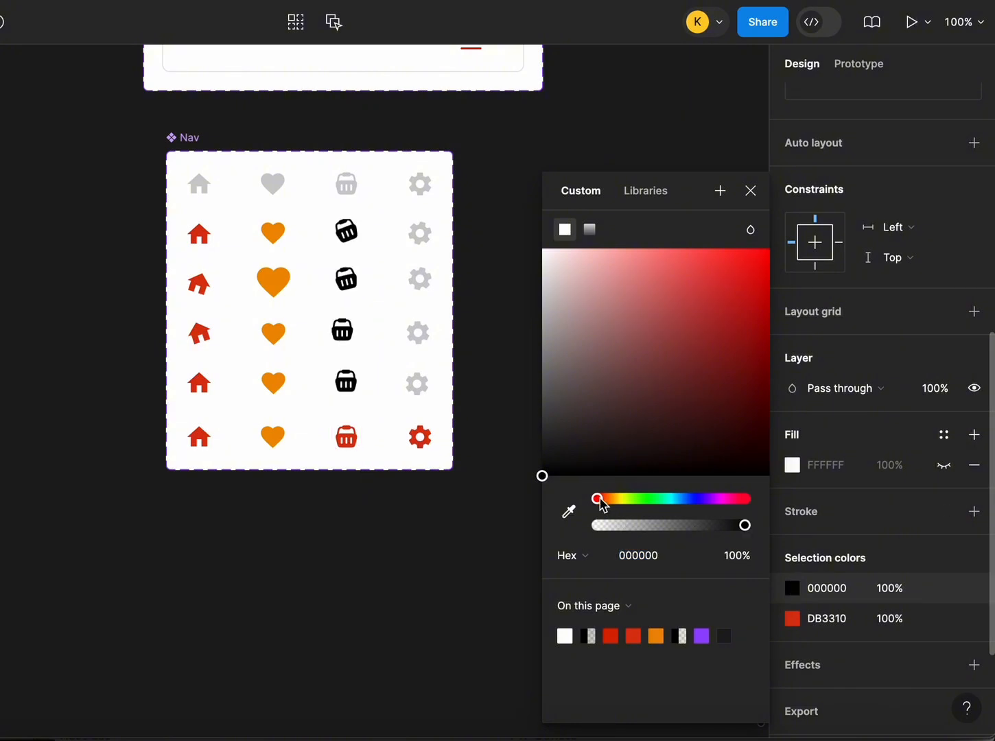
{"action": "left_click_drag", "start_coordinate": [598, 499], "coordinate": [666, 499]}
{"action": "left_click_drag", "start_coordinate": [728, 323], "coordinate": [785, 310]}
Step: Recolour the red basket in the last row with the teal green sampled from the basket above it
{"action": "left_click", "coordinate": [792, 619]}
{"action": "left_click", "coordinate": [569, 512]}
{"action": "left_click", "coordinate": [351, 386]}
{"action": "left_click", "coordinate": [373, 506]}
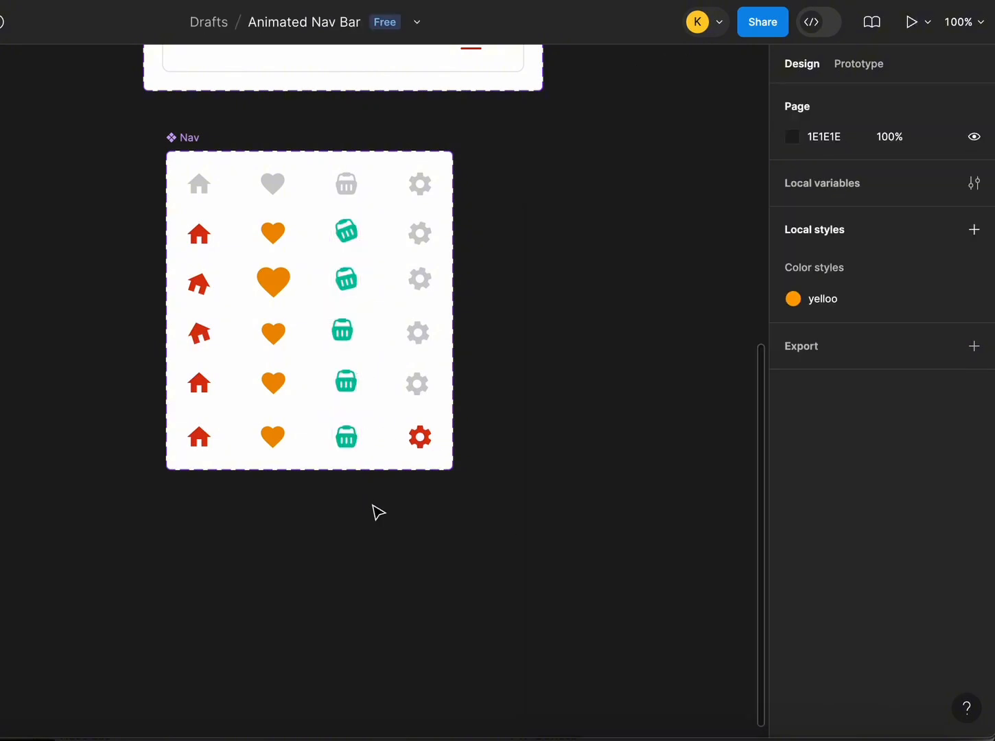
Step: Set the red gear in the last row to dark grey 313131 and the four intermediate grey gears to 100% opacity
{"action": "left_click_drag", "start_coordinate": [387, 217], "coordinate": [479, 474]}
{"action": "scroll", "coordinate": [798, 657], "scroll_direction": "down", "scroll_amount": 8}
{"action": "left_click", "coordinate": [793, 590]}
{"action": "left_click_drag", "start_coordinate": [604, 450], "coordinate": [540, 433]}
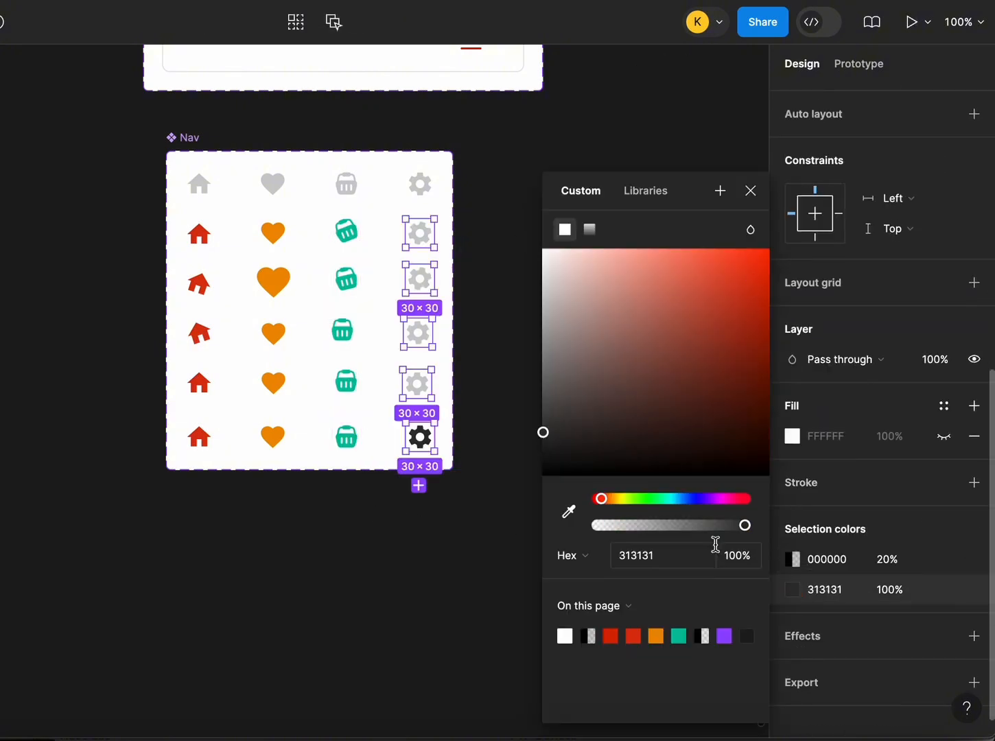
{"action": "left_click", "coordinate": [793, 559]}
{"action": "left_click_drag", "start_coordinate": [718, 526], "coordinate": [752, 526]}
Step: Recolour the gear in the last row blue 002FD8
{"action": "left_click", "coordinate": [793, 591]}
{"action": "left_click", "coordinate": [569, 512]}
{"action": "left_click", "coordinate": [422, 382]}
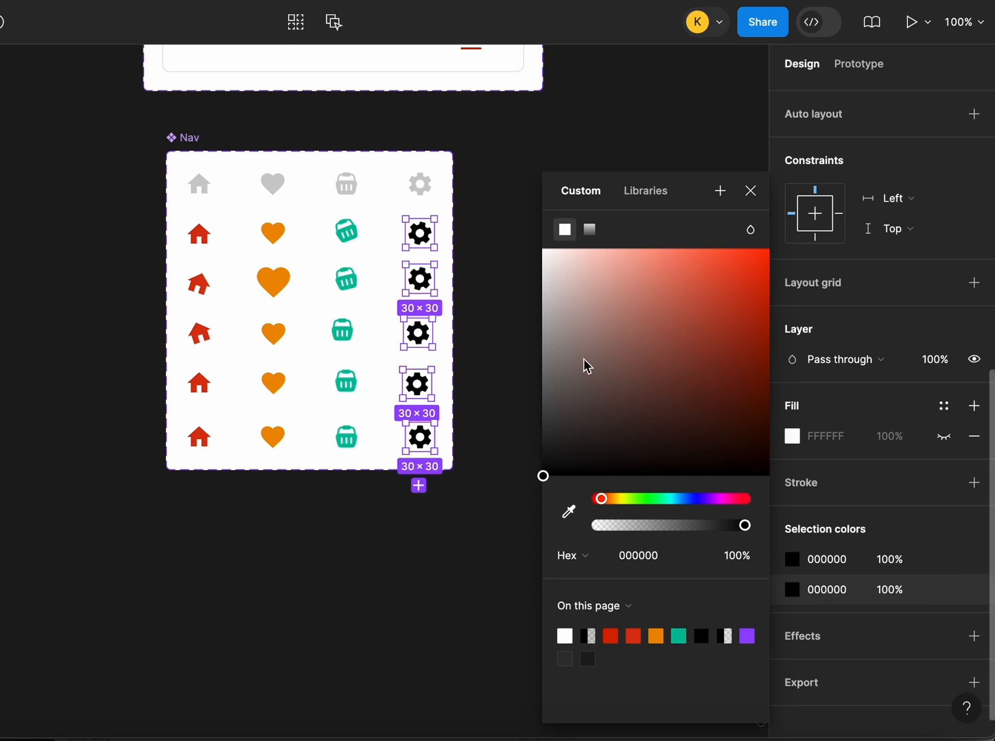
{"action": "left_click_drag", "start_coordinate": [584, 361], "coordinate": [626, 249]}
{"action": "left_click_drag", "start_coordinate": [601, 499], "coordinate": [688, 499]}
{"action": "left_click_drag", "start_coordinate": [626, 248], "coordinate": [769, 283]}
Step: Recolour the four intermediate black gears with the blue sampled from the last-row gear
{"action": "left_click", "coordinate": [793, 560]}
{"action": "left_click", "coordinate": [569, 512]}
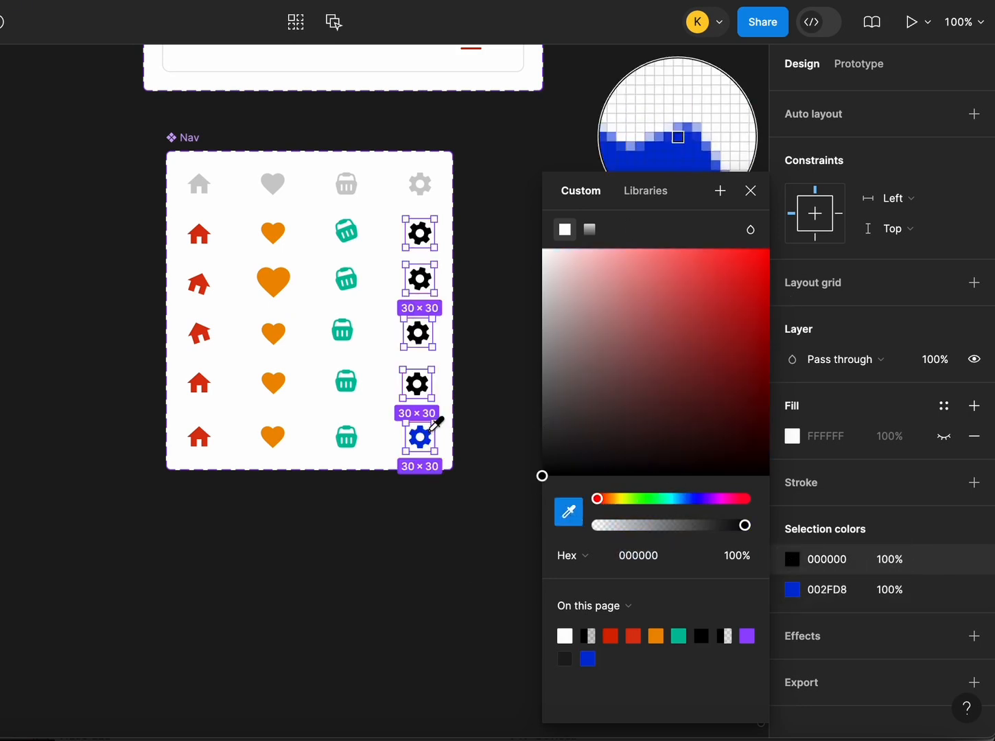
{"action": "left_click", "coordinate": [427, 430]}
{"action": "left_click", "coordinate": [412, 548]}
{"action": "left_click", "coordinate": [188, 138]}
{"action": "left_click", "coordinate": [527, 297]}
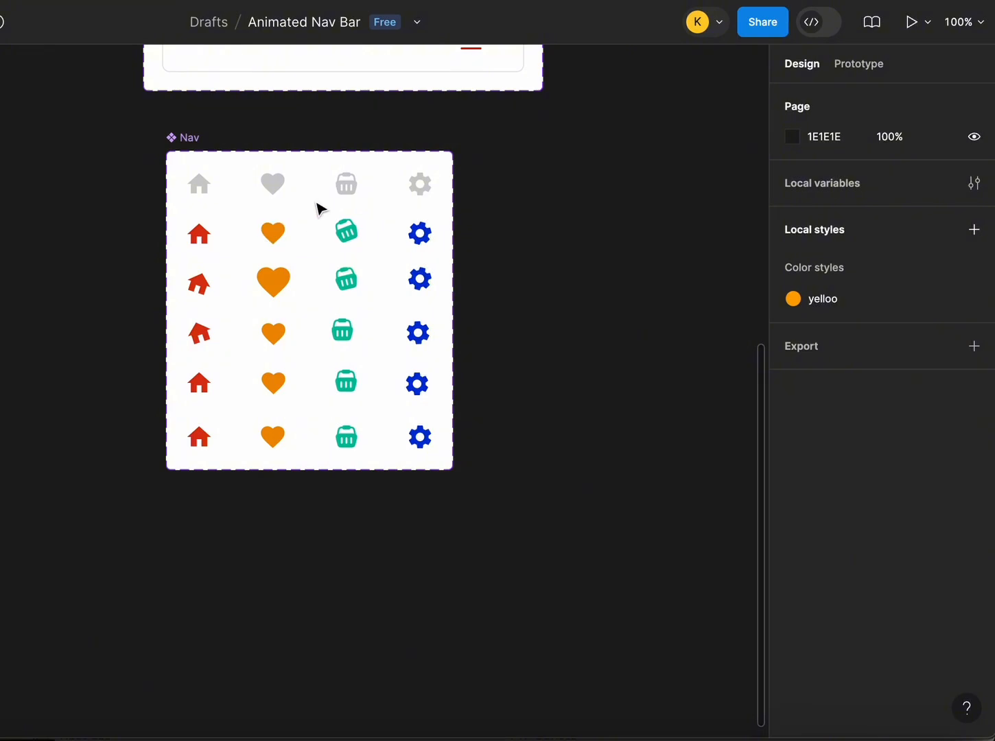
Step: Add an on-click prototype link from the resting grey house to the second-row red house
{"action": "scroll", "coordinate": [242, 405], "scroll_direction": "up", "scroll_amount": 5}
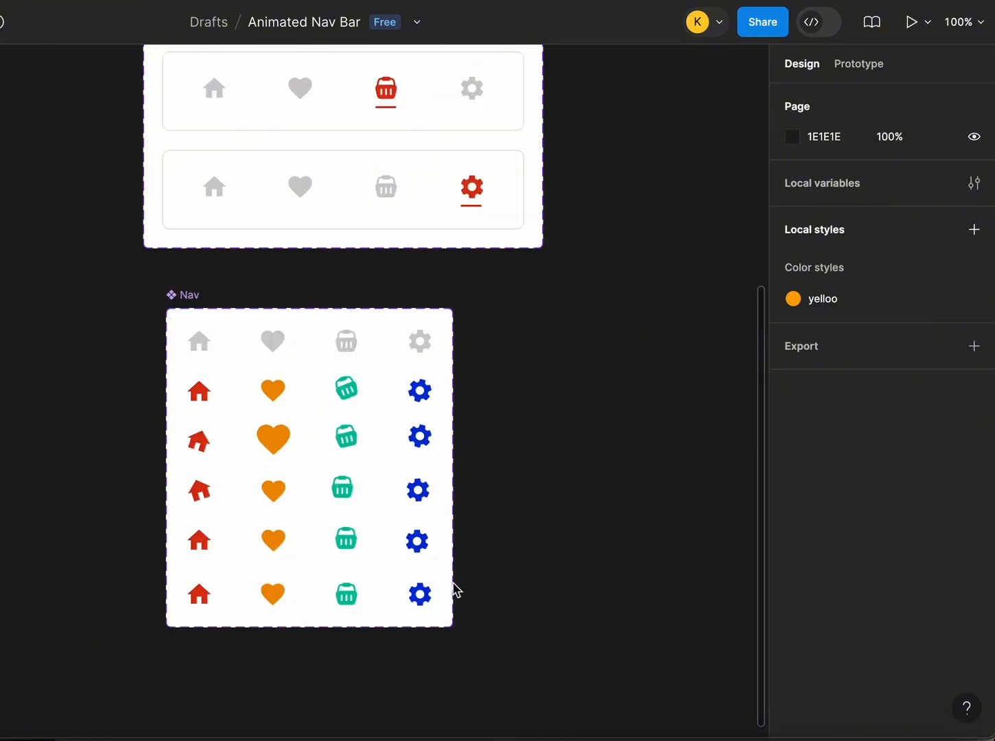
{"action": "left_click_drag", "start_coordinate": [133, 283], "coordinate": [507, 654]}
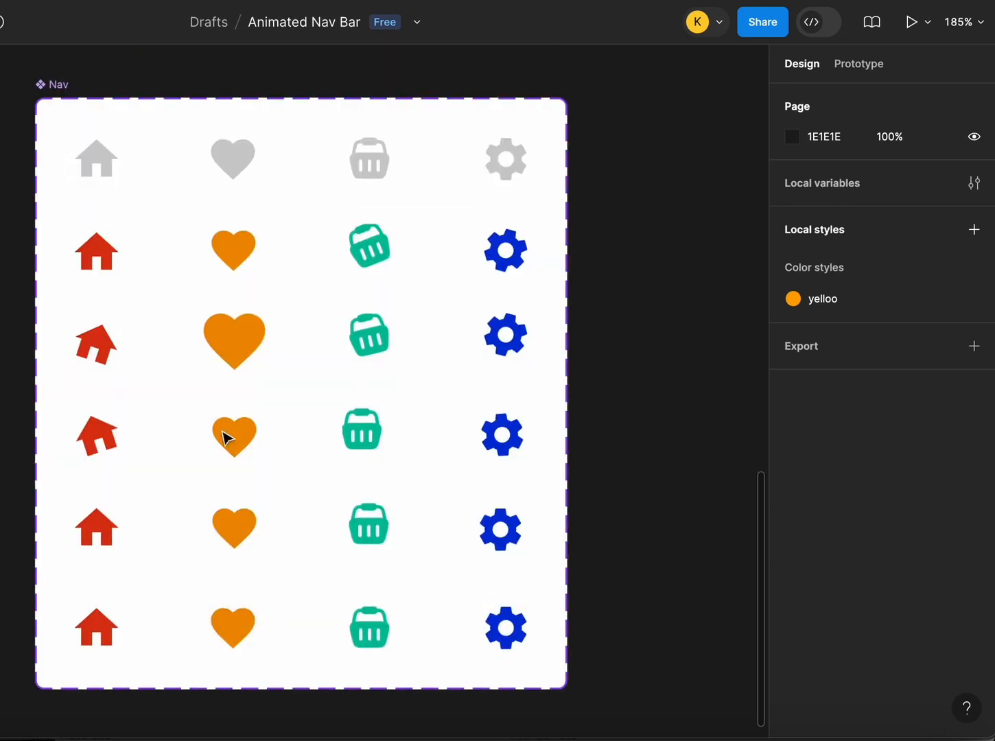
{"action": "left_click_drag", "start_coordinate": [196, 315], "coordinate": [278, 289]}
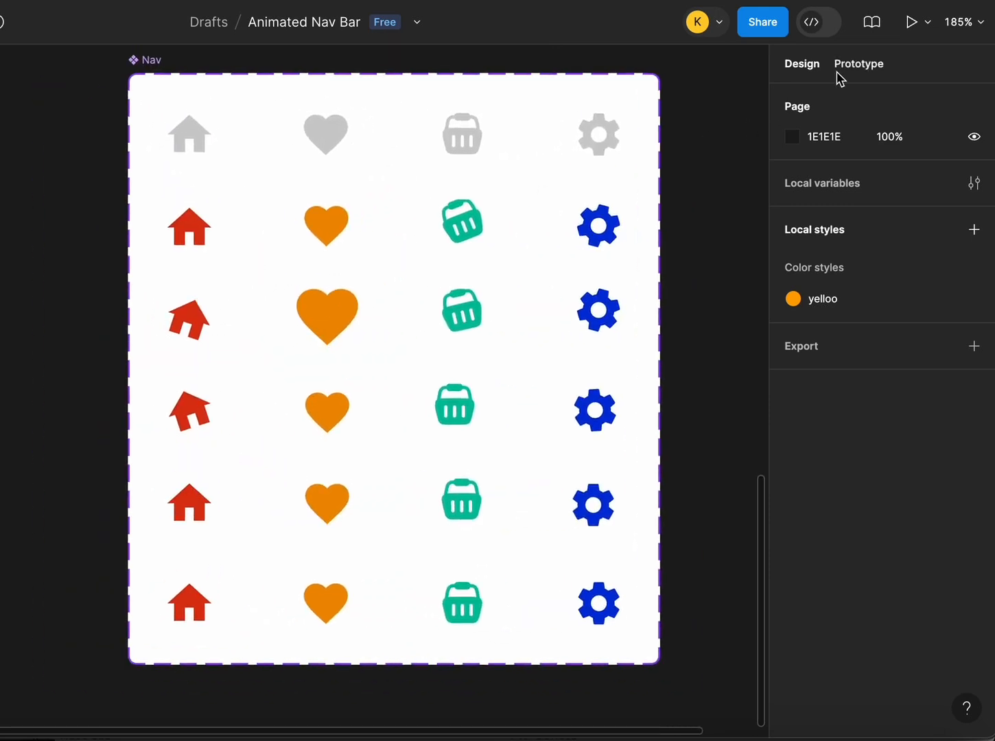
{"action": "left_click", "coordinate": [869, 67]}
{"action": "left_click", "coordinate": [197, 132]}
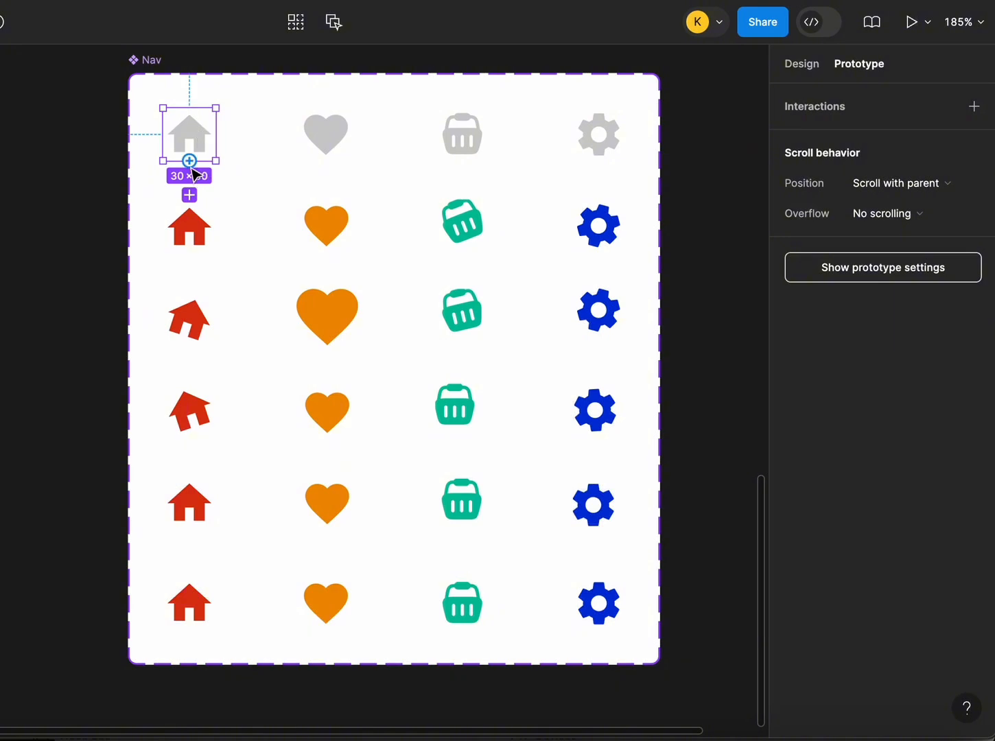
{"action": "left_click_drag", "start_coordinate": [190, 163], "coordinate": [193, 210]}
{"action": "left_click_drag", "start_coordinate": [190, 162], "coordinate": [193, 232]}
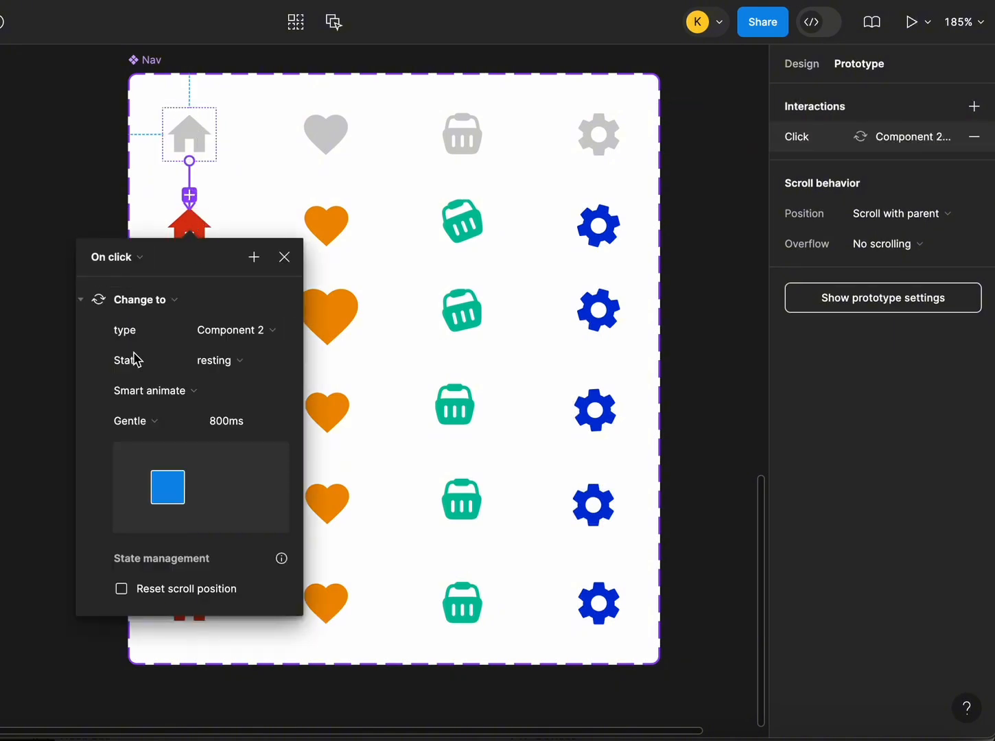
Step: Change the easing of the resting house's Smart animate transition to Ease out
{"action": "left_click", "coordinate": [248, 430]}
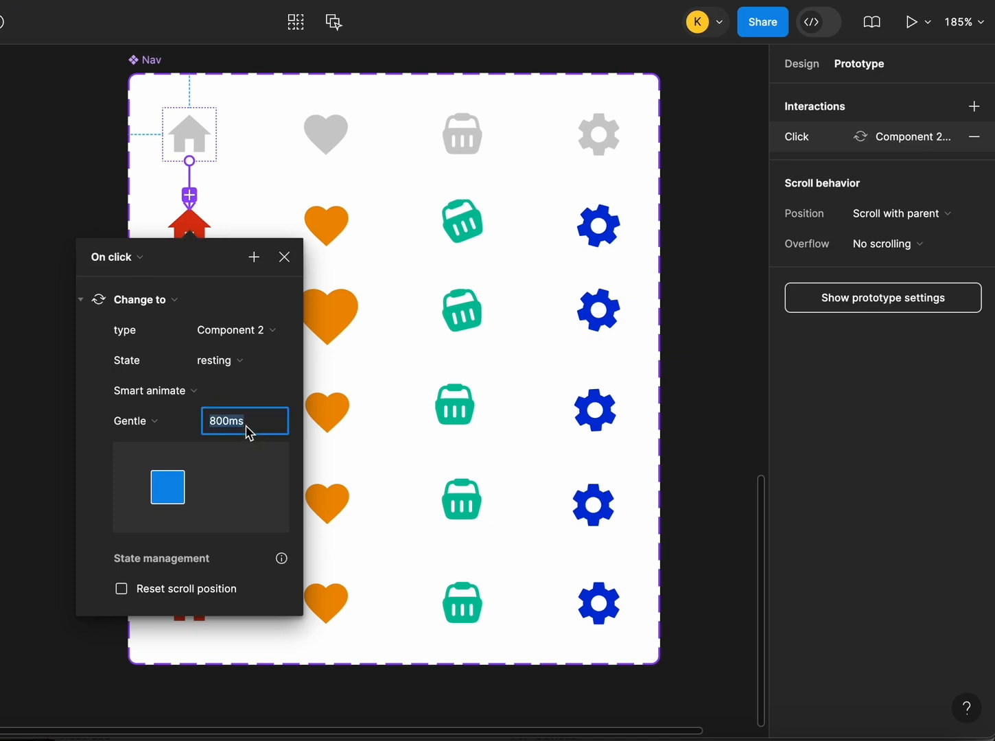
{"action": "left_click", "coordinate": [157, 435]}
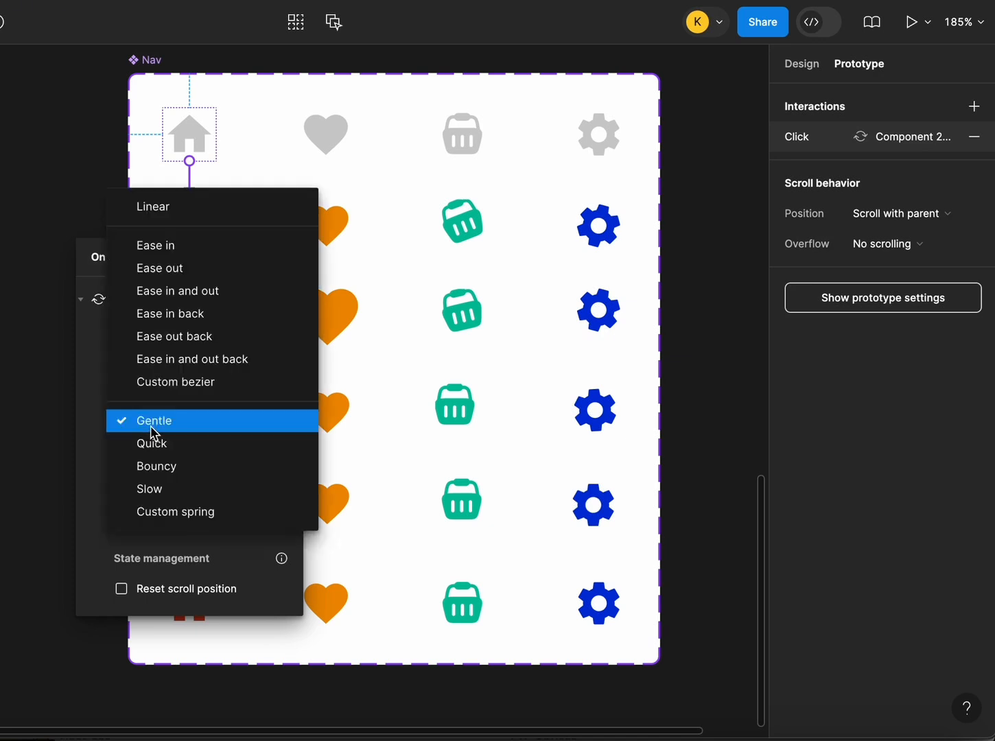
{"action": "left_click", "coordinate": [178, 277]}
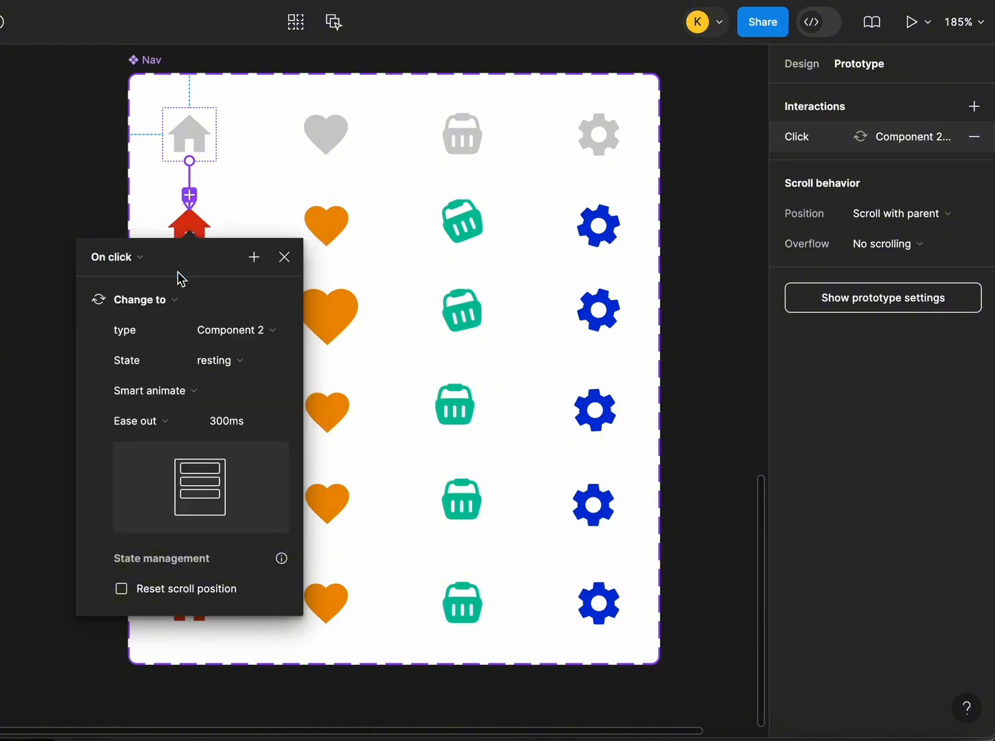
{"action": "left_click", "coordinate": [216, 132]}
Step: Link the resting grey heart on click to the second-row orange heart with a 200 ms transition
{"action": "left_click", "coordinate": [340, 131]}
{"action": "left_click_drag", "start_coordinate": [328, 162], "coordinate": [327, 230]}
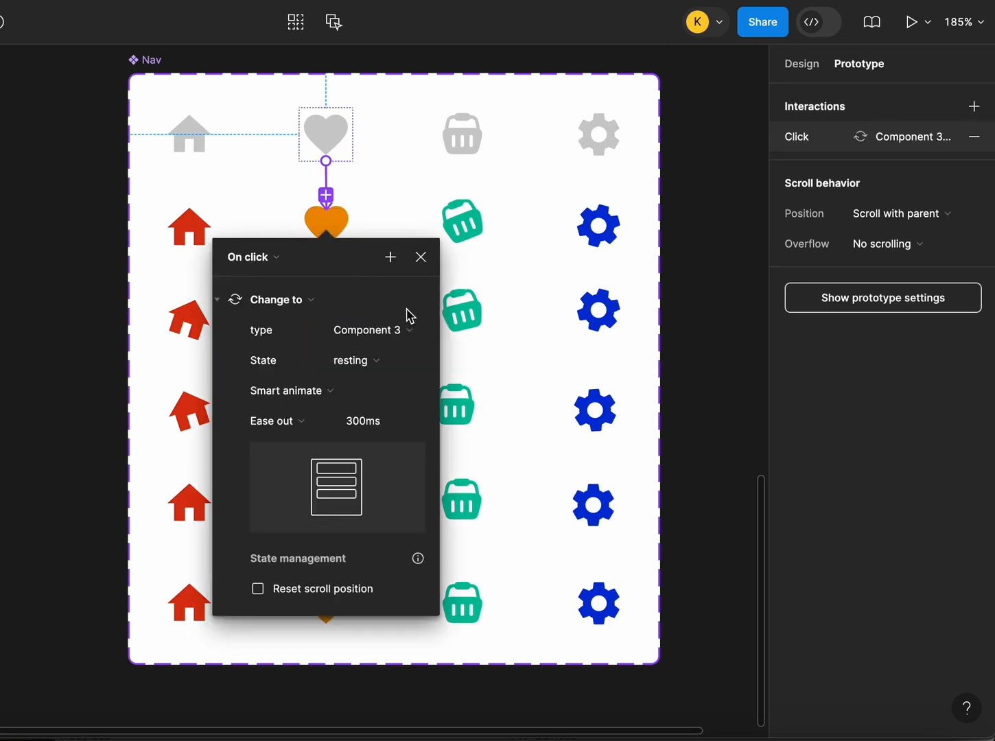
{"action": "left_click", "coordinate": [394, 432]}
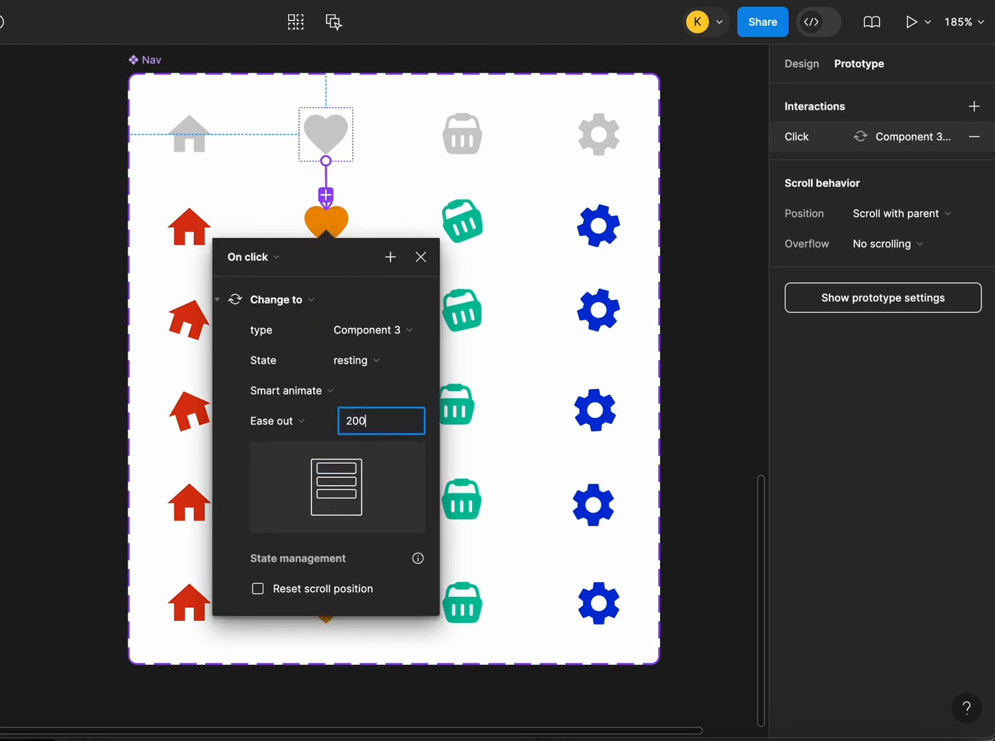
Step: Link the resting grey basket and the resting grey gear on click to their second-row coloured variants
{"action": "left_click", "coordinate": [482, 122]}
{"action": "left_click_drag", "start_coordinate": [462, 160], "coordinate": [462, 223]}
{"action": "left_click", "coordinate": [599, 134]}
{"action": "left_click_drag", "start_coordinate": [598, 161], "coordinate": [600, 219]}
Step: Set the duration of the resting house's on-click transition to 200 ms
{"action": "left_click", "coordinate": [200, 138]}
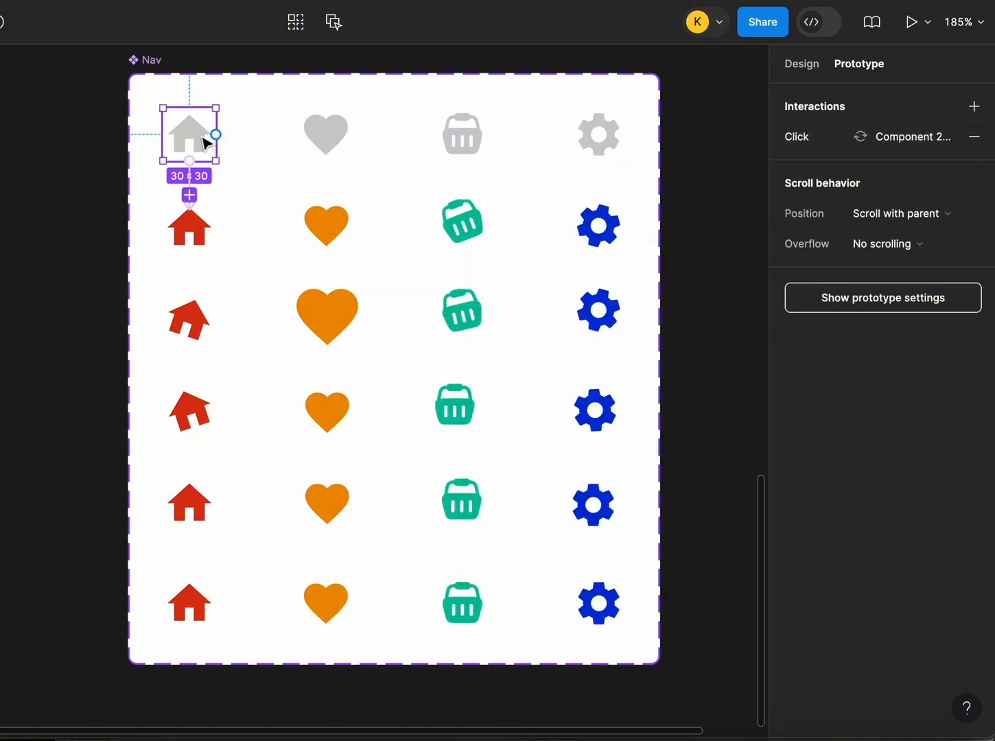
{"action": "left_click_drag", "start_coordinate": [190, 195], "coordinate": [190, 221]}
{"action": "left_click", "coordinate": [240, 390]}
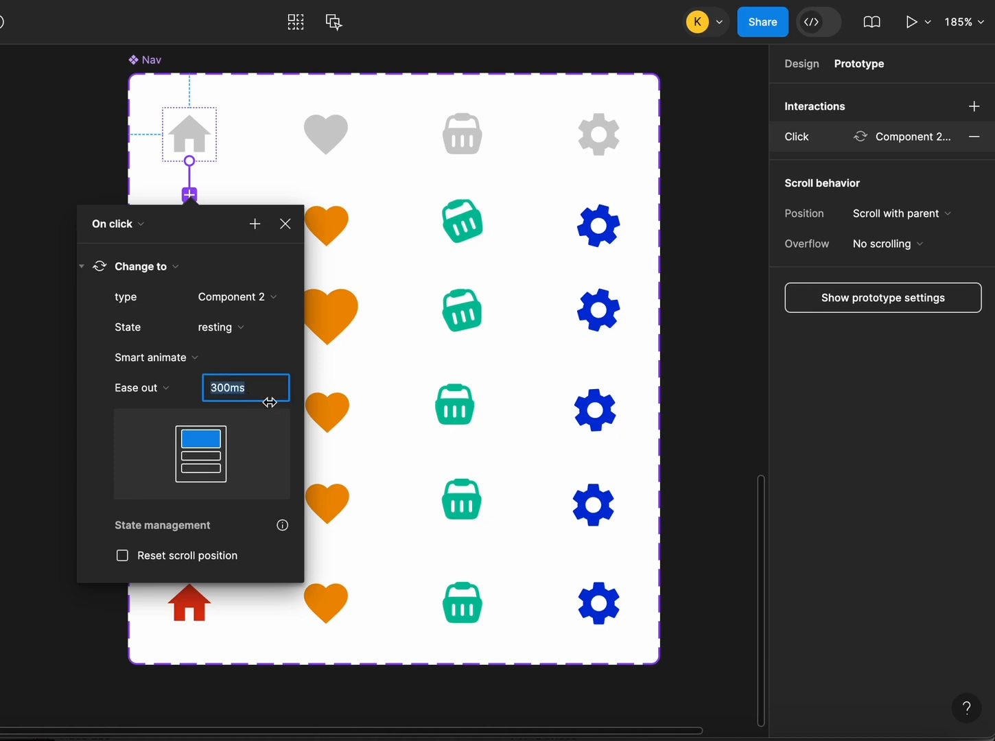
{"action": "key", "text": "Return"}
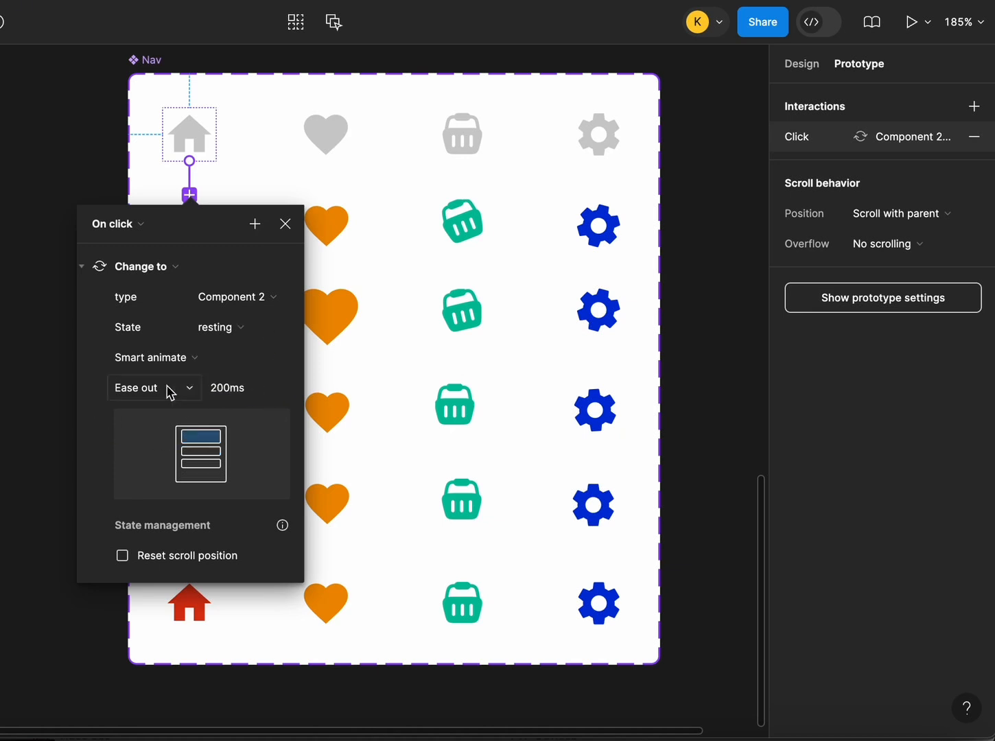
{"action": "left_click", "coordinate": [286, 224]}
Step: Link the second-row red house to the third-row tilted house, triggered after a delay of 1 ms
{"action": "left_click", "coordinate": [191, 236]}
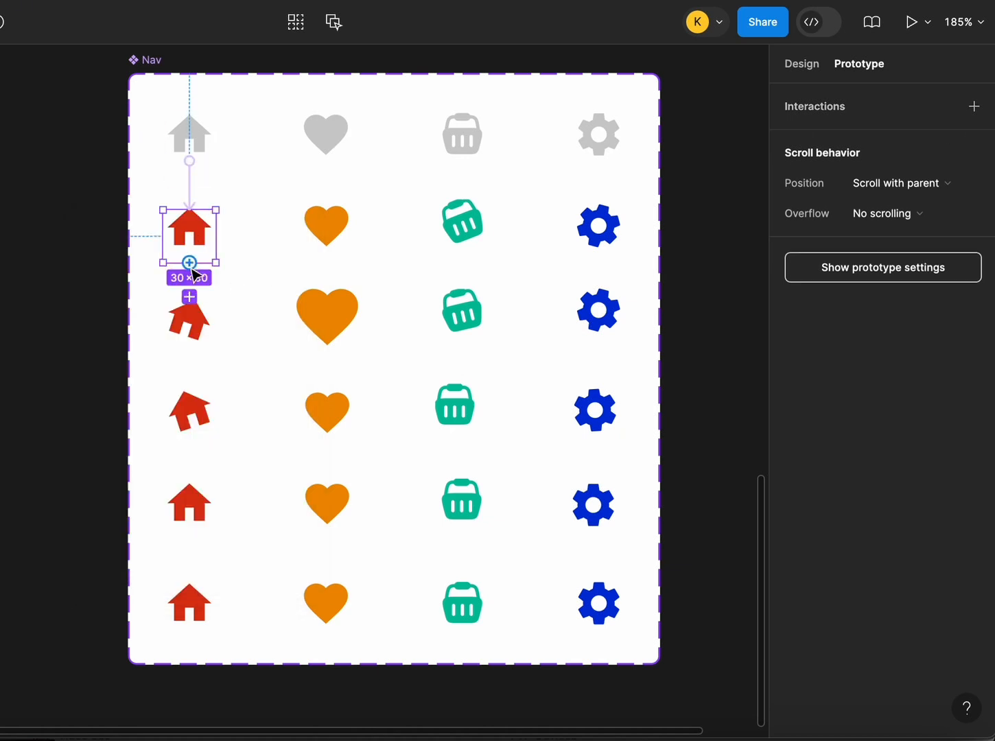
{"action": "left_click_drag", "start_coordinate": [193, 269], "coordinate": [215, 348]}
{"action": "left_click", "coordinate": [151, 349]}
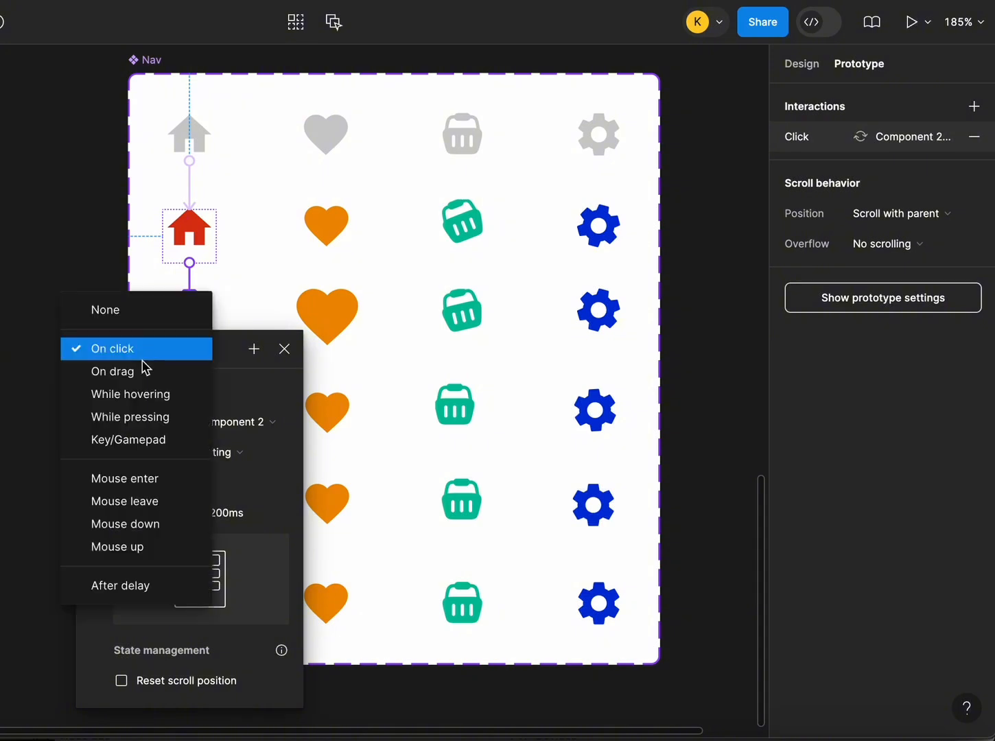
{"action": "left_click", "coordinate": [149, 583]}
{"action": "left_click", "coordinate": [134, 382]}
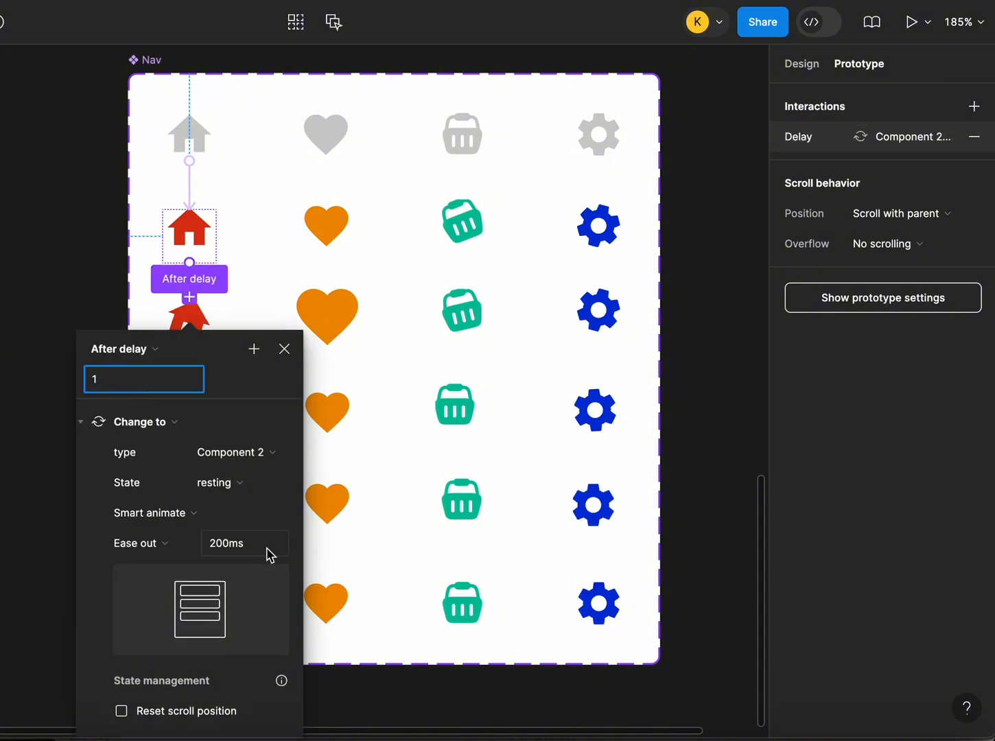
{"action": "key", "text": "Return"}
{"action": "left_click", "coordinate": [295, 359]}
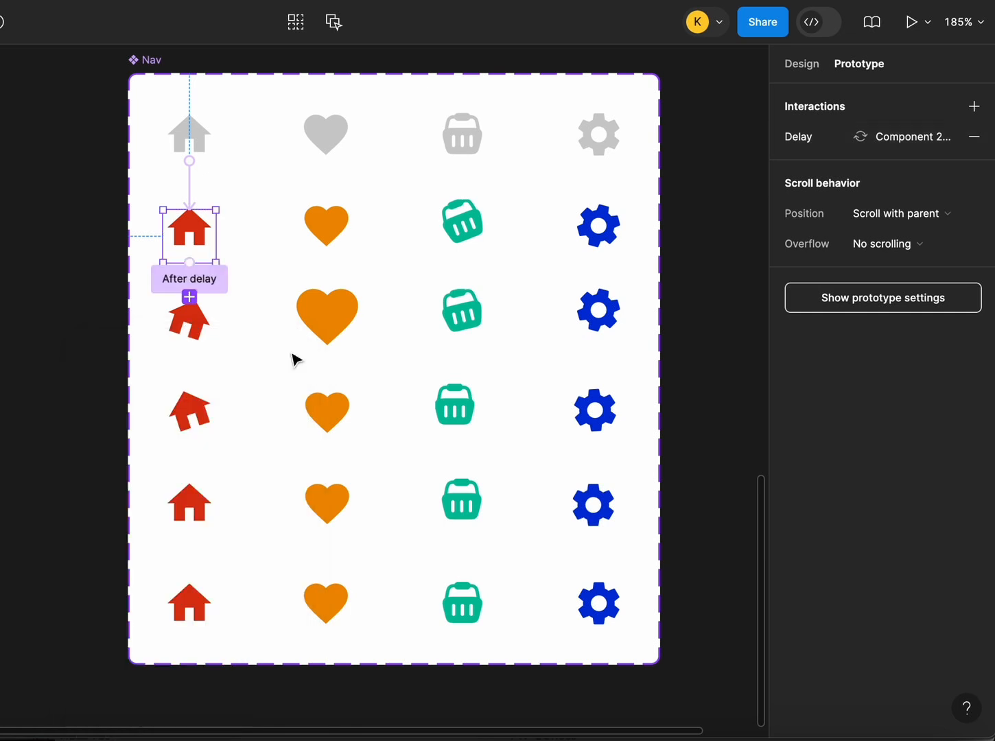
Step: Link the third-row tilted house to the fourth-row tilted house with an After delay trigger
{"action": "scroll", "coordinate": [281, 424], "scroll_direction": "down", "scroll_amount": 1}
{"action": "left_click", "coordinate": [203, 306]}
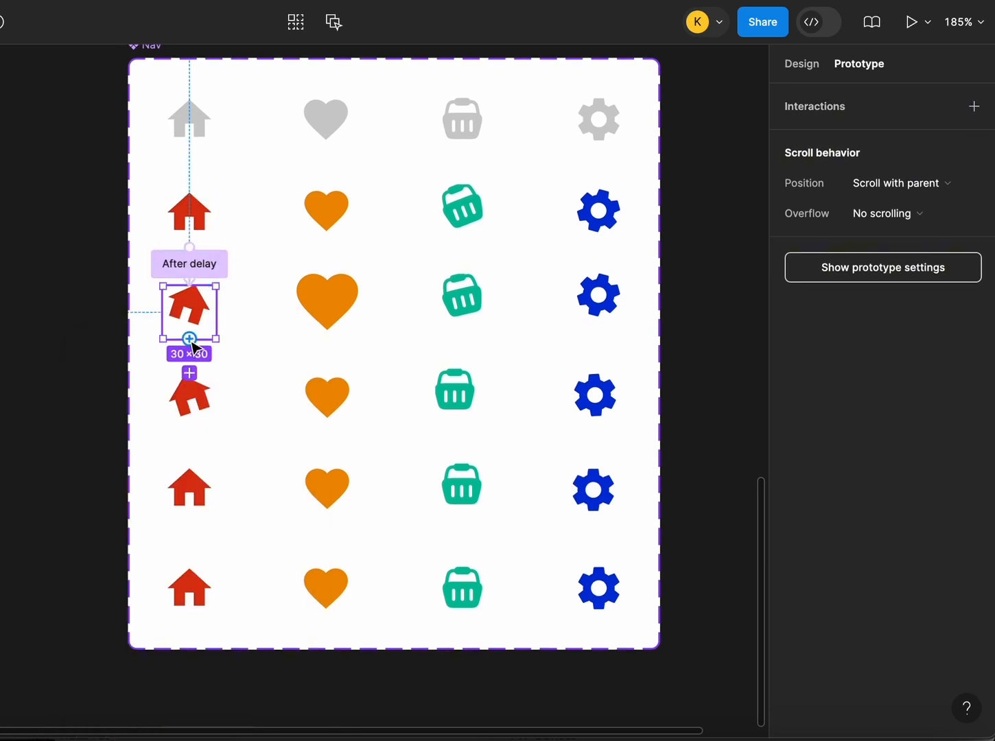
{"action": "left_click_drag", "start_coordinate": [193, 342], "coordinate": [194, 401]}
{"action": "left_click", "coordinate": [110, 424]}
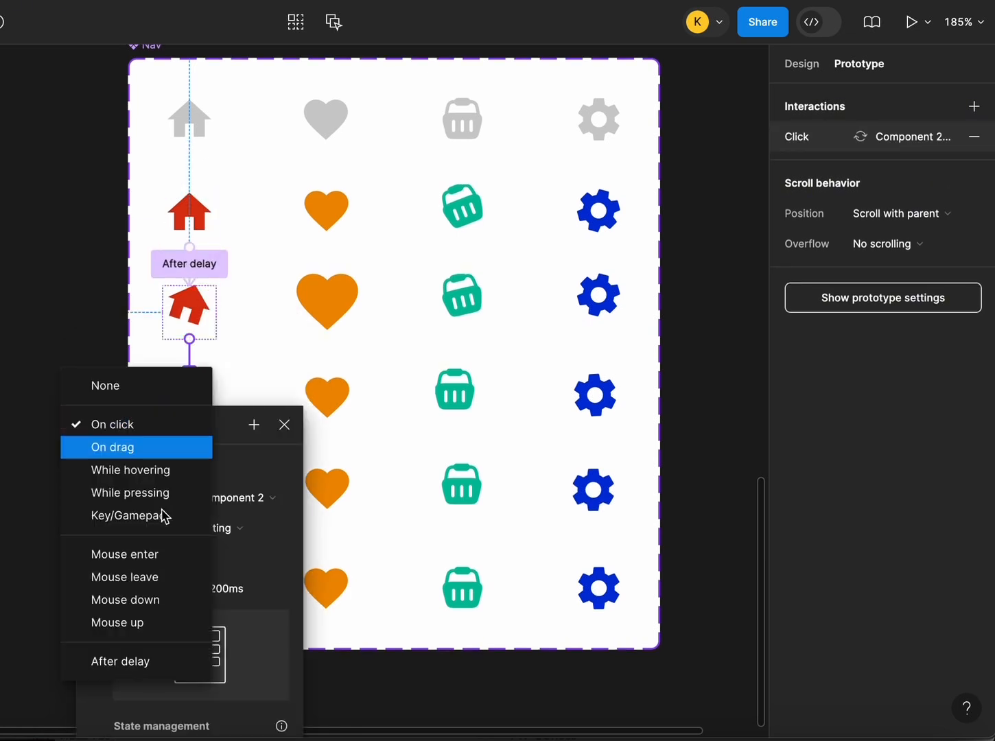
{"action": "left_click", "coordinate": [202, 660]}
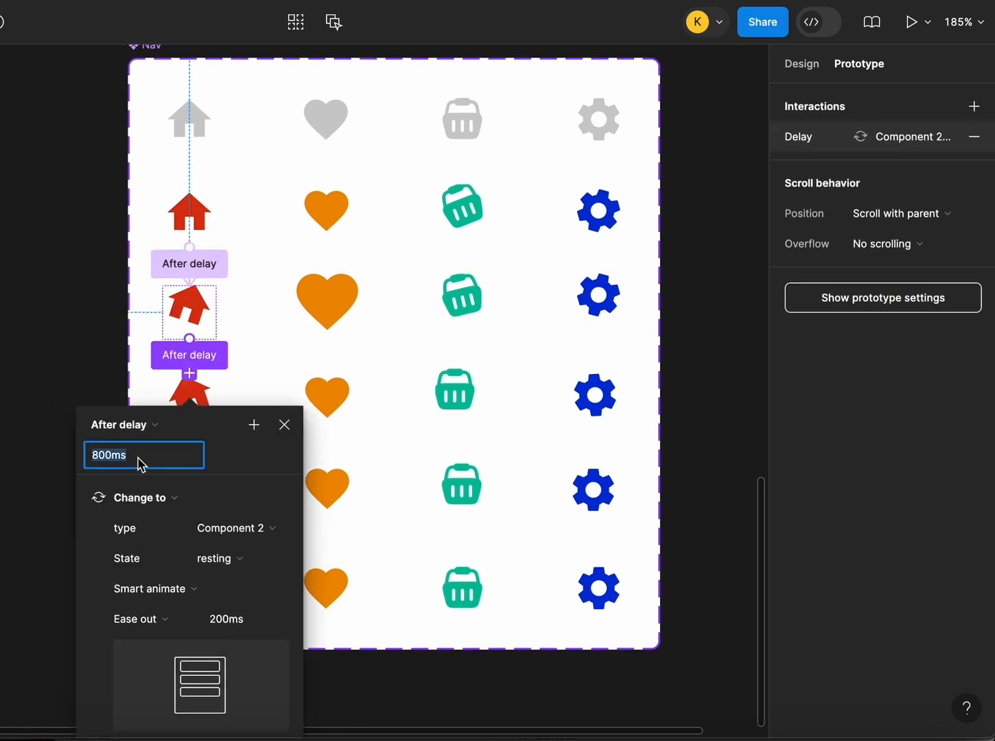
{"action": "left_click", "coordinate": [71, 580]}
Step: Link the fourth-row tilted house to the fifth-row upright house, triggered after a delay of 1 ms
{"action": "left_click", "coordinate": [193, 406]}
{"action": "left_click_drag", "start_coordinate": [189, 431], "coordinate": [192, 490]}
{"action": "left_click", "coordinate": [123, 517]}
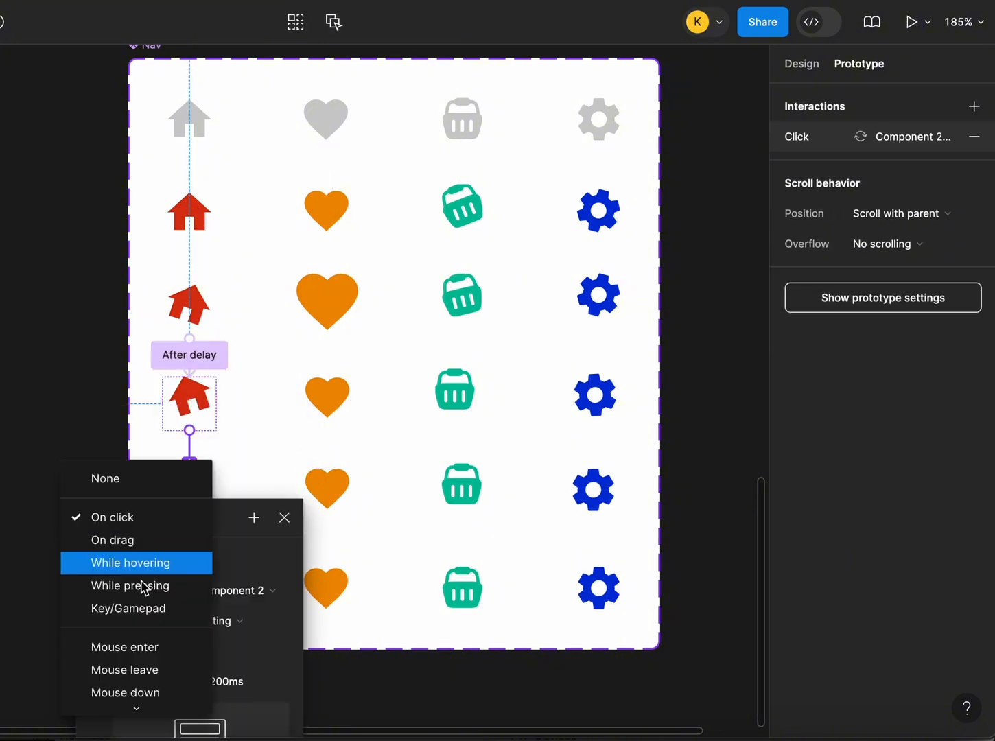
{"action": "left_click", "coordinate": [142, 703]}
{"action": "type", "text": "1"}
{"action": "left_click", "coordinate": [366, 549]}
Step: Link the fifth-row house to the last-row red house, triggered after a delay of 1 ms
{"action": "scroll", "coordinate": [365, 549], "scroll_direction": "down", "scroll_amount": 3}
{"action": "left_click", "coordinate": [193, 317]}
{"action": "left_click_drag", "start_coordinate": [189, 344], "coordinate": [192, 406]}
{"action": "left_click", "coordinate": [127, 431]}
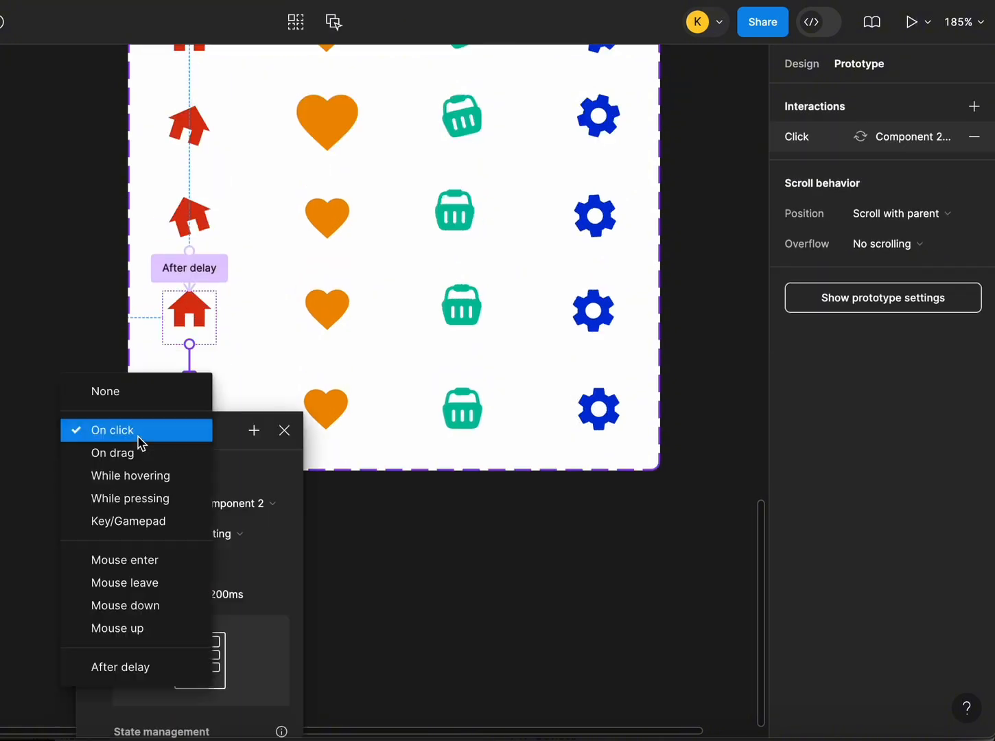
{"action": "left_click", "coordinate": [129, 667]}
{"action": "type", "text": "1"}
Step: Link the second-row orange heart to the enlarged third-row heart, triggered after a delay of 1 ms
{"action": "scroll", "coordinate": [329, 275], "scroll_direction": "up", "scroll_amount": 3}
{"action": "left_click", "coordinate": [339, 219]}
{"action": "left_click_drag", "start_coordinate": [327, 256], "coordinate": [318, 317]}
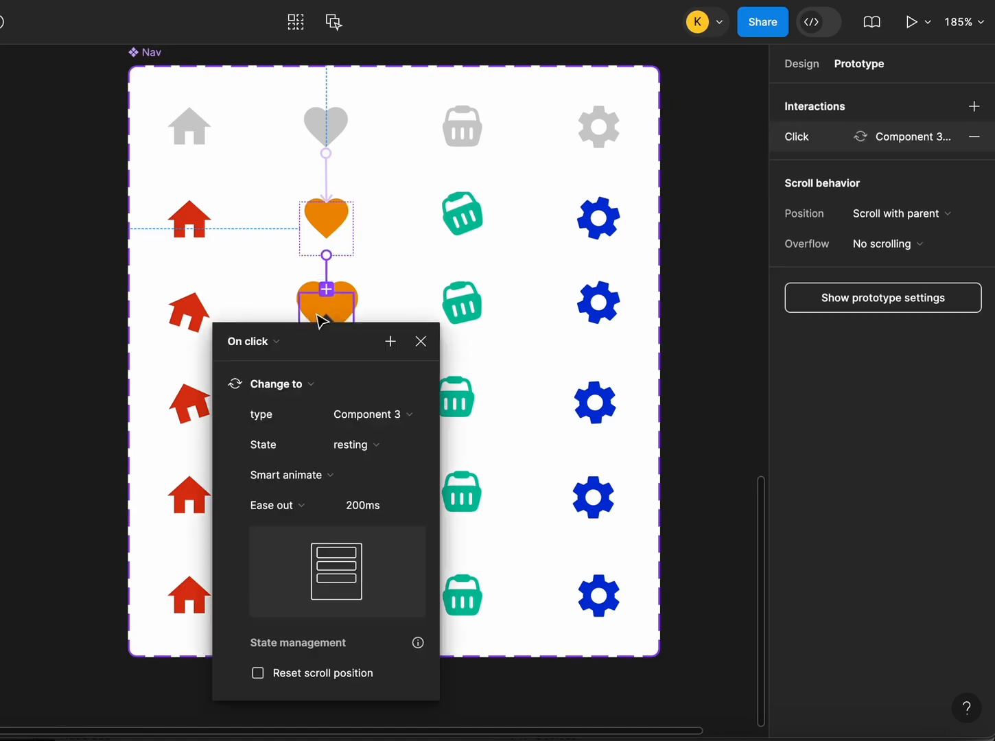
{"action": "left_click", "coordinate": [254, 343]}
{"action": "left_click", "coordinate": [262, 594]}
{"action": "left_click", "coordinate": [268, 376]}
{"action": "type", "text": "1"}
{"action": "left_click", "coordinate": [421, 343]}
Step: Link the enlarged third-row heart to the fourth-row heart, triggered after a delay of 1 ms
{"action": "left_click", "coordinate": [328, 319]}
{"action": "left_click_drag", "start_coordinate": [328, 371], "coordinate": [327, 402]}
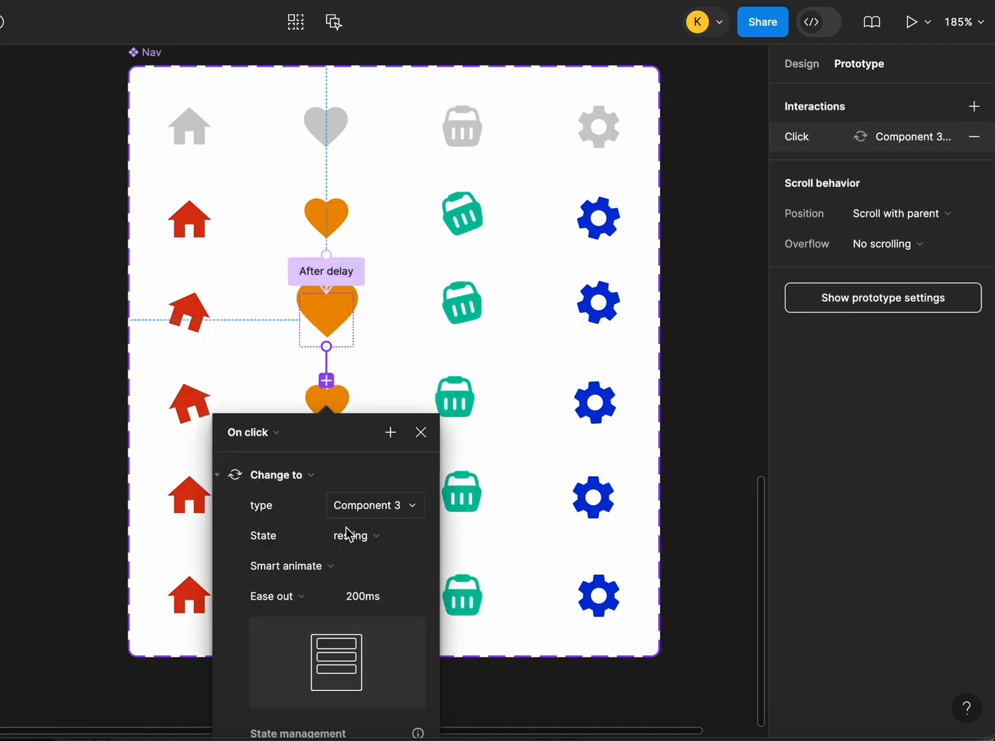
{"action": "scroll", "coordinate": [347, 528], "scroll_direction": "down", "scroll_amount": 3}
{"action": "left_click", "coordinate": [248, 262]}
{"action": "left_click", "coordinate": [275, 502]}
{"action": "type", "text": "1"}
{"action": "left_click", "coordinate": [402, 217]}
Step: Link the fourth-row heart to the fifth-row heart, triggered after a delay of 1 ms
{"action": "left_click", "coordinate": [327, 237]}
{"action": "left_click_drag", "start_coordinate": [327, 303], "coordinate": [330, 328]}
{"action": "left_click", "coordinate": [251, 354]}
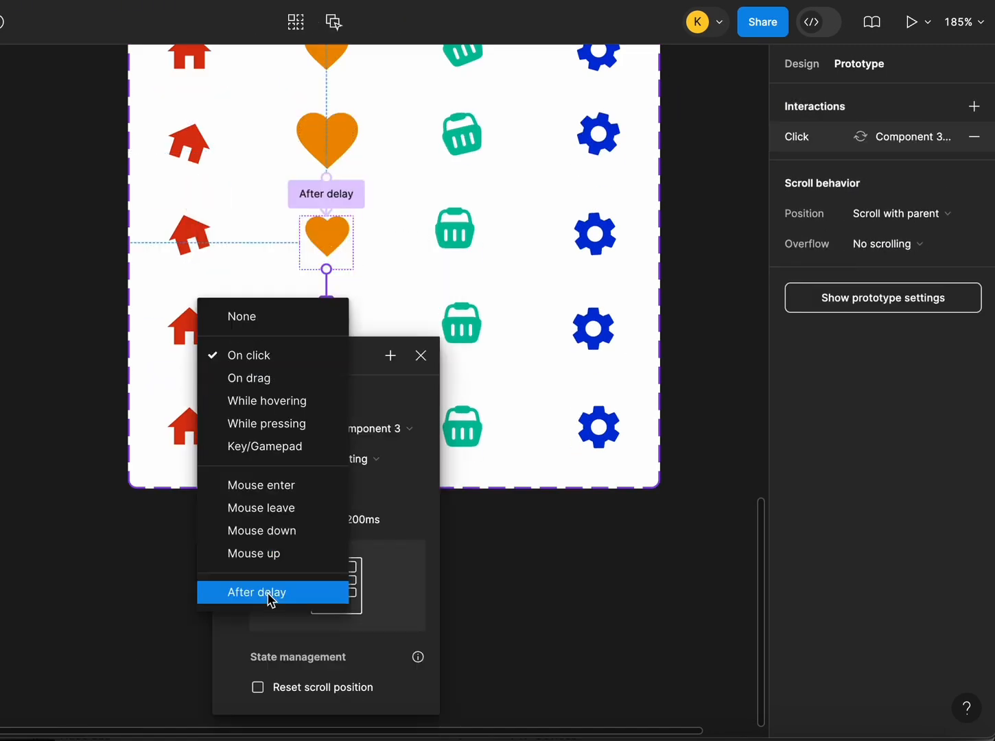
{"action": "left_click", "coordinate": [269, 596]}
{"action": "type", "text": "1"}
{"action": "left_click", "coordinate": [421, 356]}
Step: Link the fifth-row heart to the last-row heart, triggered after a delay of 1 ms
{"action": "left_click", "coordinate": [326, 327]}
{"action": "left_click_drag", "start_coordinate": [326, 393], "coordinate": [327, 427]}
{"action": "left_click", "coordinate": [248, 448]}
{"action": "left_click", "coordinate": [256, 685]}
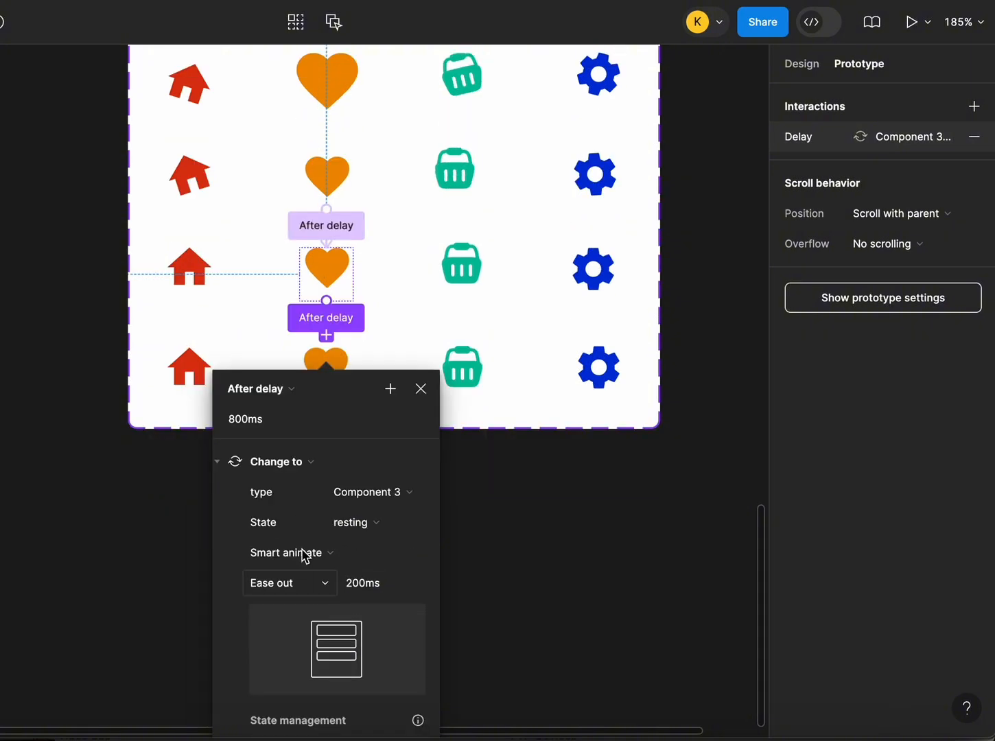
{"action": "left_click", "coordinate": [275, 418]}
{"action": "type", "text": "1"}
{"action": "left_click", "coordinate": [420, 388]}
Step: Link the second-row tilted green basket to the third-row basket, triggered after a delay of 1 ms
{"action": "scroll", "coordinate": [482, 418], "scroll_direction": "up", "scroll_amount": 5}
{"action": "left_click", "coordinate": [462, 364]}
{"action": "left_click_drag", "start_coordinate": [462, 393], "coordinate": [462, 449]}
{"action": "left_click", "coordinate": [389, 476]}
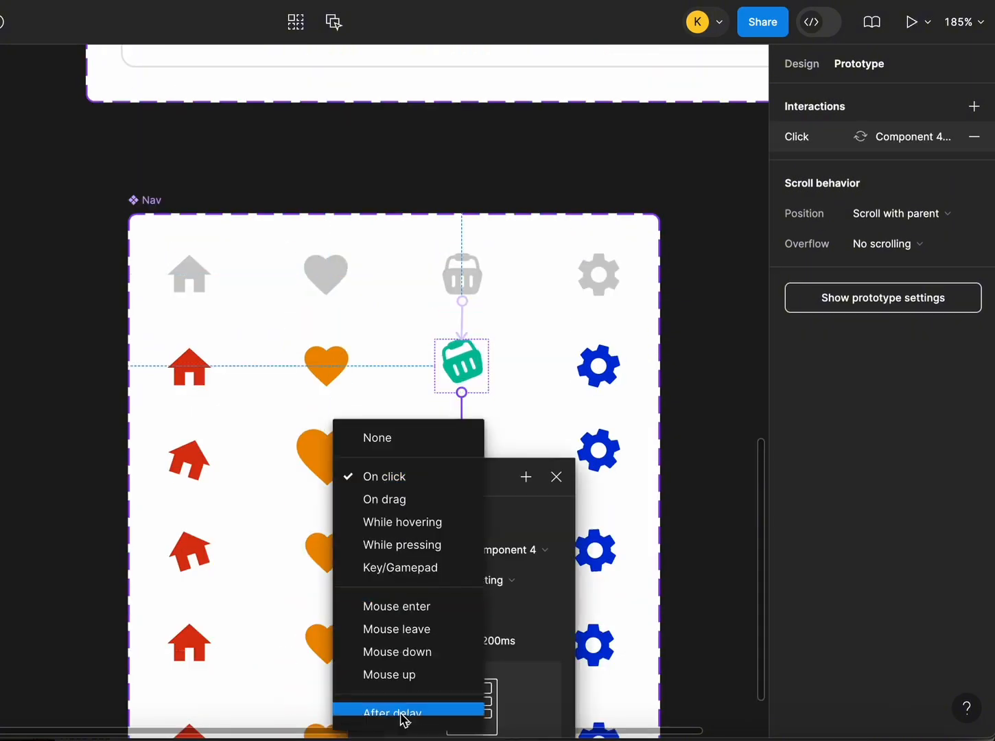
{"action": "left_click", "coordinate": [403, 716]}
{"action": "left_click", "coordinate": [403, 505]}
{"action": "type", "text": "1"}
{"action": "left_click", "coordinate": [544, 407]}
Step: Link the third-row basket to the fourth-row basket, triggered after a delay of 1 ms
{"action": "scroll", "coordinate": [508, 357], "scroll_direction": "down", "scroll_amount": 4}
{"action": "left_click_drag", "start_coordinate": [462, 297], "coordinate": [462, 460]}
{"action": "left_click", "coordinate": [382, 387]}
{"action": "left_click", "coordinate": [398, 621]}
{"action": "left_click", "coordinate": [403, 416]}
{"action": "type", "text": "1"}
Step: Link the fourth-row basket to the fifth-row basket, triggered after a delay of 1 ms
{"action": "left_click", "coordinate": [455, 353]}
{"action": "left_click", "coordinate": [382, 482]}
{"action": "left_click", "coordinate": [401, 717]}
{"action": "left_click", "coordinate": [406, 513]}
{"action": "type", "text": "1"}
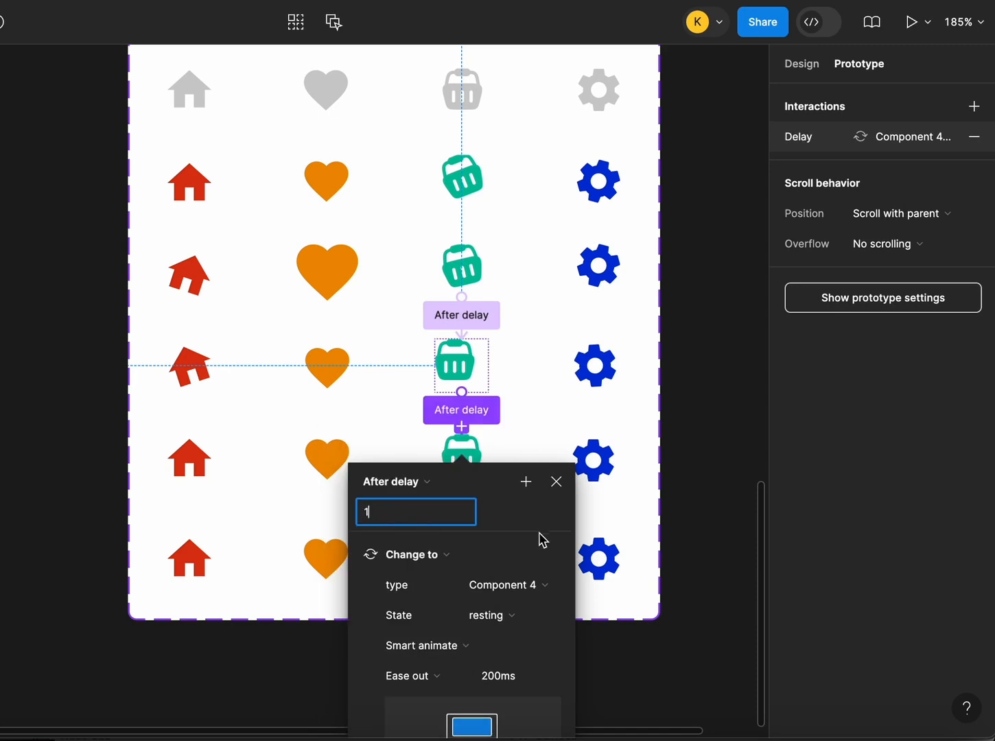
{"action": "left_click", "coordinate": [535, 414]}
Step: Link the fifth-row basket to the last-row basket, triggered after a delay of 1 ms
{"action": "scroll", "coordinate": [508, 357], "scroll_direction": "down", "scroll_amount": 4}
{"action": "left_click_drag", "start_coordinate": [462, 296], "coordinate": [461, 378]}
{"action": "left_click", "coordinate": [391, 390]}
{"action": "left_click", "coordinate": [401, 620]}
{"action": "left_click", "coordinate": [412, 429]}
{"action": "type", "text": "1"}
{"action": "left_click", "coordinate": [601, 506]}
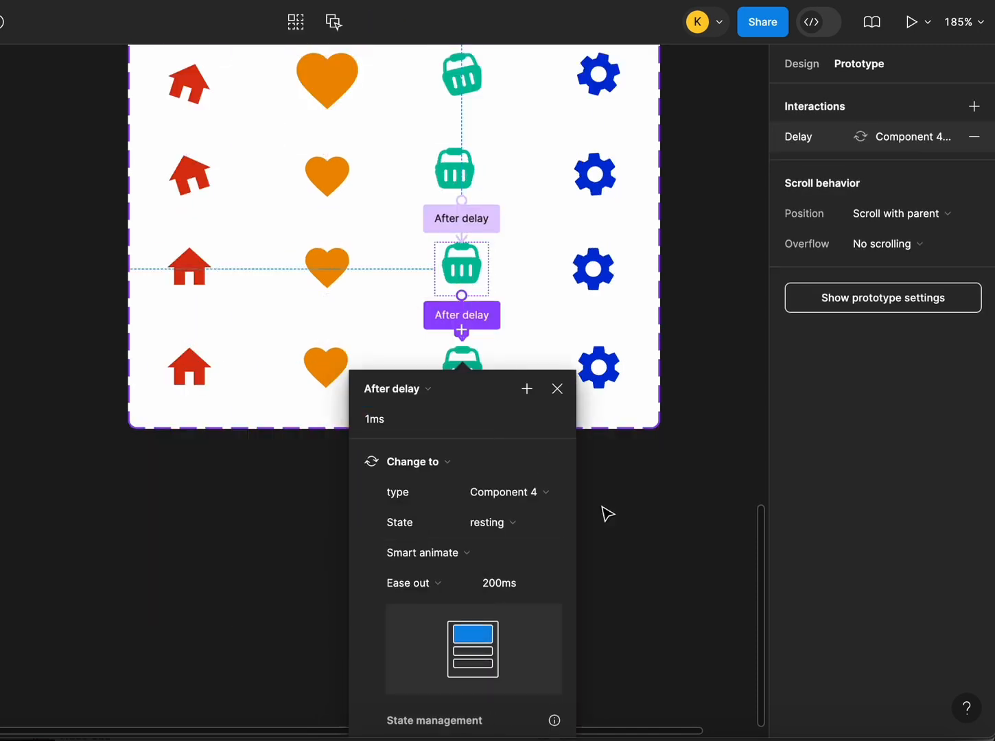
Step: Link the second-row blue gear to the third-row gear, triggered after a delay of 1 ms
{"action": "scroll", "coordinate": [604, 480], "scroll_direction": "up", "scroll_amount": 4}
{"action": "left_click_drag", "start_coordinate": [599, 250], "coordinate": [595, 410]}
{"action": "left_click", "coordinate": [549, 333]}
{"action": "left_click", "coordinate": [547, 561]}
{"action": "left_click", "coordinate": [558, 370]}
{"action": "type", "text": "1"}
{"action": "left_click", "coordinate": [637, 296]}
Step: Link the third-row gear to the fourth-row gear, triggered after a delay of 1 ms
{"action": "left_click", "coordinate": [532, 431]}
{"action": "left_click", "coordinate": [543, 661]}
{"action": "left_click", "coordinate": [564, 465]}
{"action": "type", "text": "1"}
{"action": "key", "text": "Return"}
Step: Link the fourth-row gear to the fifth-row gear, triggered after a delay of 1 ms
{"action": "scroll", "coordinate": [661, 492], "scroll_direction": "down", "scroll_amount": 3}
{"action": "left_click", "coordinate": [595, 229]}
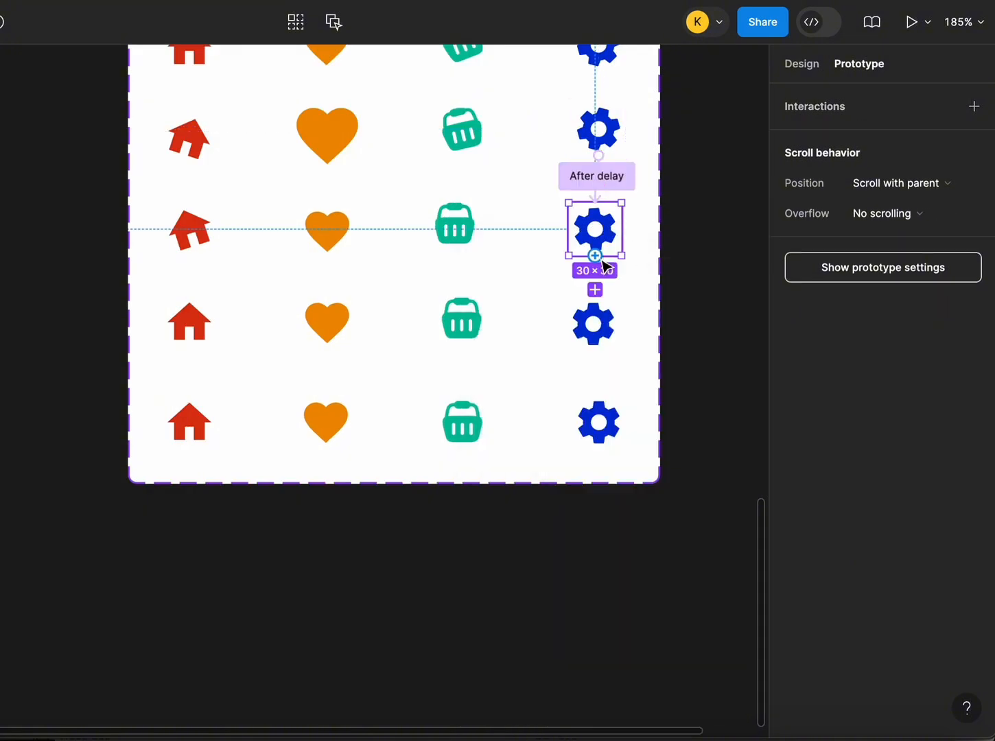
{"action": "left_click", "coordinate": [542, 346]}
{"action": "left_click_drag", "start_coordinate": [593, 289], "coordinate": [599, 415]}
{"action": "left_click", "coordinate": [524, 580]}
{"action": "left_click", "coordinate": [544, 377]}
{"action": "type", "text": "1"}
{"action": "key", "text": "Return"}
Step: Link the fifth-row gear to the last-row gear with an After delay trigger
{"action": "left_click", "coordinate": [593, 319]}
{"action": "left_click", "coordinate": [527, 443]}
{"action": "left_click", "coordinate": [538, 684]}
{"action": "left_click", "coordinate": [499, 475]}
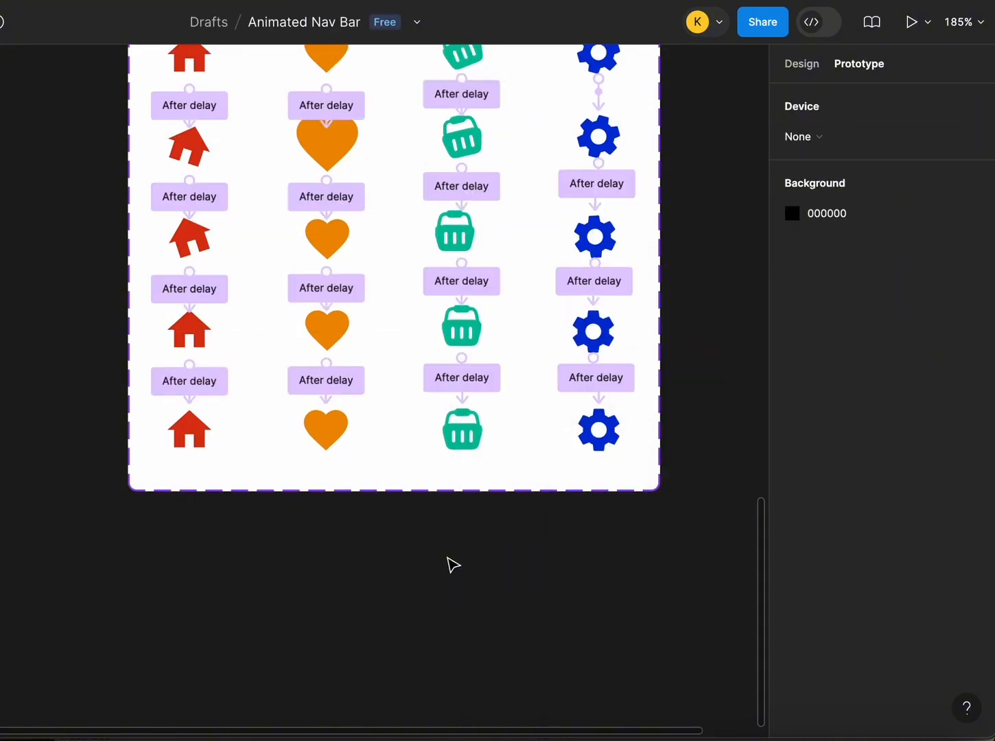
Step: Place a copy of the Navigation set's Default bar, with the red house active, below the Nav component set
{"action": "scroll", "coordinate": [446, 550], "scroll_direction": "up", "scroll_amount": 5}
{"action": "scroll", "coordinate": [315, 393], "scroll_direction": "down", "scroll_amount": 5}
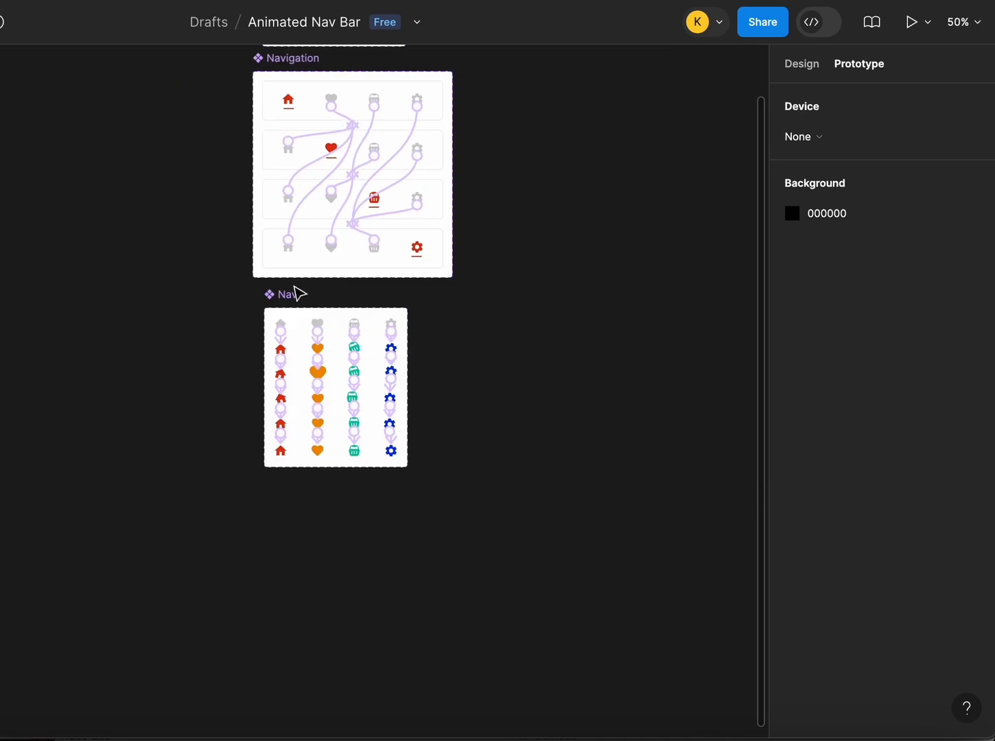
{"action": "left_click", "coordinate": [801, 63]}
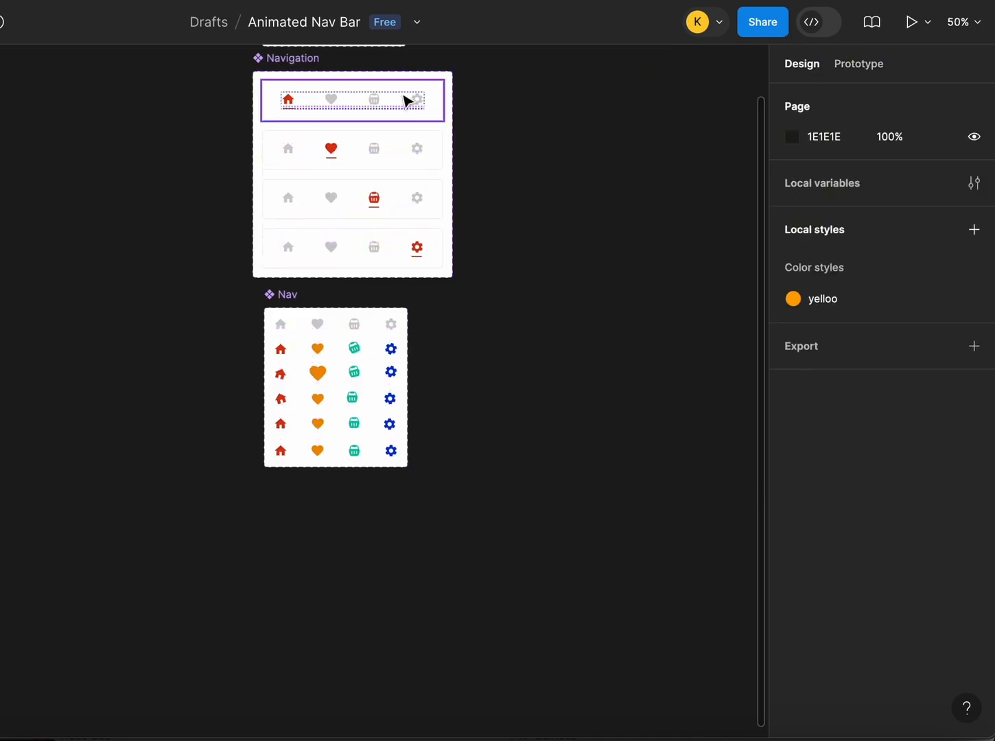
{"action": "left_click", "coordinate": [363, 111]}
{"action": "left_click_drag", "start_coordinate": [363, 110], "coordinate": [364, 557]}
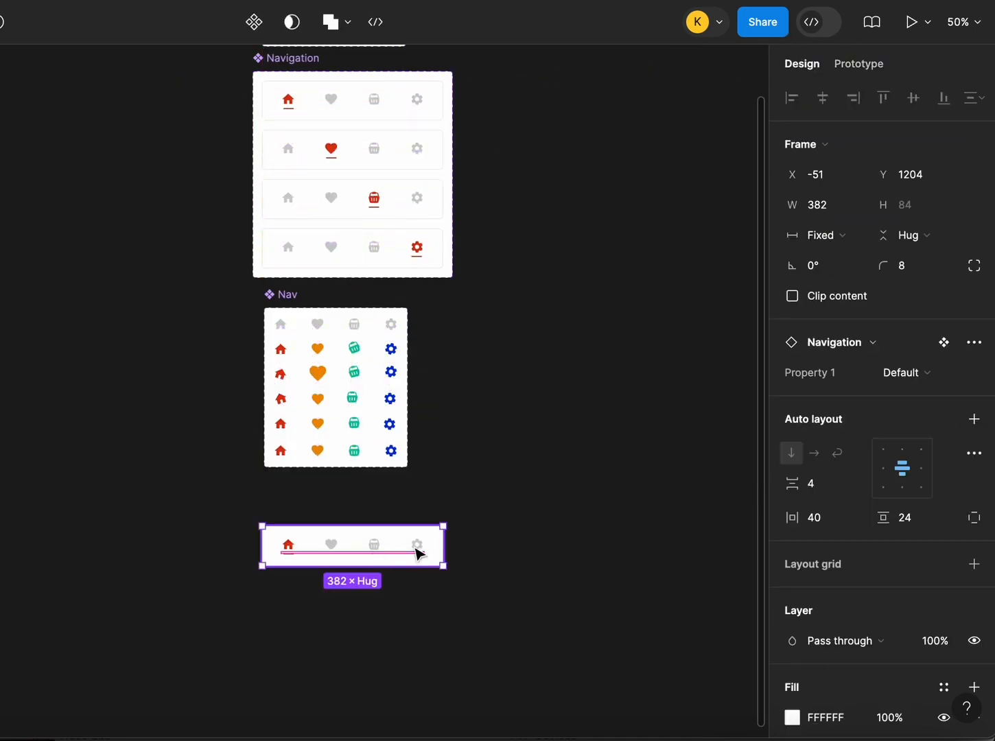
{"action": "scroll", "coordinate": [393, 470], "scroll_direction": "down", "scroll_amount": 3}
{"action": "left_click", "coordinate": [304, 440]}
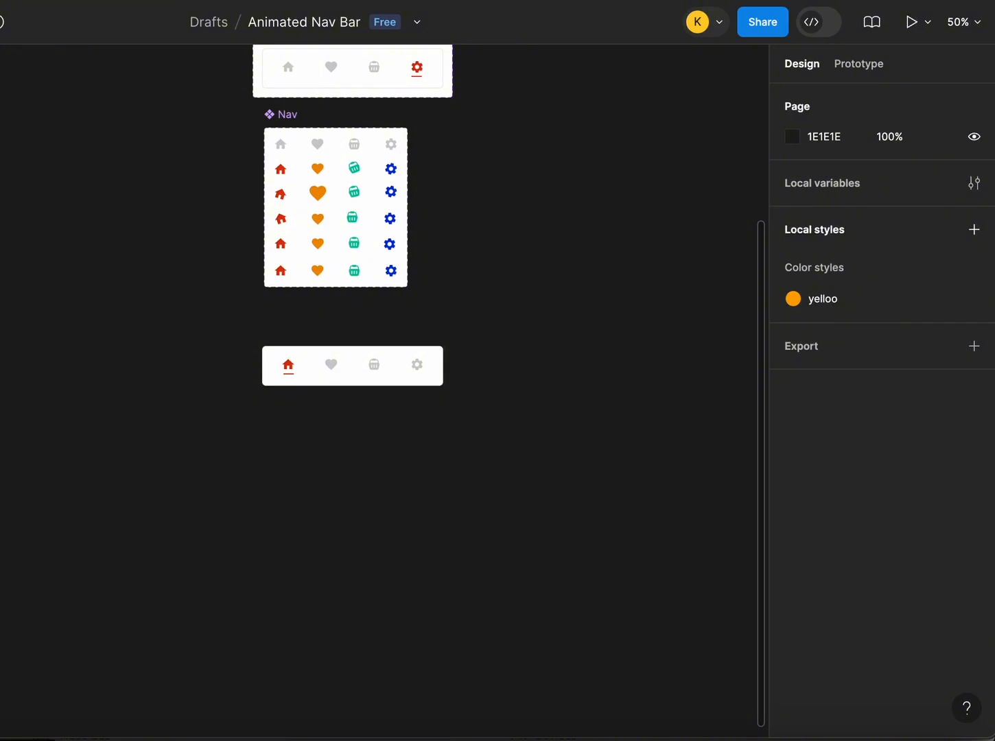
Step: Draw a frame about 618 × 250 below the copied navigation bar and move the bar into it
{"action": "key", "text": "f"}
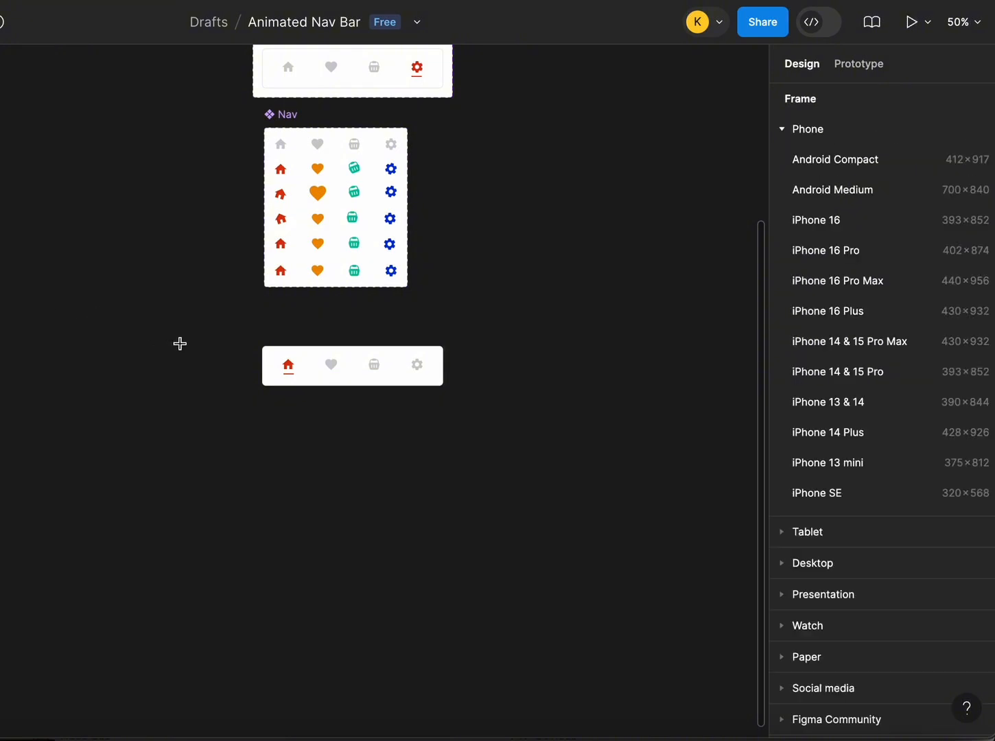
{"action": "left_click_drag", "start_coordinate": [232, 399], "coordinate": [524, 516]}
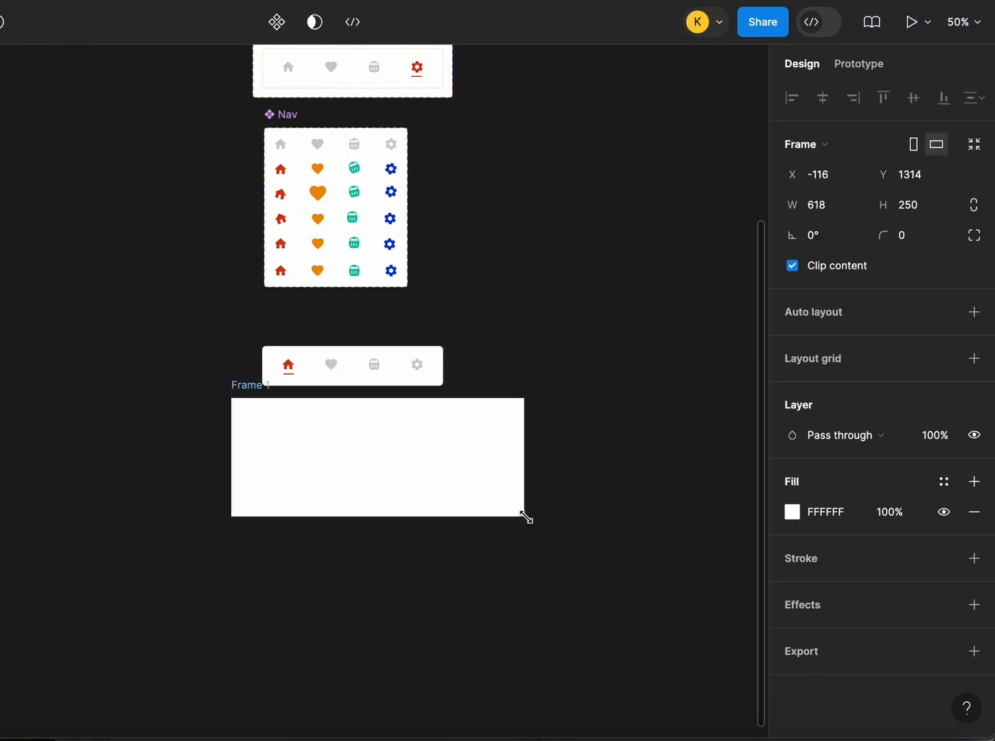
{"action": "left_click", "coordinate": [329, 381]}
{"action": "left_click_drag", "start_coordinate": [330, 382], "coordinate": [311, 446]}
Step: Detach the navigation bar instance inside the frame and move the frame up closer to the Nav component set
{"action": "right_click", "coordinate": [311, 446]}
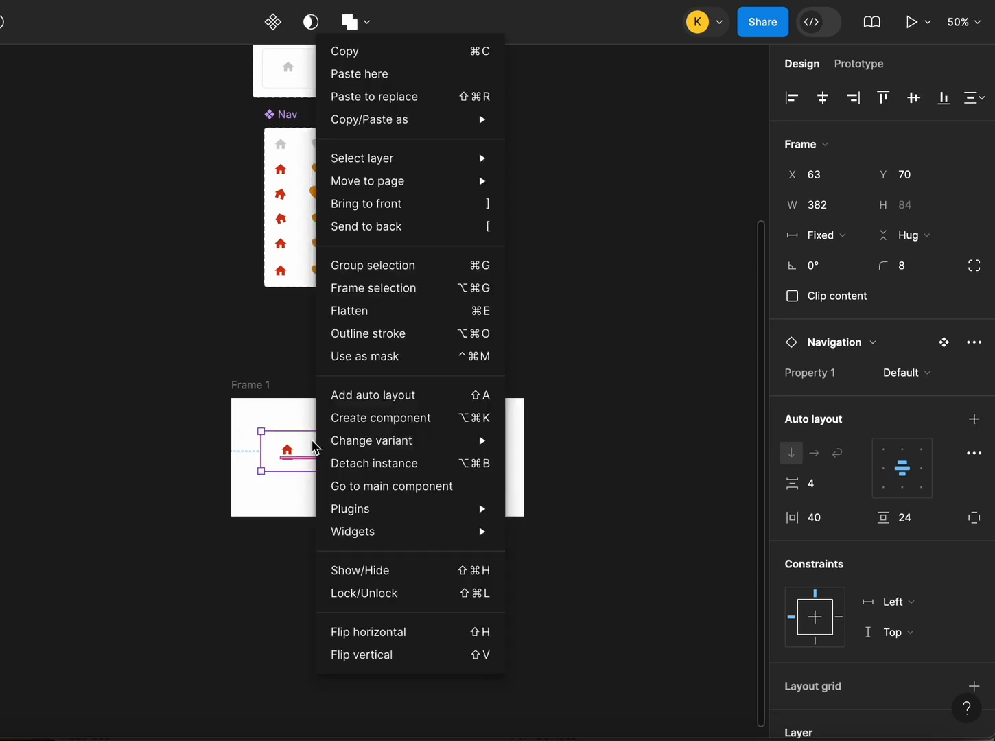
{"action": "left_click", "coordinate": [278, 489]}
{"action": "left_click_drag", "start_coordinate": [243, 388], "coordinate": [240, 306]}
{"action": "left_click", "coordinate": [336, 466]}
{"action": "left_click_drag", "start_coordinate": [182, 142], "coordinate": [487, 458]}
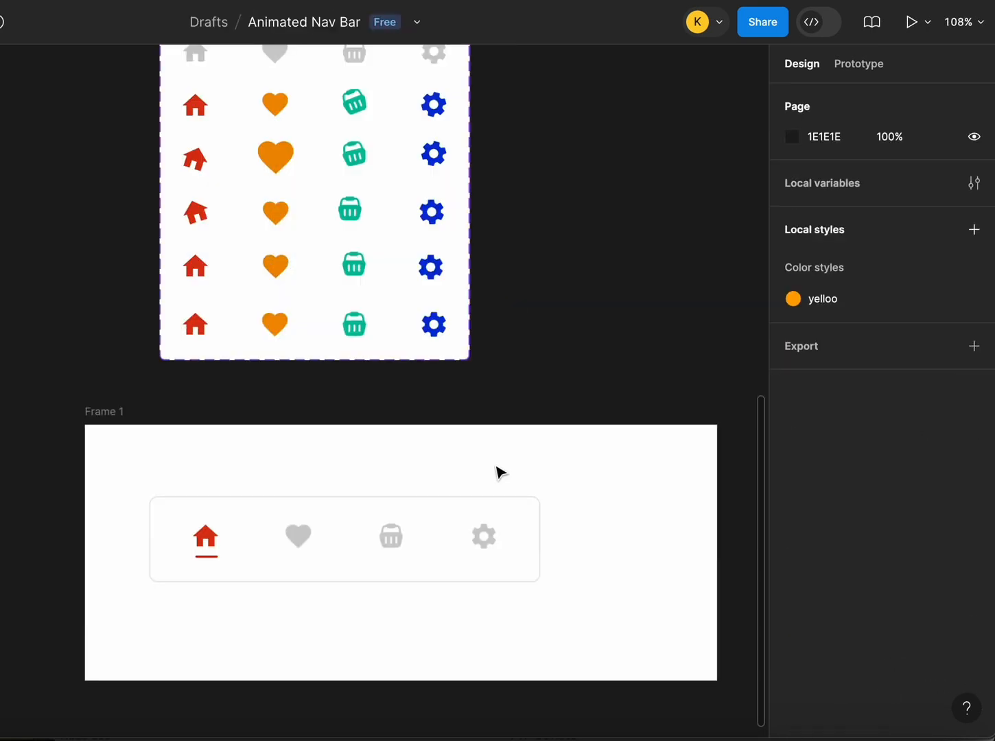
Step: Replace the bar's red house with an instance of the resting grey house from the Nav component set
{"action": "scroll", "coordinate": [440, 467], "scroll_direction": "down", "scroll_amount": 1}
{"action": "scroll", "coordinate": [215, 206], "scroll_direction": "up", "scroll_amount": 3}
{"action": "left_click", "coordinate": [203, 197]}
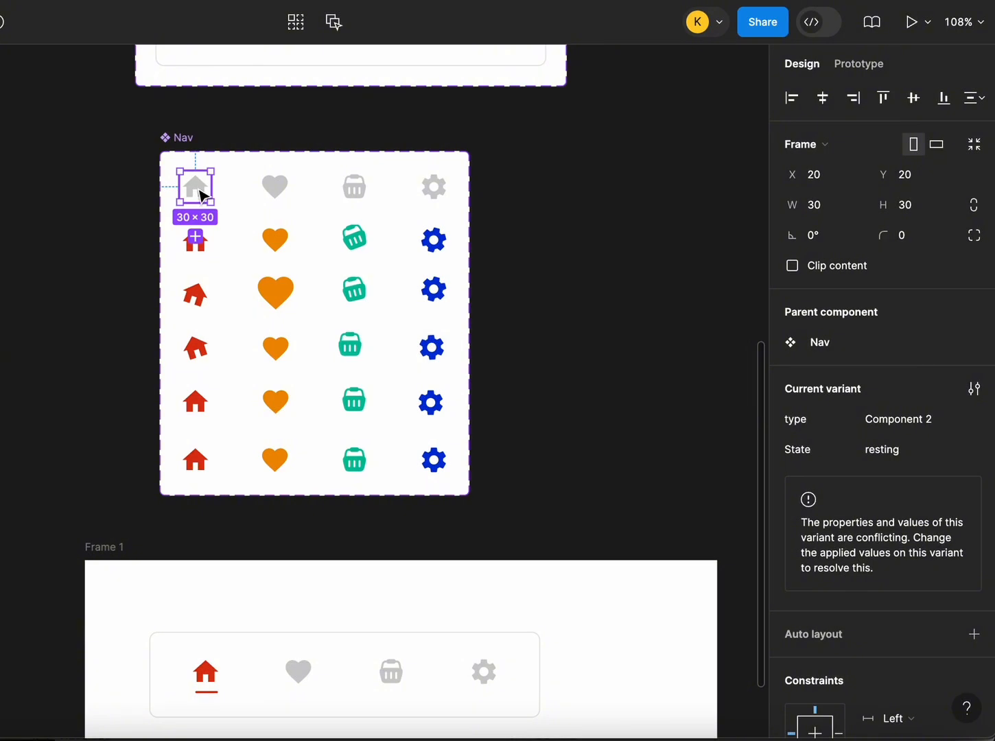
{"action": "left_click_drag", "start_coordinate": [202, 197], "coordinate": [275, 673]}
{"action": "scroll", "coordinate": [287, 669], "scroll_direction": "down", "scroll_amount": 1}
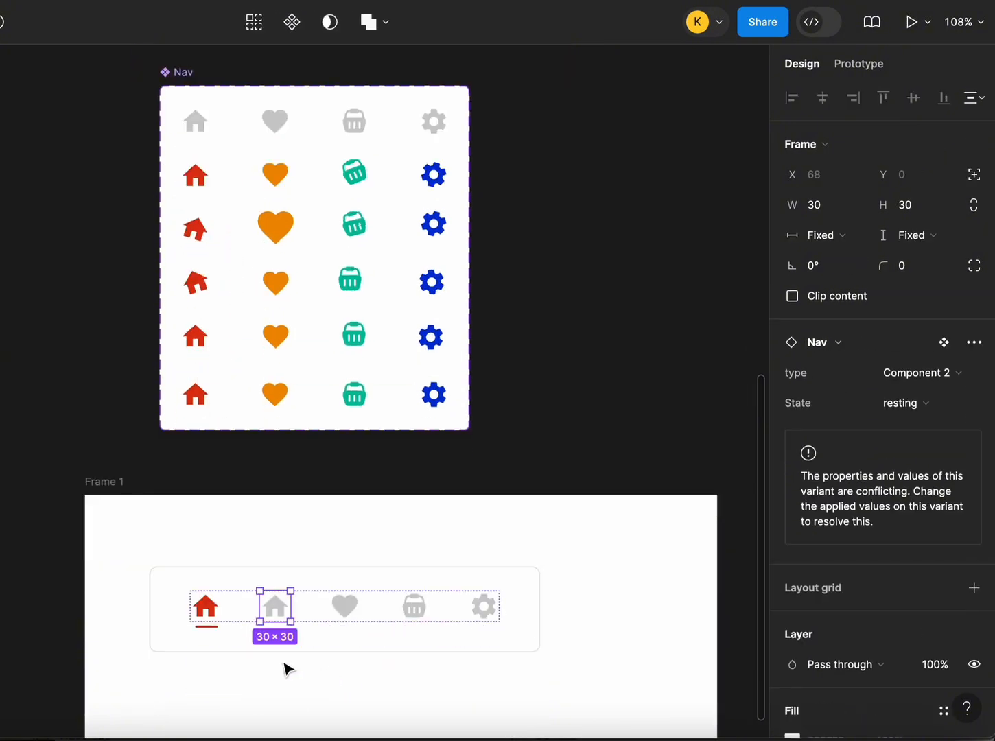
{"action": "left_click", "coordinate": [213, 611]}
{"action": "key", "text": "Delete"}
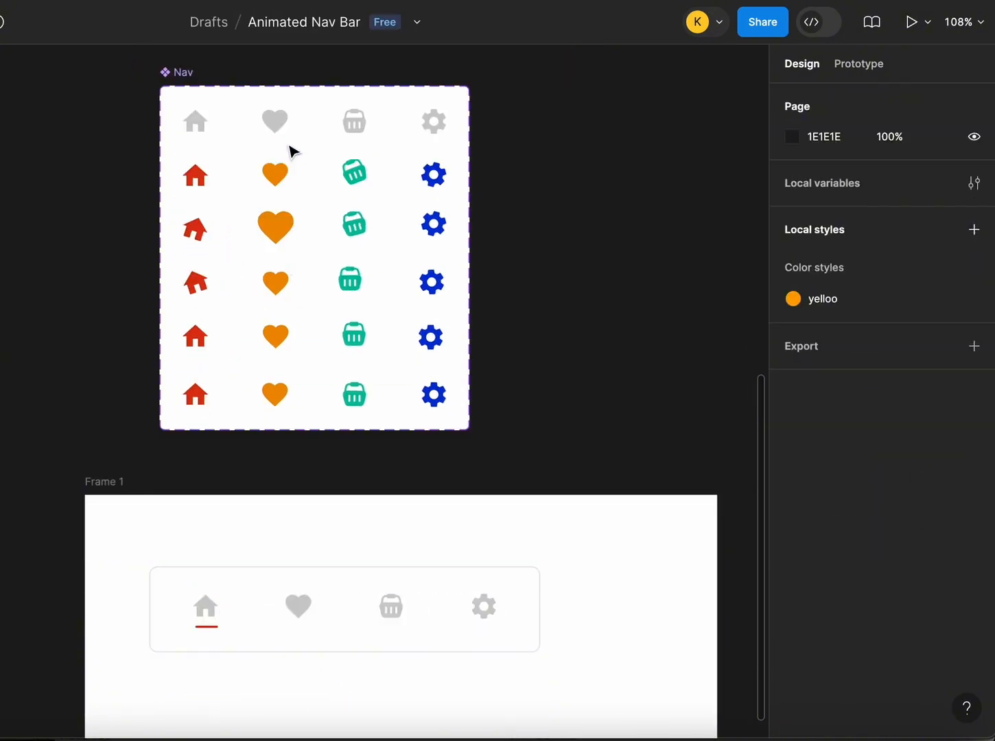
Step: Replace the bar's heart with an instance of the resting grey heart from the Nav component set
{"action": "left_click", "coordinate": [278, 123]}
{"action": "left_click_drag", "start_coordinate": [278, 124], "coordinate": [347, 646]}
{"action": "key", "text": "Delete"}
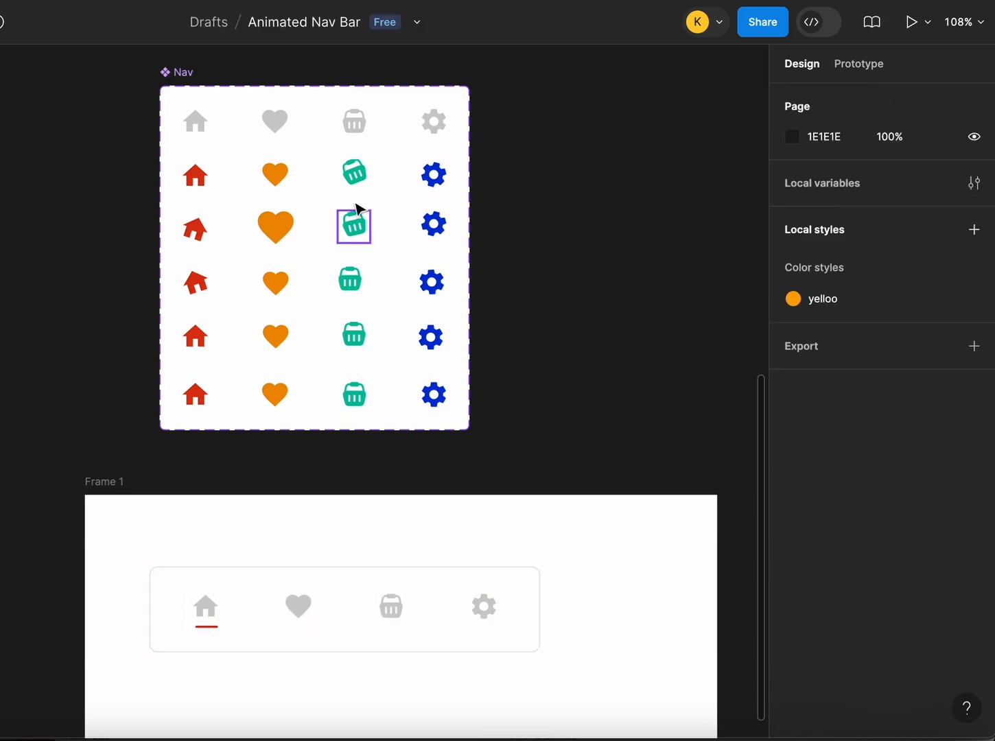
Step: Replace the bar's basket and gear with instances of the resting grey basket and gear from the Nav component set
{"action": "left_click_drag", "start_coordinate": [355, 116], "coordinate": [429, 618]}
{"action": "key", "text": "Delete"}
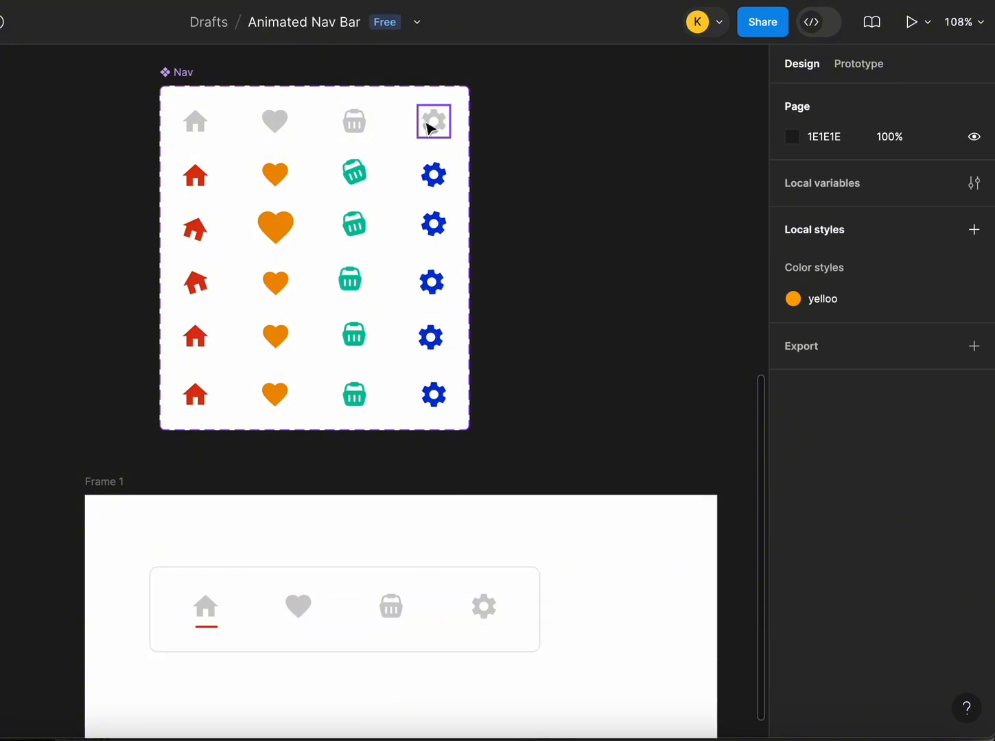
{"action": "left_click_drag", "start_coordinate": [426, 124], "coordinate": [484, 609]}
{"action": "key", "text": "Delete"}
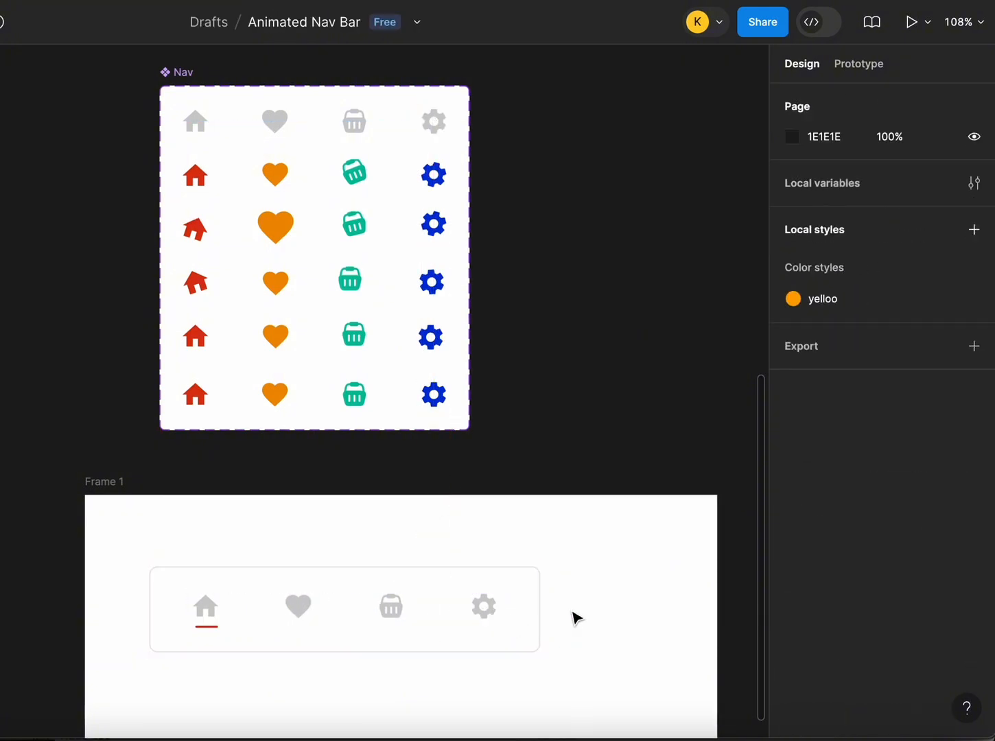
Step: Centre the navigation bar horizontally within its frame
{"action": "scroll", "coordinate": [581, 626], "scroll_direction": "down", "scroll_amount": 3}
{"action": "left_click", "coordinate": [371, 416]}
{"action": "left_click", "coordinate": [825, 97]}
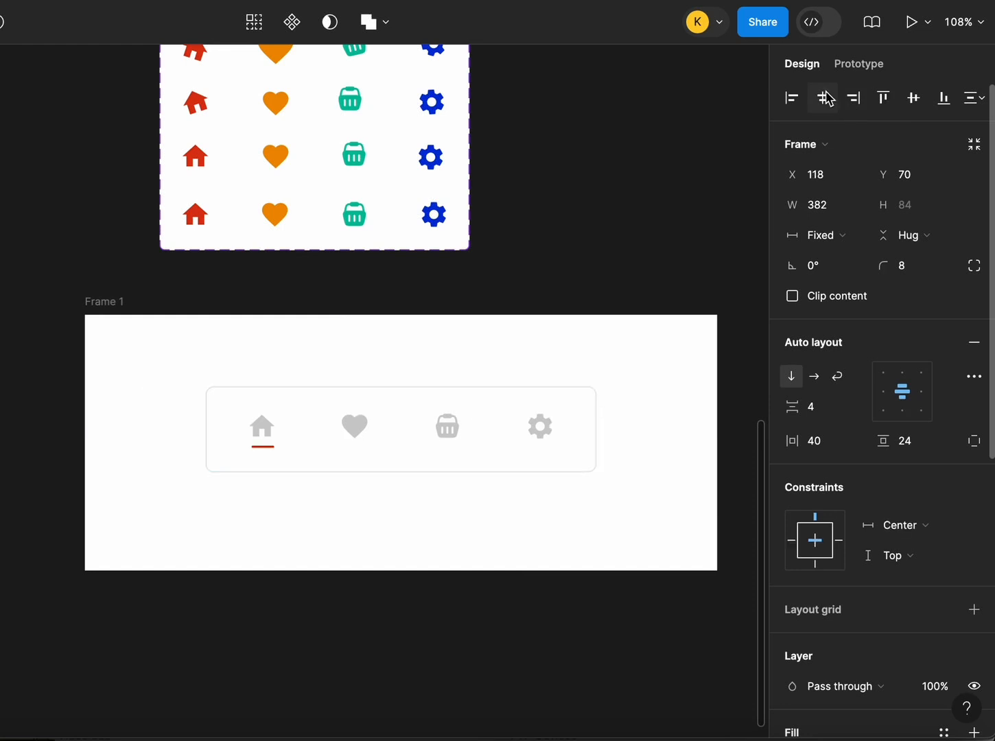
Step: Preview the frame holding the navigation bar as a prototype and test the icon animations
{"action": "left_click", "coordinate": [121, 303]}
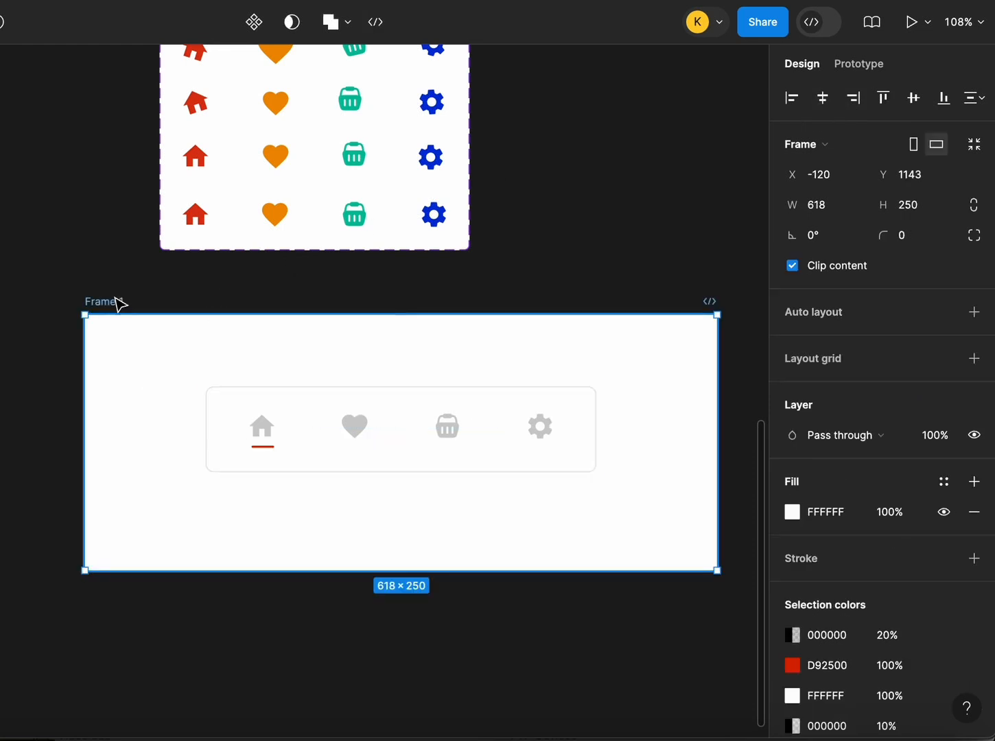
{"action": "left_click", "coordinate": [914, 23]}
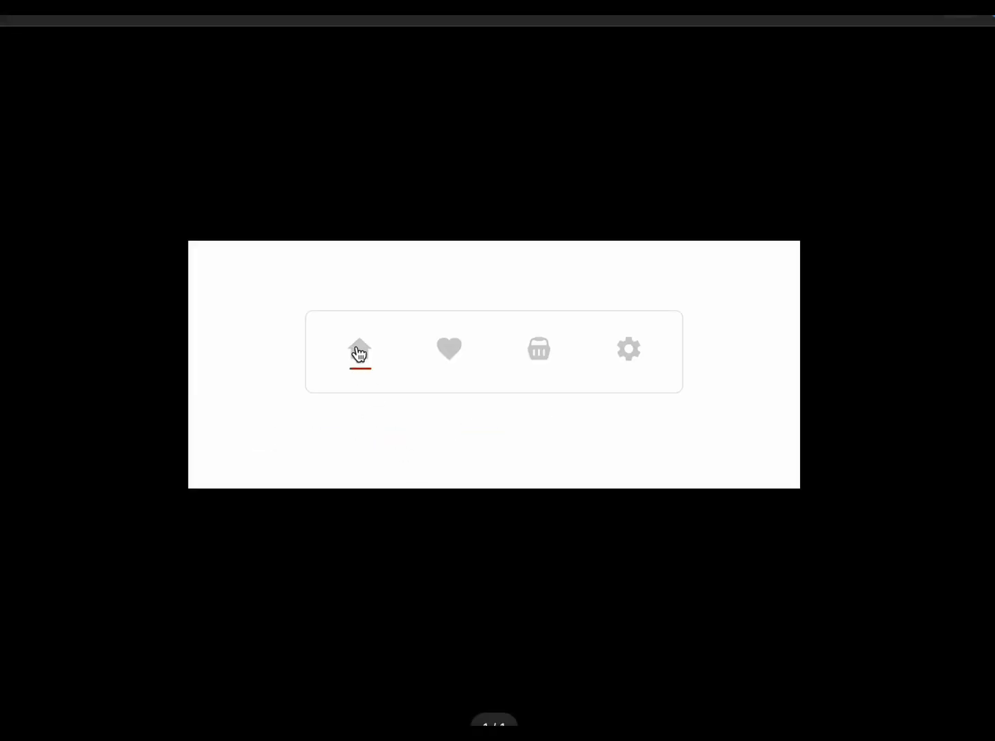
{"action": "left_click", "coordinate": [446, 357]}
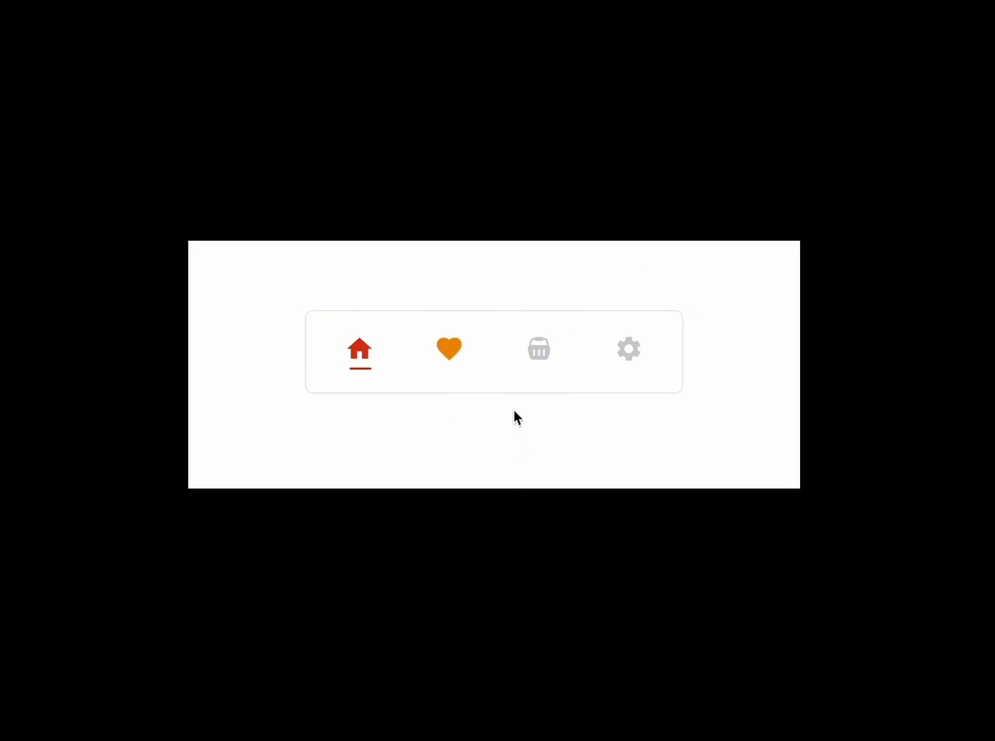
{"action": "left_click", "coordinate": [540, 351]}
{"action": "left_click", "coordinate": [630, 364]}
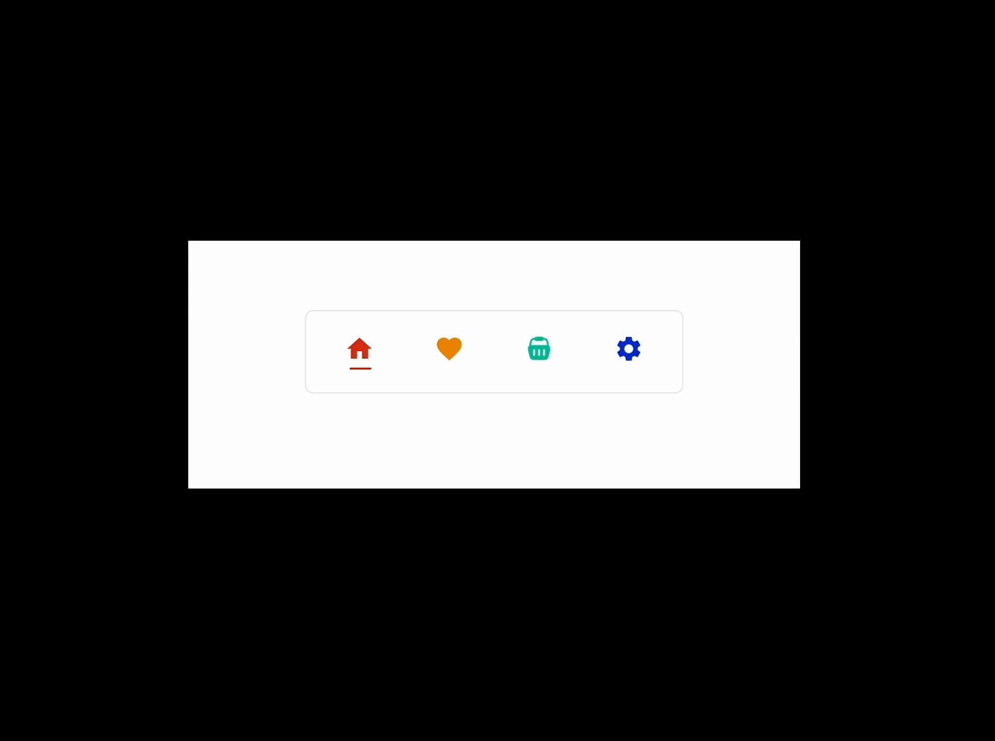